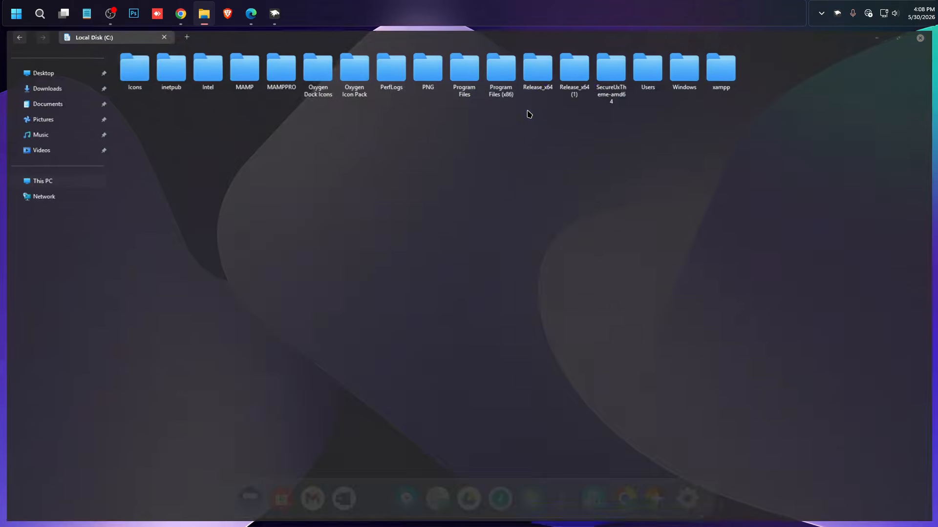
- Examine the themed File Explorer window on Local Disk (C:) and the Start menu's app list and power options
{"action": "double_click", "coordinate": [519, 36]}
{"action": "left_click", "coordinate": [176, 261]}
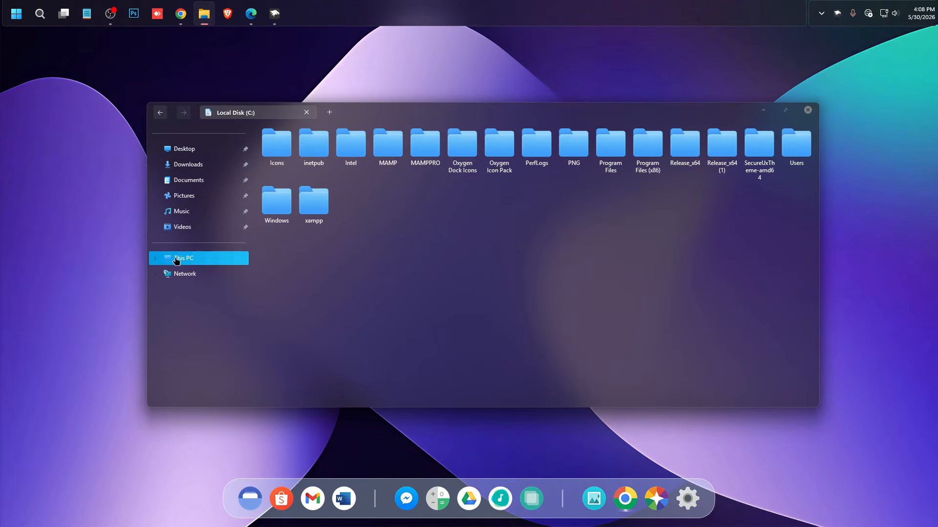
{"action": "double_click", "coordinate": [312, 151]}
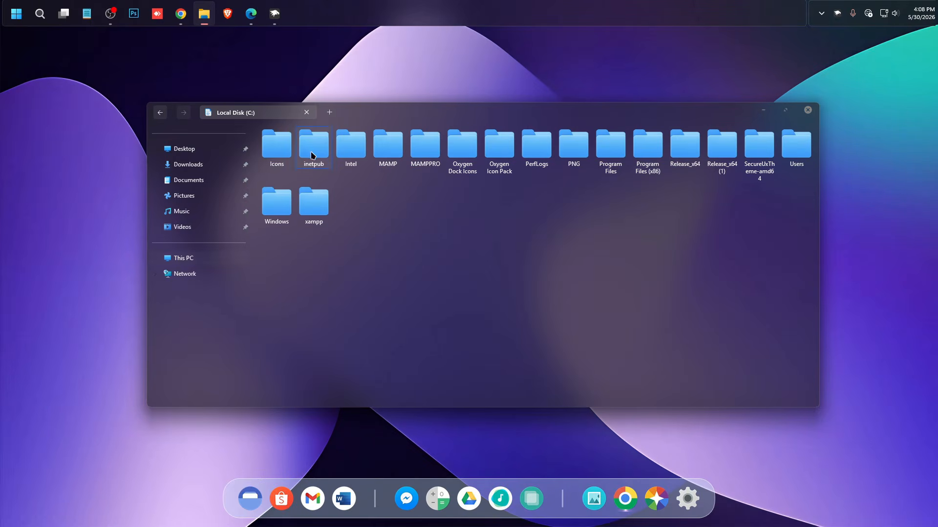
{"action": "left_click", "coordinate": [785, 110]}
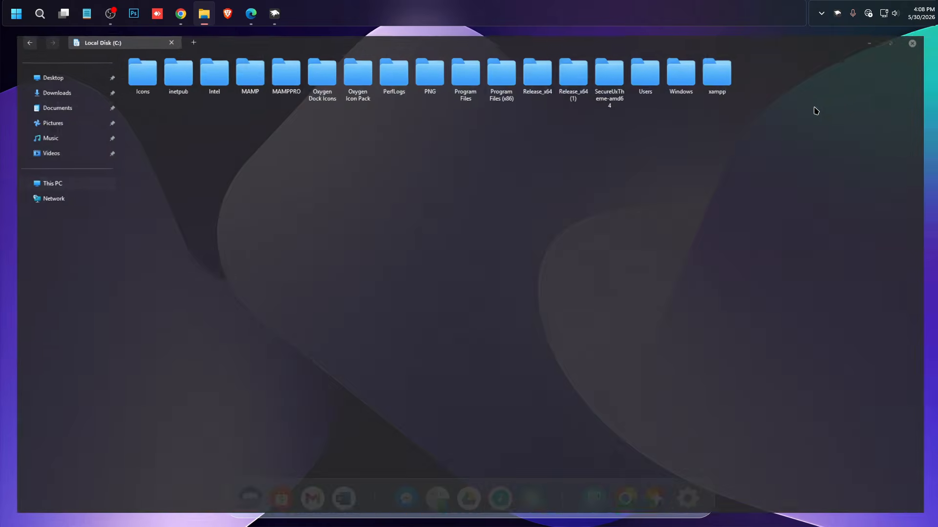
{"action": "left_click", "coordinate": [926, 36]}
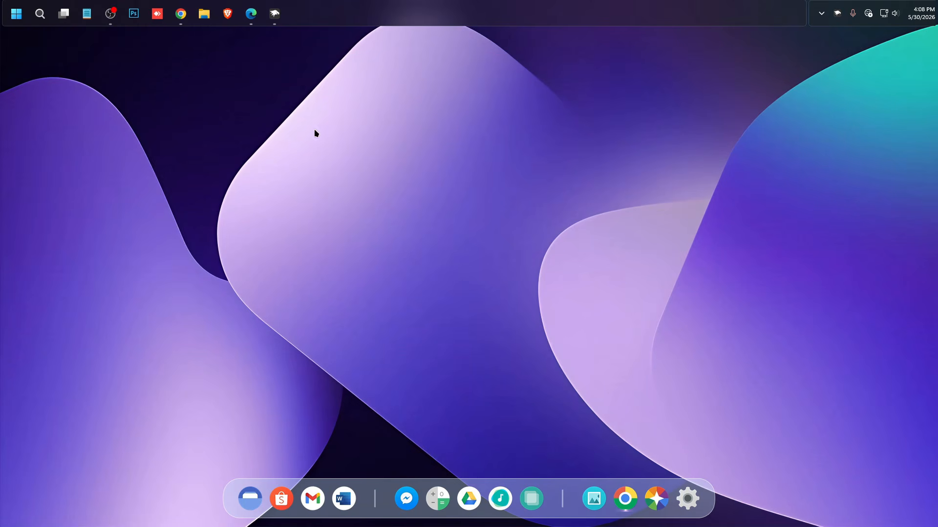
{"action": "left_click", "coordinate": [16, 13]}
{"action": "scroll", "coordinate": [108, 142], "scroll_direction": "down", "scroll_amount": 5}
{"action": "scroll", "coordinate": [108, 142], "scroll_direction": "down", "scroll_amount": 10}
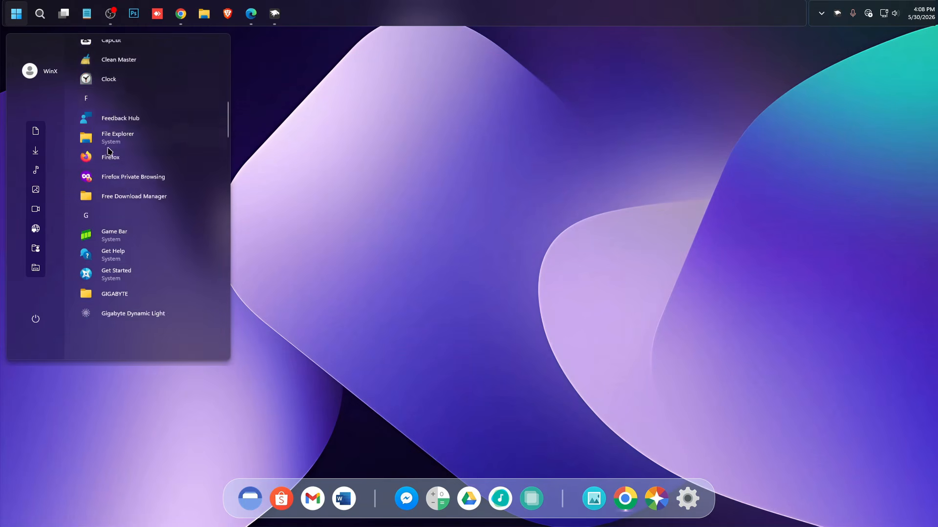
{"action": "left_click", "coordinate": [36, 320]}
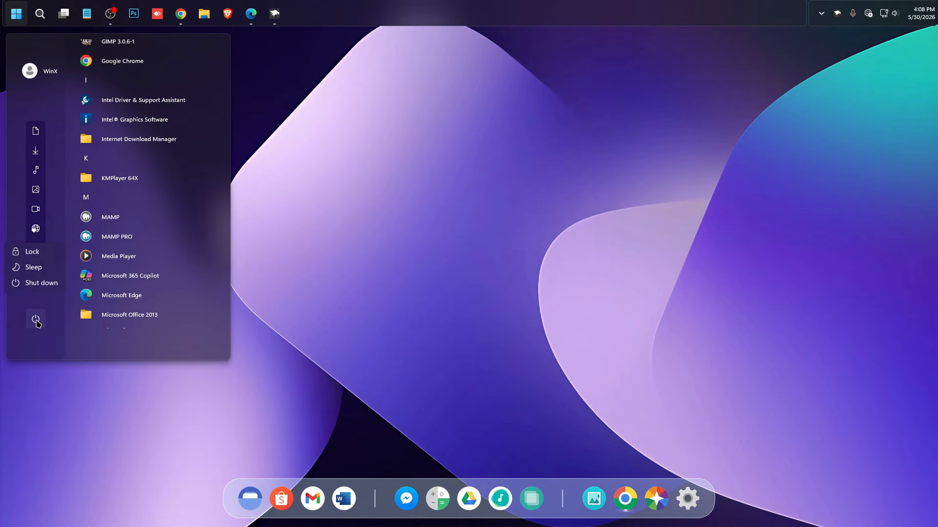
{"action": "left_click", "coordinate": [40, 348]}
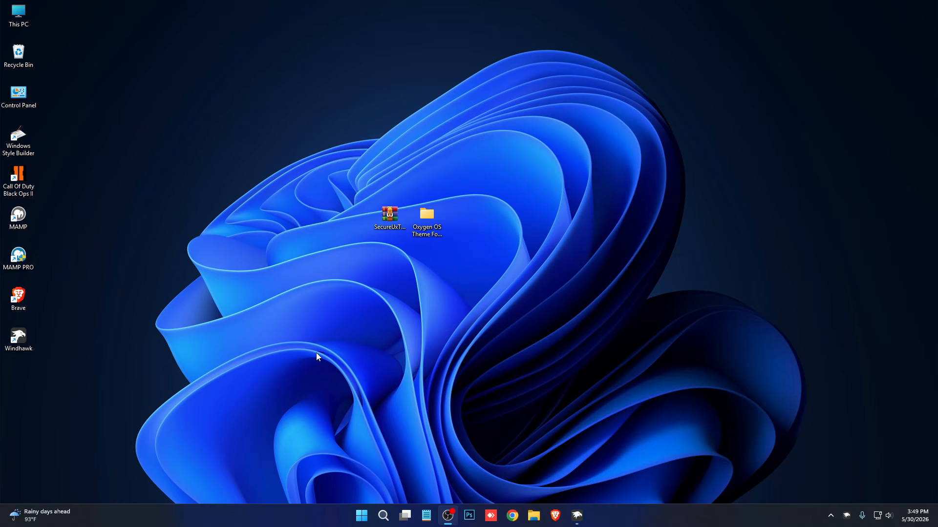
{"action": "double_click", "coordinate": [30, 22]}
{"action": "left_click_drag", "start_coordinate": [392, 91], "coordinate": [416, 85]}
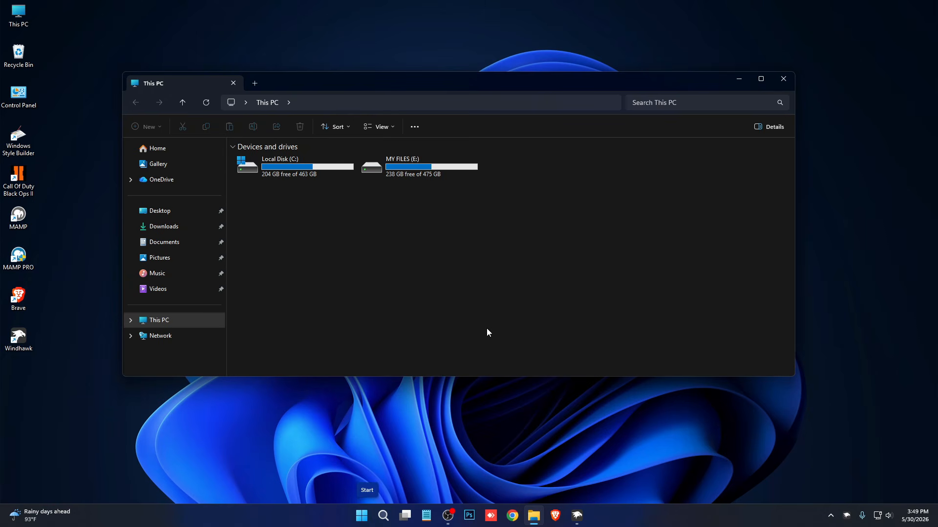
{"action": "left_click", "coordinate": [784, 80]}
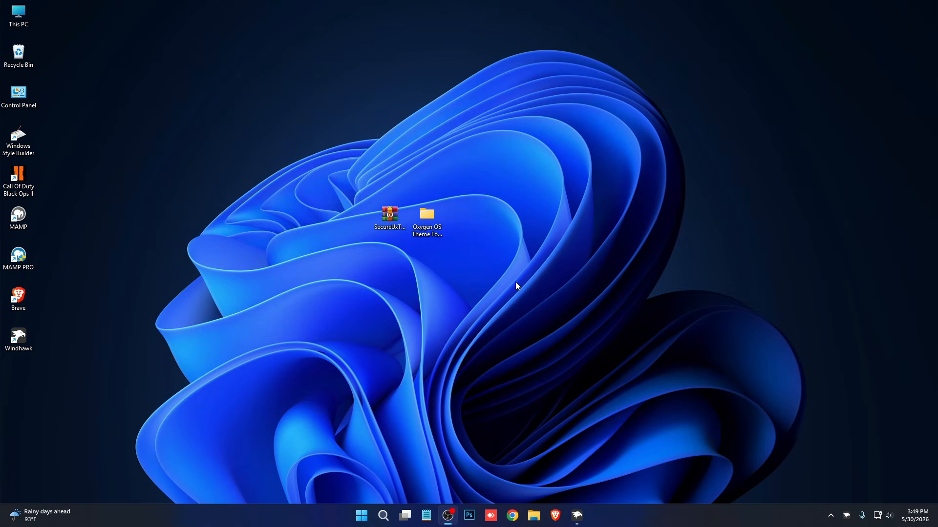
- Create a system restore point described as "win 11" with Local Disk (C:) selected in the System Protection settings
{"action": "left_click", "coordinate": [386, 518]}
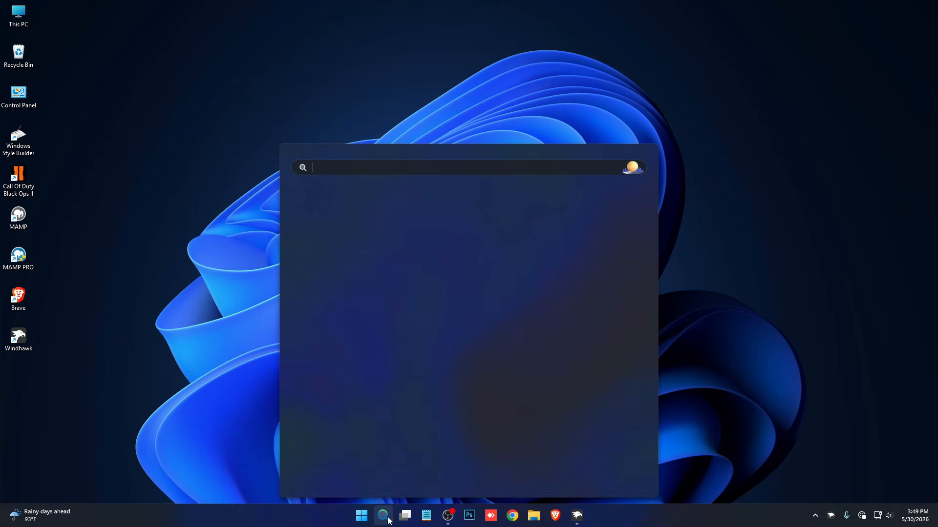
{"action": "type", "text": "create"}
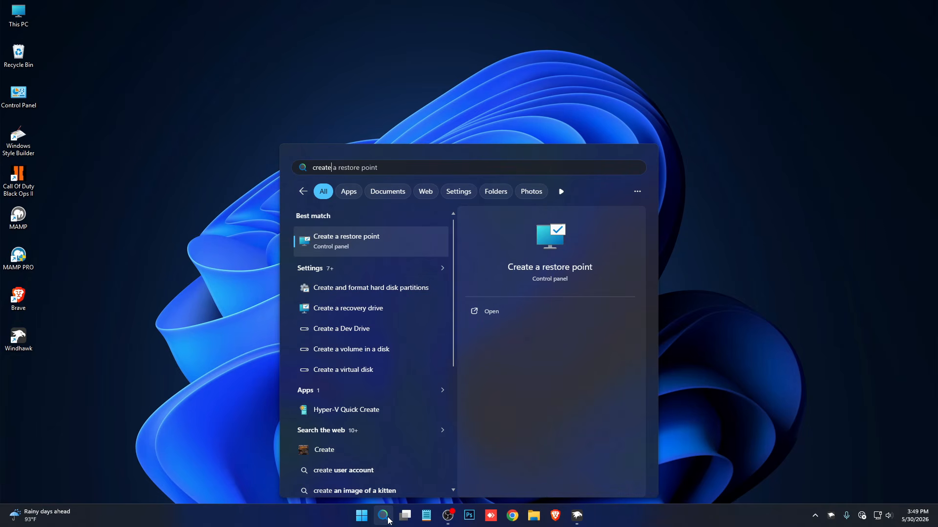
{"action": "left_click", "coordinate": [339, 244]}
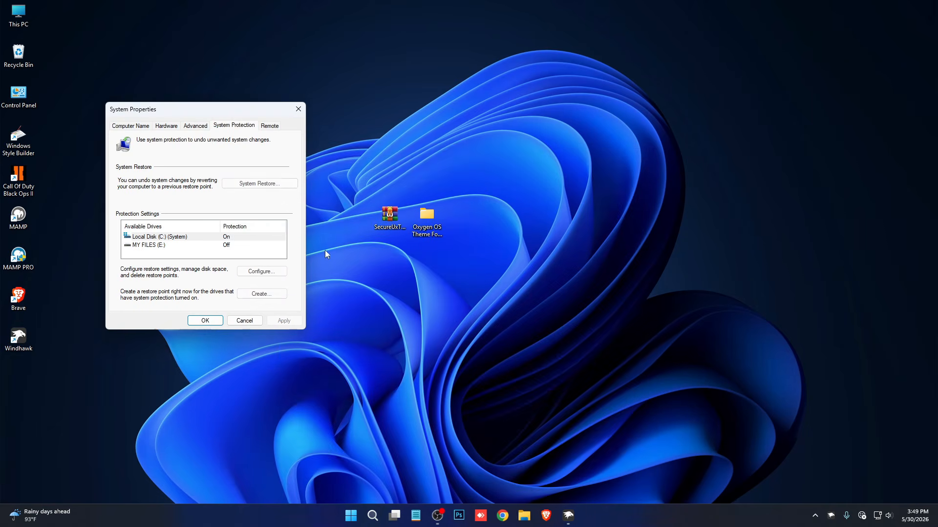
{"action": "left_click", "coordinate": [169, 238]}
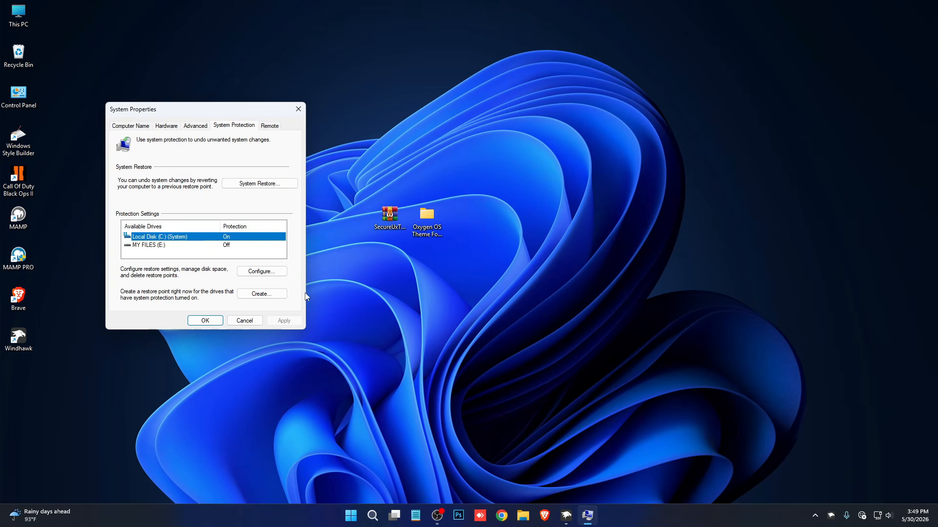
{"action": "left_click", "coordinate": [264, 295]}
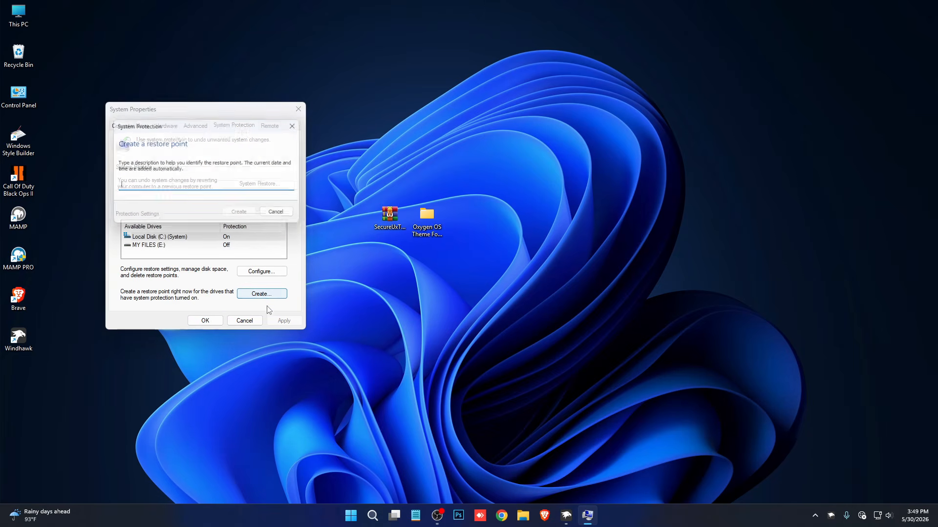
{"action": "type", "text": "win 11"}
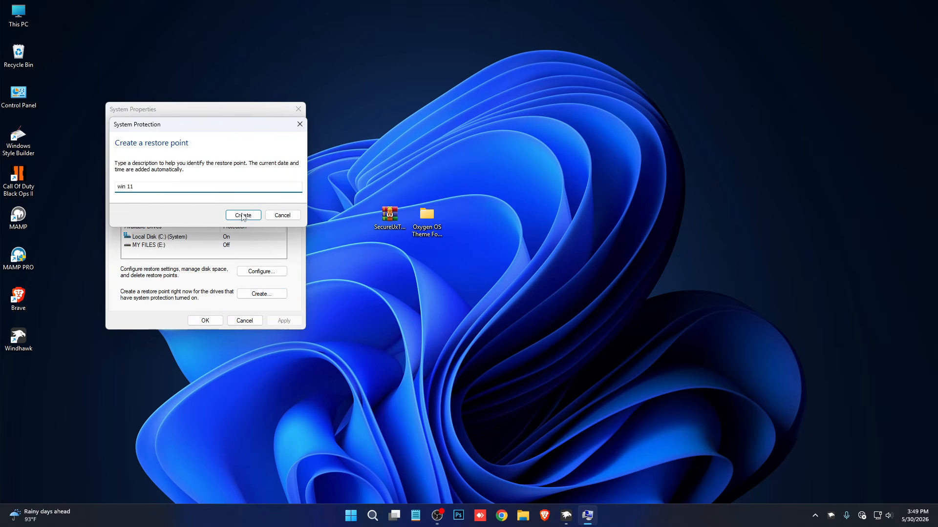
{"action": "left_click", "coordinate": [243, 215]}
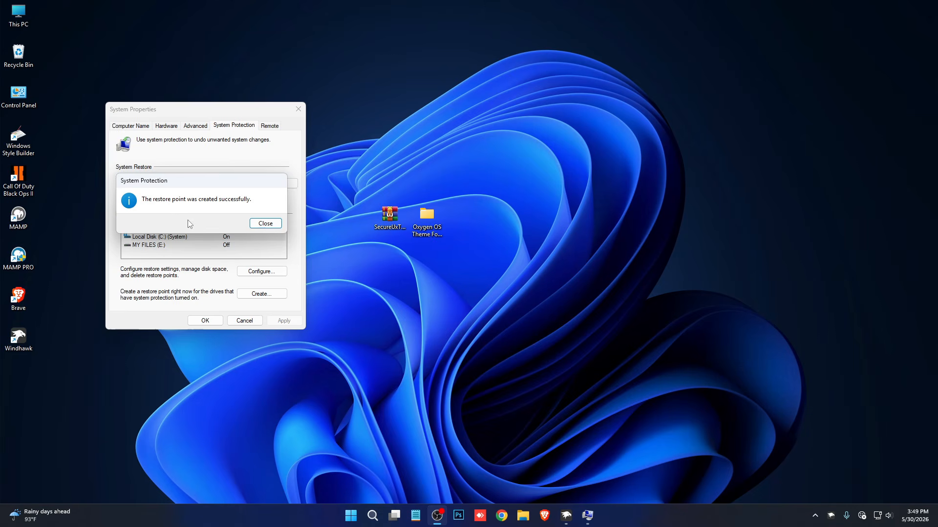
{"action": "left_click", "coordinate": [266, 224]}
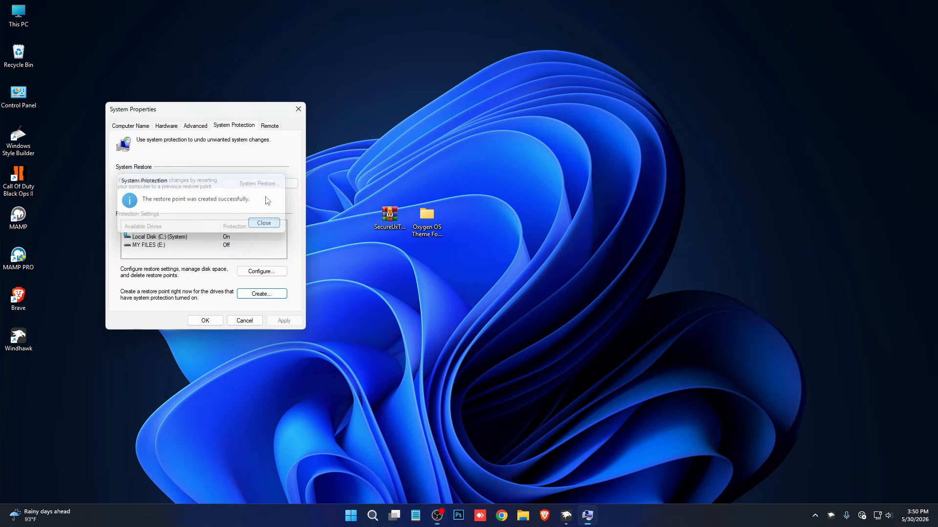
{"action": "left_click", "coordinate": [204, 323]}
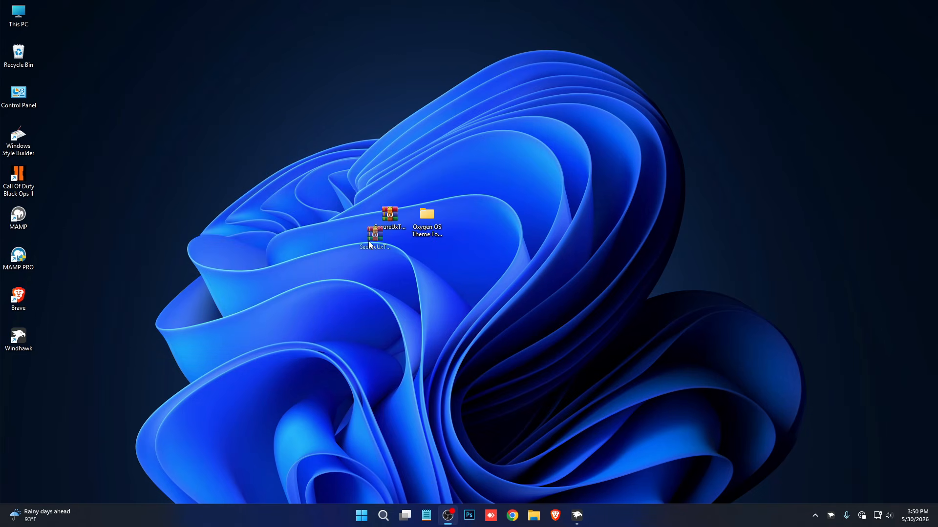
- Extract the SecureUxTheme archive on the desktop into a desktop folder named SecureUxTheme-amd64
{"action": "left_click_drag", "start_coordinate": [368, 242], "coordinate": [352, 215]}
{"action": "right_click", "coordinate": [356, 217]}
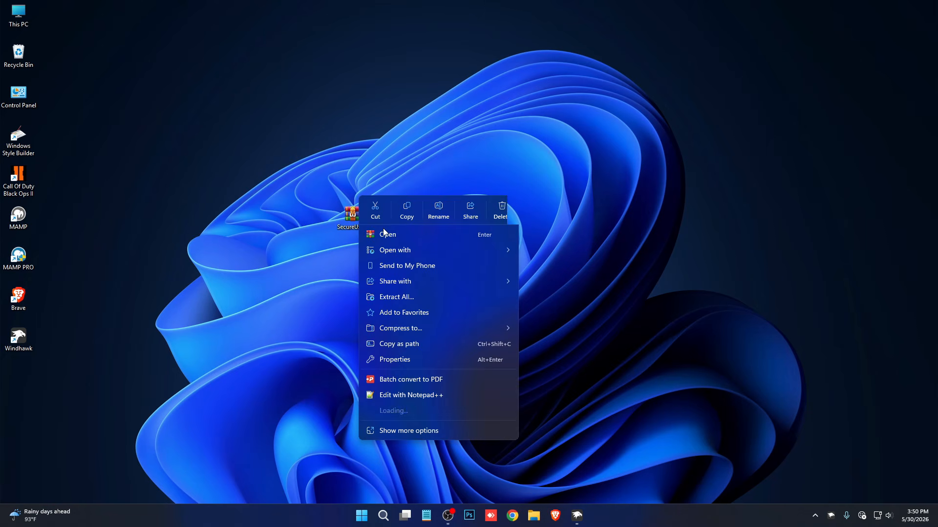
{"action": "mouse_move", "coordinate": [410, 412]}
{"action": "left_click", "coordinate": [556, 427]}
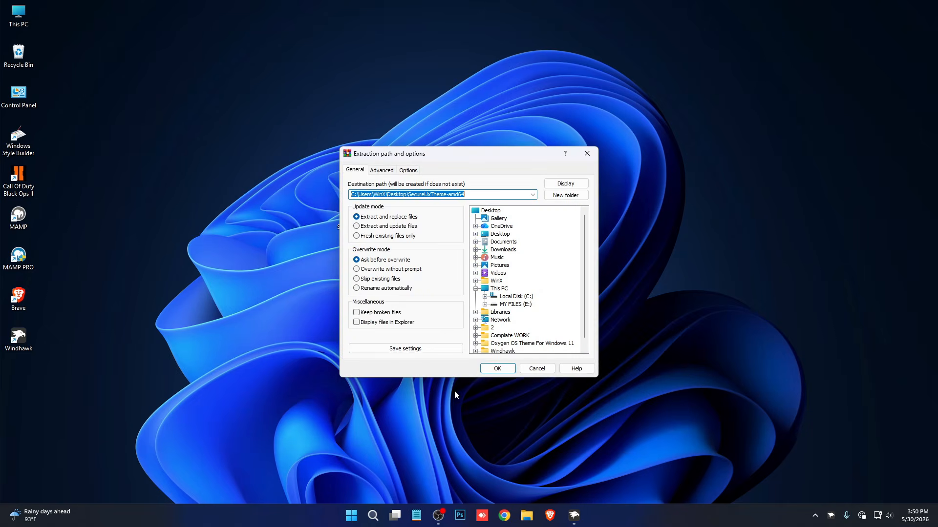
{"action": "left_click", "coordinate": [497, 369]}
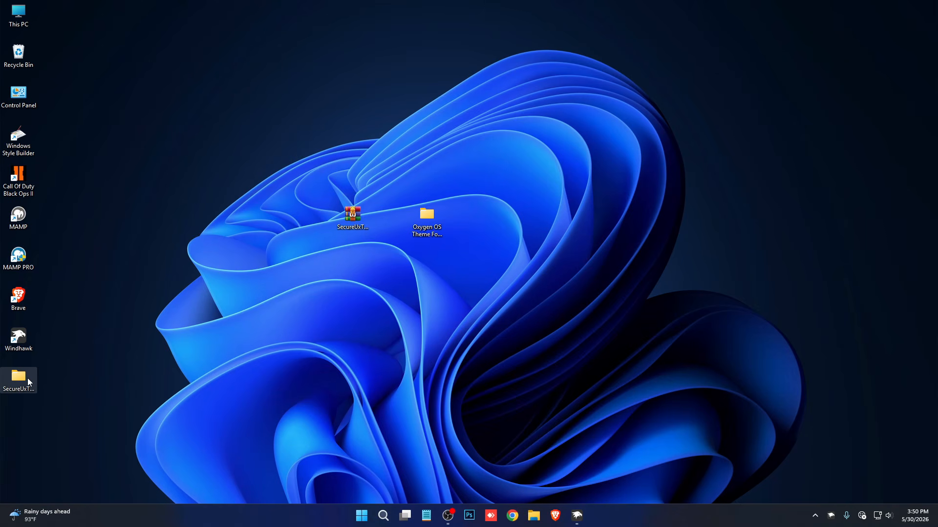
- Move the extracted SecureUxTheme-amd64 folder from the desktop to the root of Local Disk (C:)
{"action": "right_click", "coordinate": [27, 382]}
{"action": "left_click", "coordinate": [43, 386]}
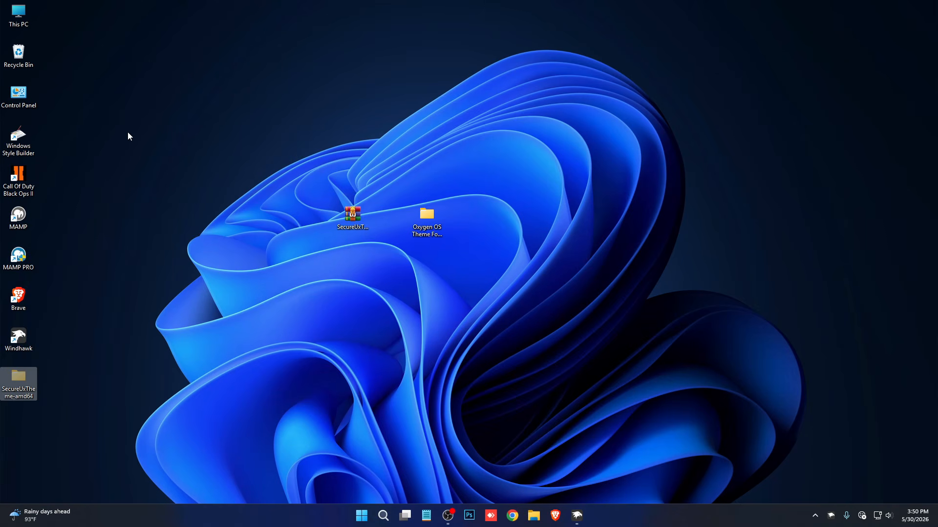
{"action": "double_click", "coordinate": [23, 26]}
{"action": "double_click", "coordinate": [298, 174]}
{"action": "right_click", "coordinate": [552, 259]}
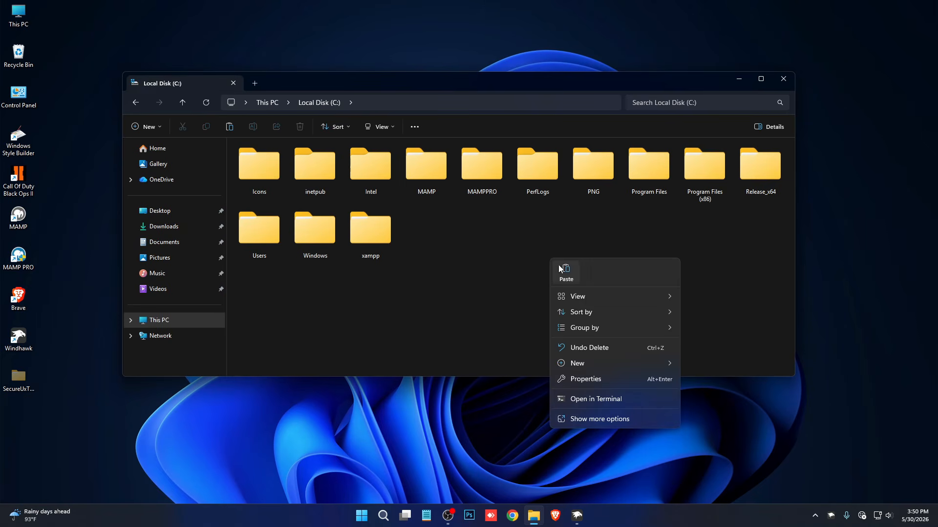
{"action": "left_click", "coordinate": [564, 272]}
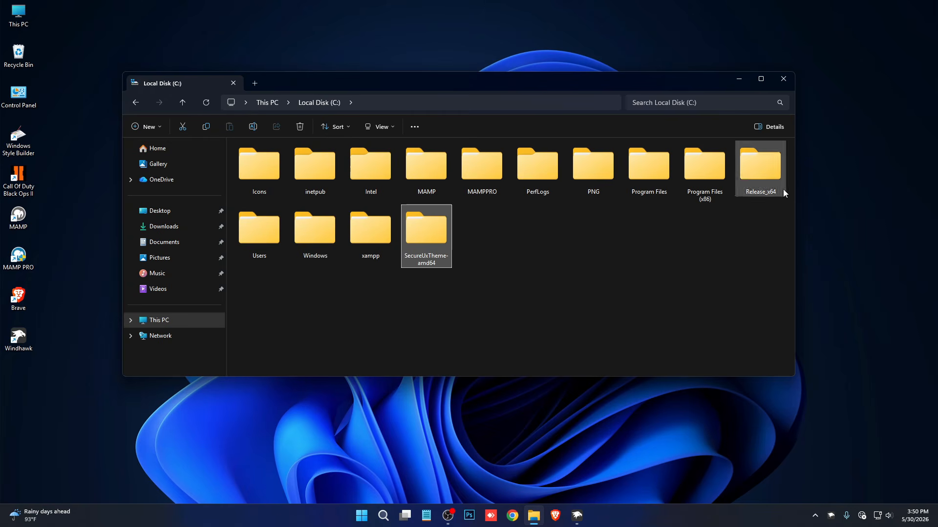
{"action": "left_click", "coordinate": [783, 79]}
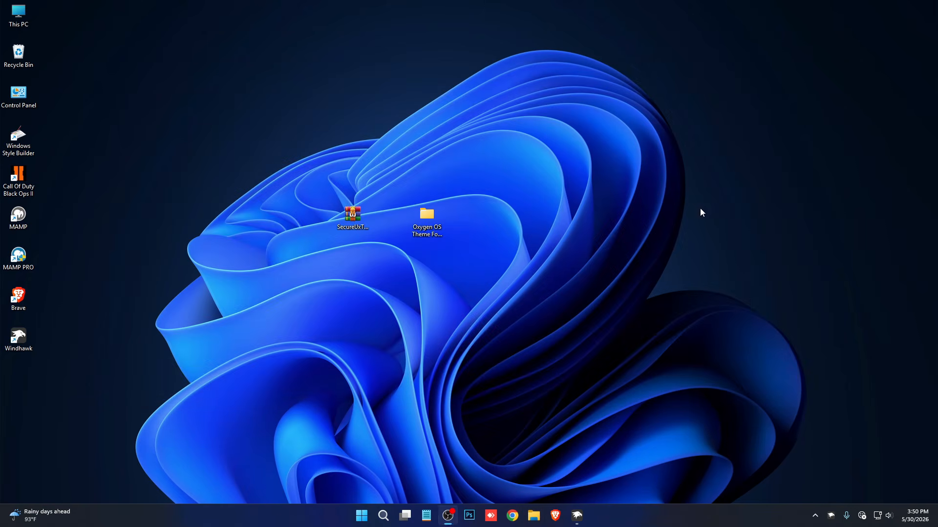
- Run ThemeTool as administrator from the inner SecureUxTheme-amd64 folder on Local Disk (C:), check its patcher status, and close it
{"action": "double_click", "coordinate": [30, 16]}
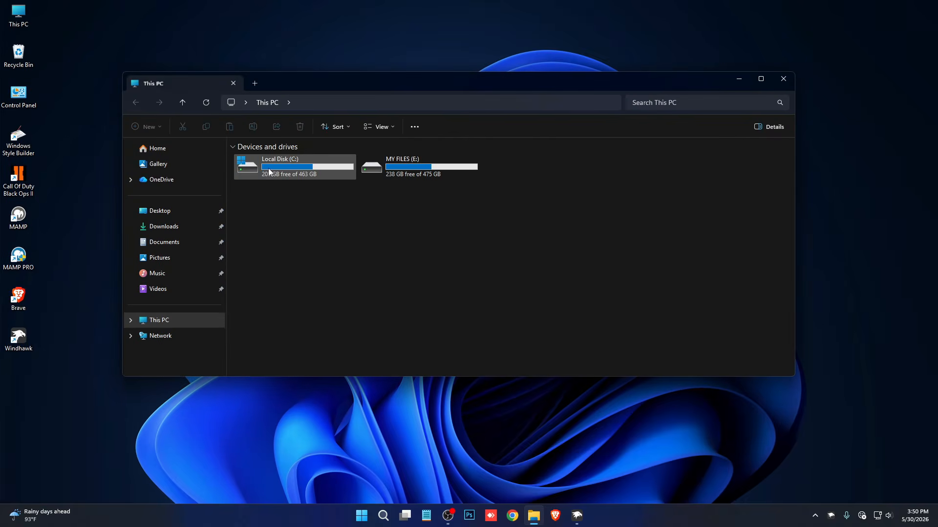
{"action": "double_click", "coordinate": [272, 171]}
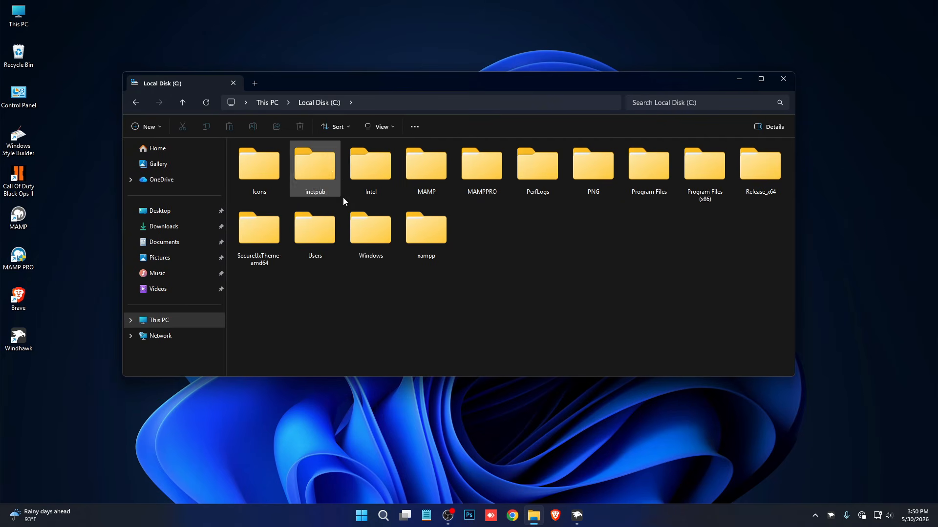
{"action": "double_click", "coordinate": [272, 247]}
{"action": "double_click", "coordinate": [282, 163]}
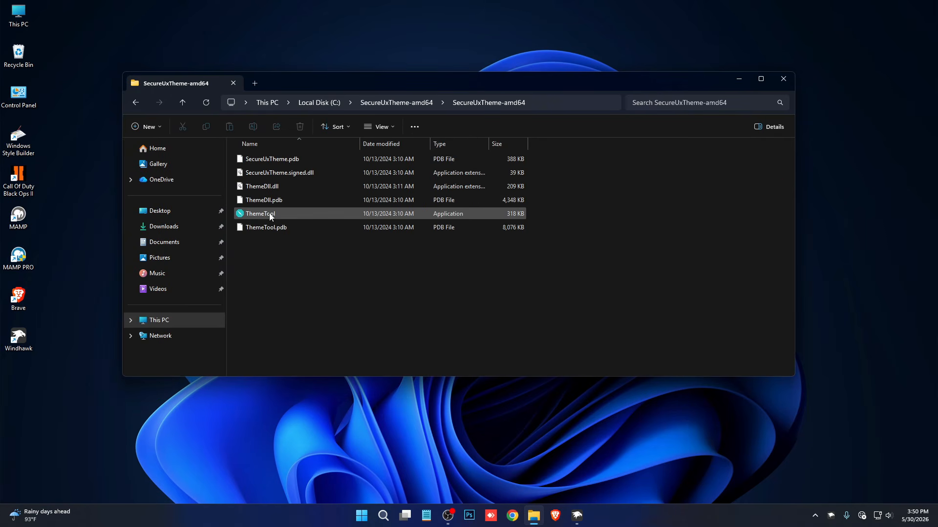
{"action": "right_click", "coordinate": [253, 217]}
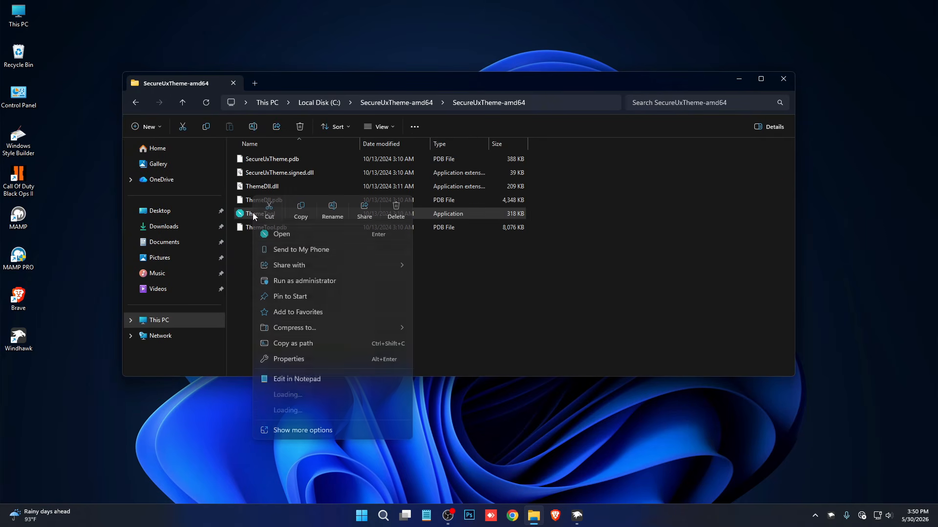
{"action": "left_click", "coordinate": [308, 280]}
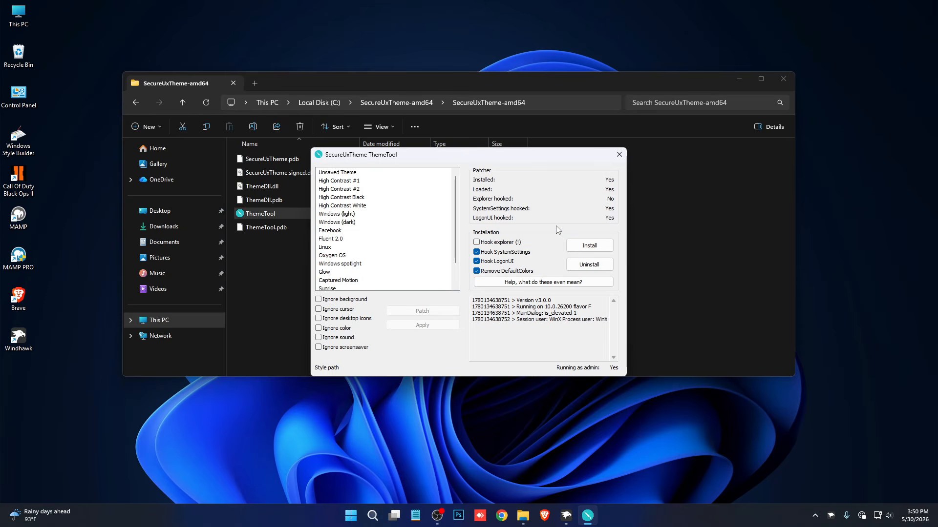
{"action": "left_click", "coordinate": [619, 154]}
{"action": "left_click", "coordinate": [783, 79]}
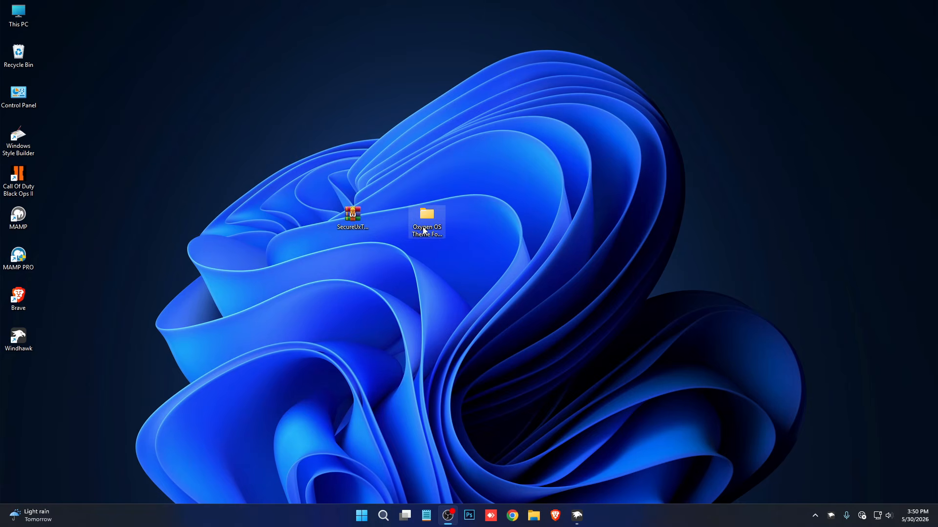
- Copy the Oxygen folder and Oxygen theme file from the Windows 11 Theme subfolder of the desktop's Oxygen OS theme folder
{"action": "left_click_drag", "start_coordinate": [413, 219], "coordinate": [487, 221]}
{"action": "left_click", "coordinate": [439, 337]}
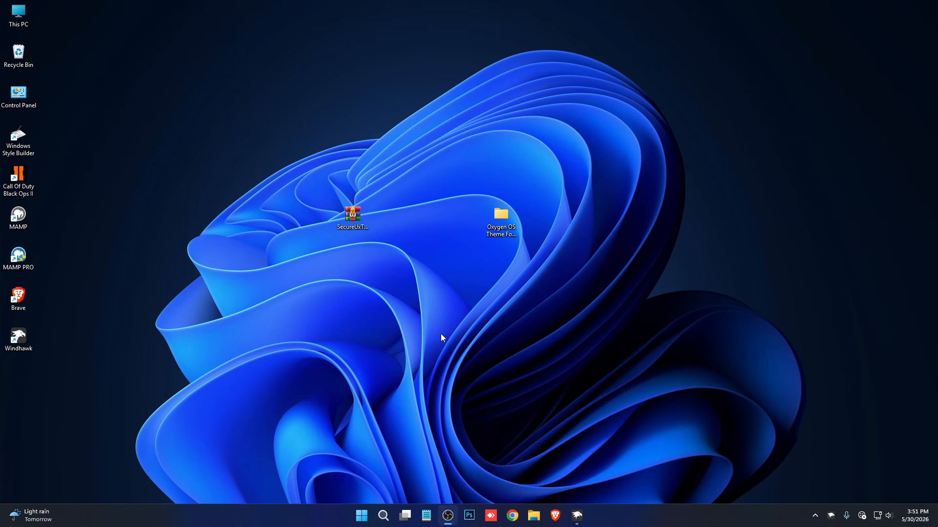
{"action": "double_click", "coordinate": [499, 230]}
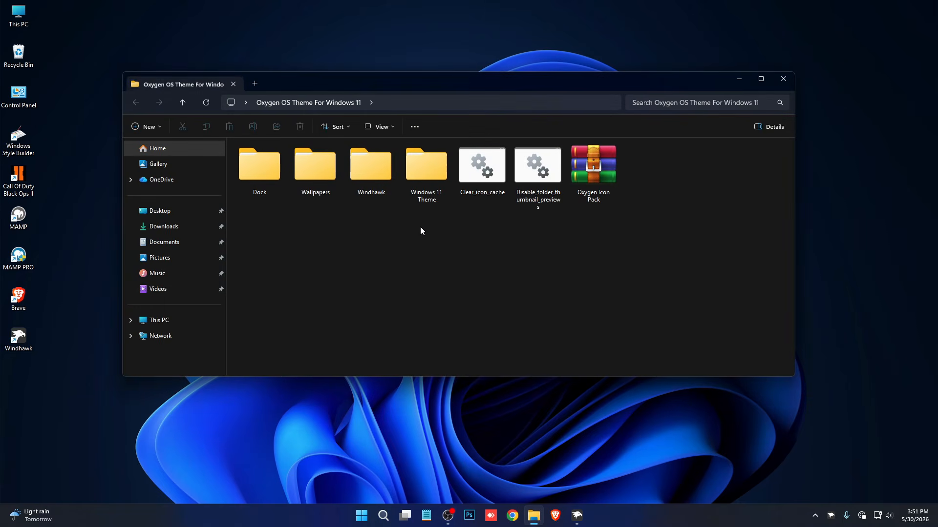
{"action": "double_click", "coordinate": [431, 185]}
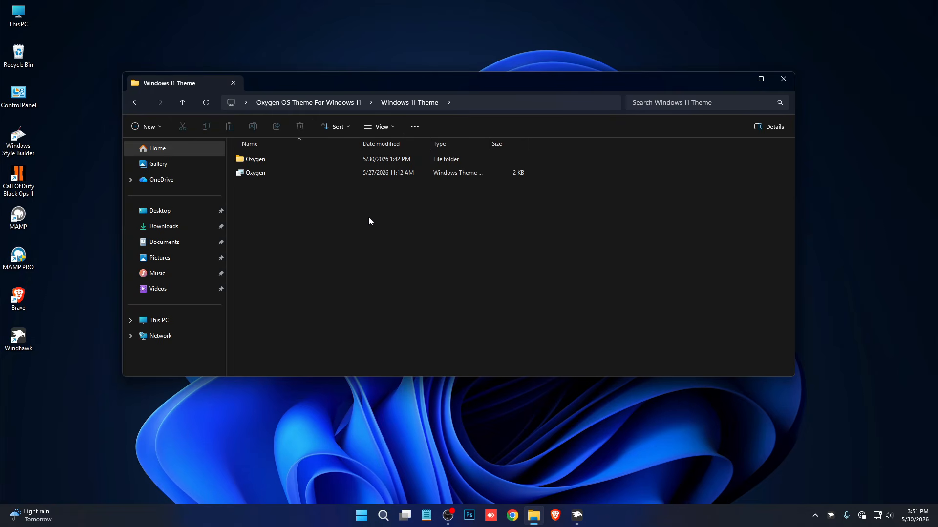
{"action": "left_click_drag", "start_coordinate": [287, 182], "coordinate": [269, 163]}
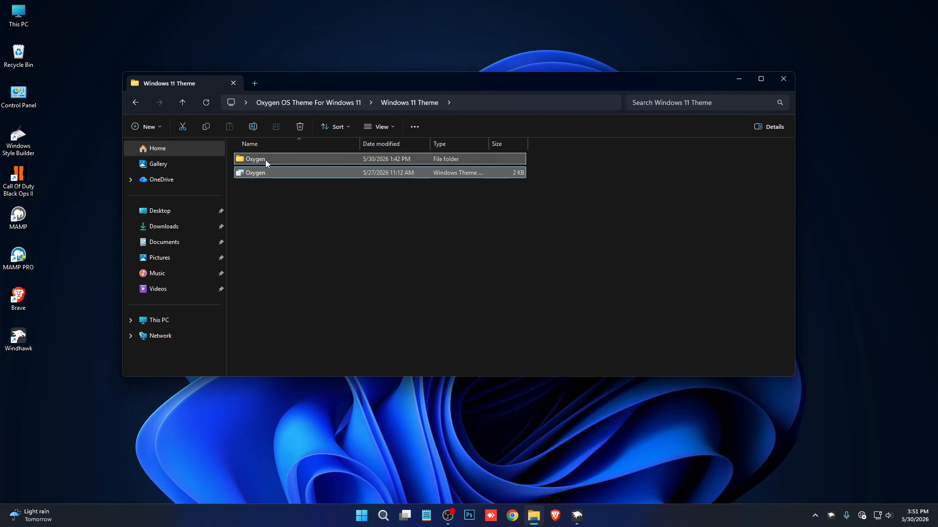
{"action": "right_click", "coordinate": [265, 160]}
{"action": "left_click", "coordinate": [314, 174]}
- Paste the copied Oxygen folder and theme file into C:\Windows\Resources\Themes
{"action": "left_click", "coordinate": [157, 320]}
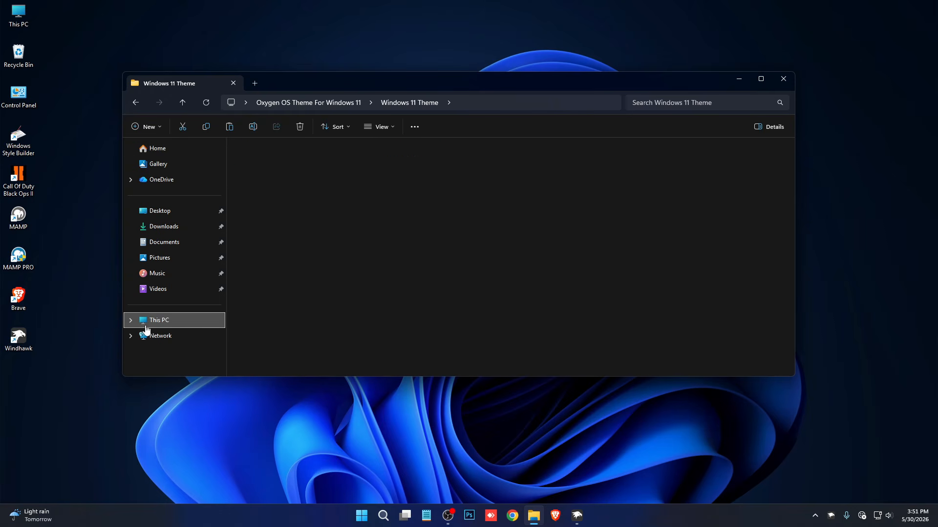
{"action": "double_click", "coordinate": [315, 173]}
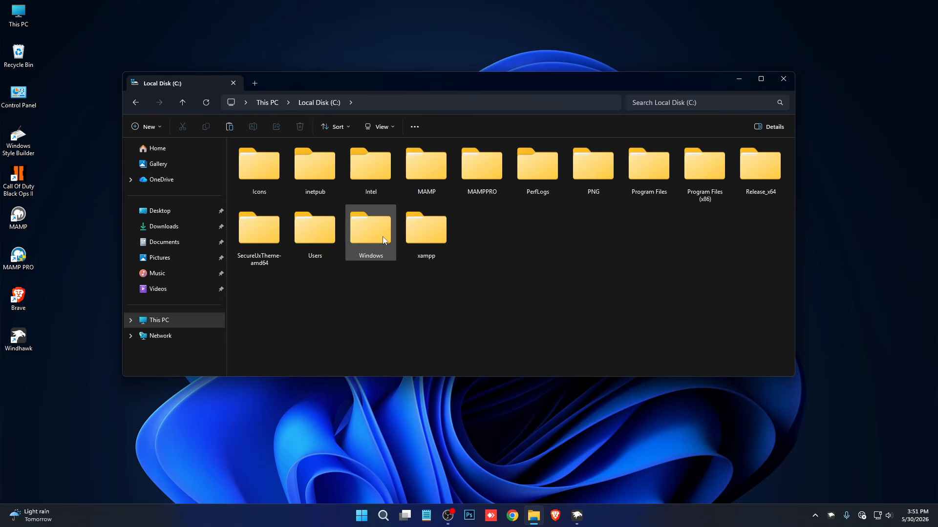
{"action": "double_click", "coordinate": [371, 230]}
{"action": "type", "text": "rem"}
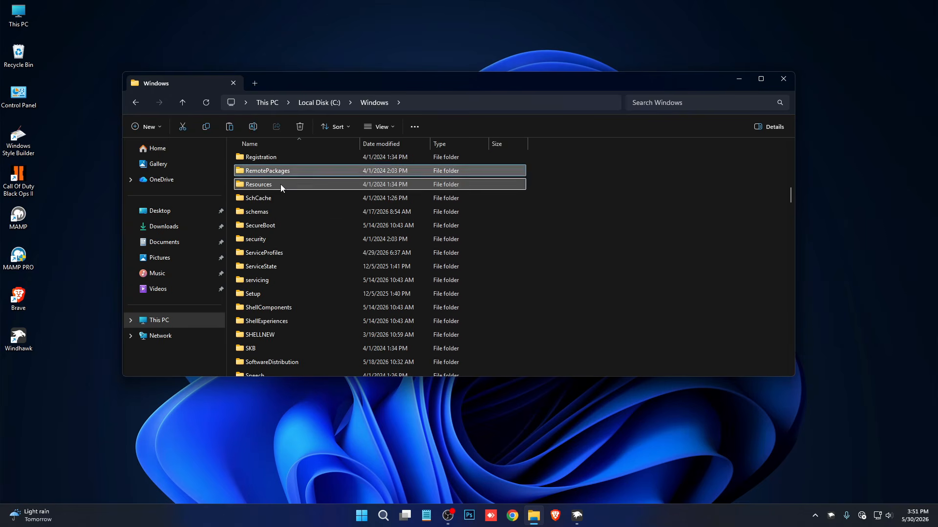
{"action": "double_click", "coordinate": [281, 184]}
{"action": "double_click", "coordinate": [274, 171]}
{"action": "right_click", "coordinate": [605, 216]}
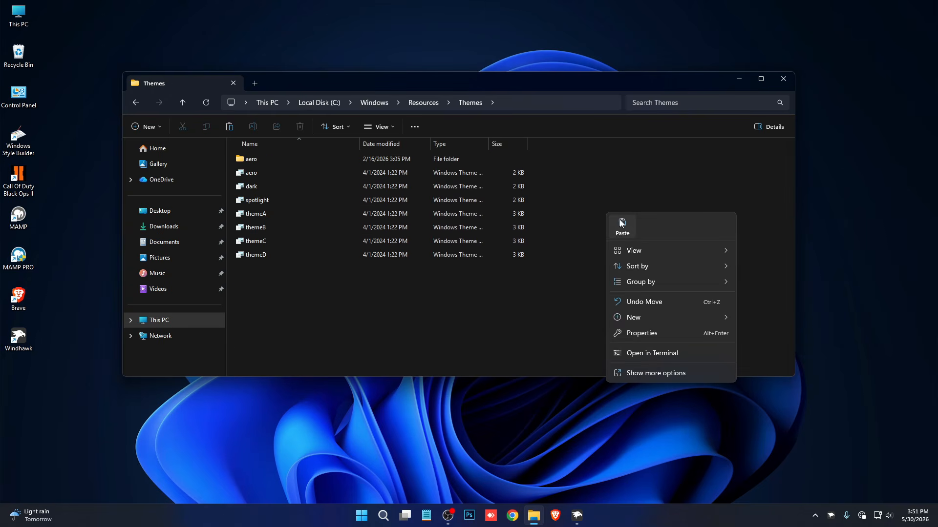
{"action": "left_click", "coordinate": [617, 222]}
{"action": "left_click", "coordinate": [442, 209]}
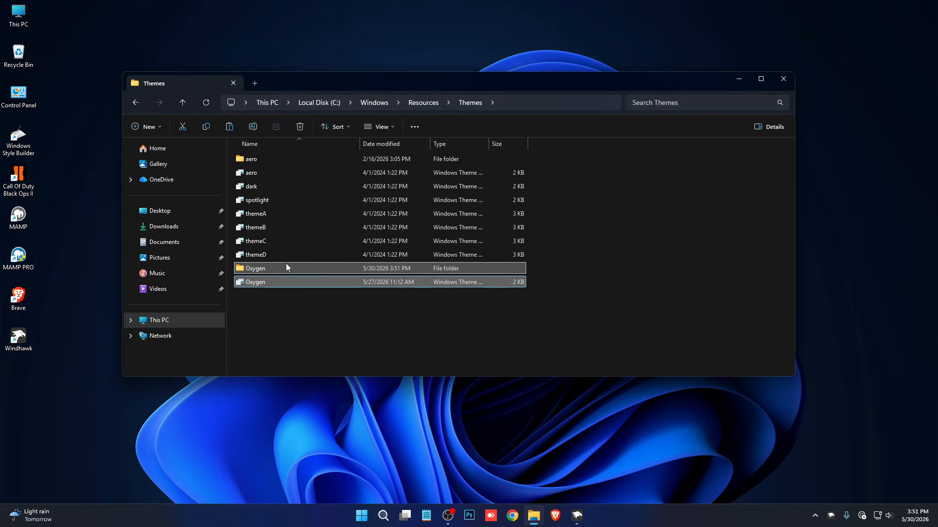
- Run ThemeTool as administrator from the inner SecureUxTheme-amd64 folder on Local Disk (C:)
{"action": "left_click", "coordinate": [161, 323]}
{"action": "double_click", "coordinate": [297, 169]}
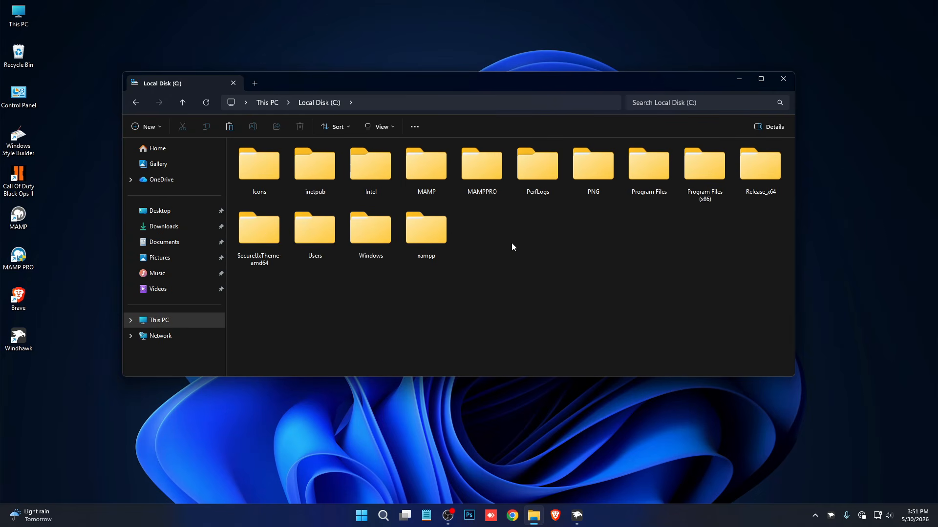
{"action": "double_click", "coordinate": [266, 243]}
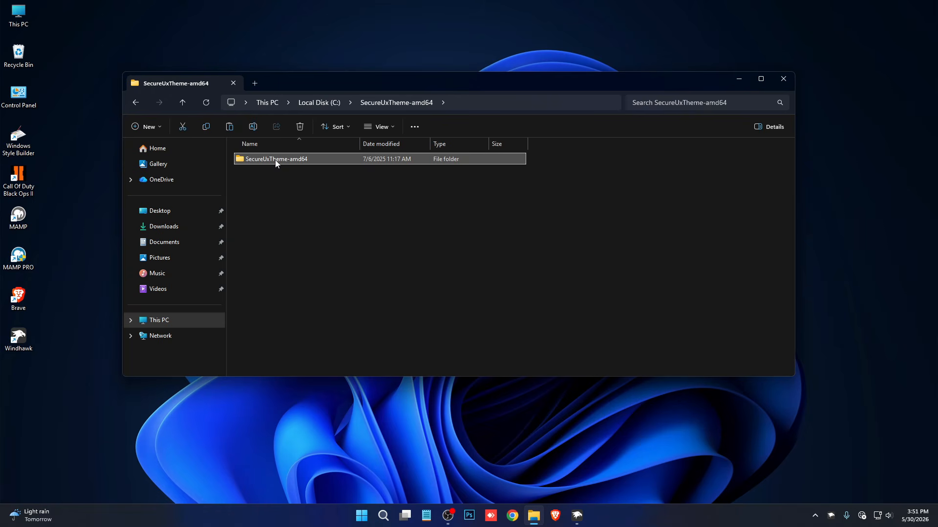
{"action": "double_click", "coordinate": [274, 160]}
{"action": "right_click", "coordinate": [260, 213]}
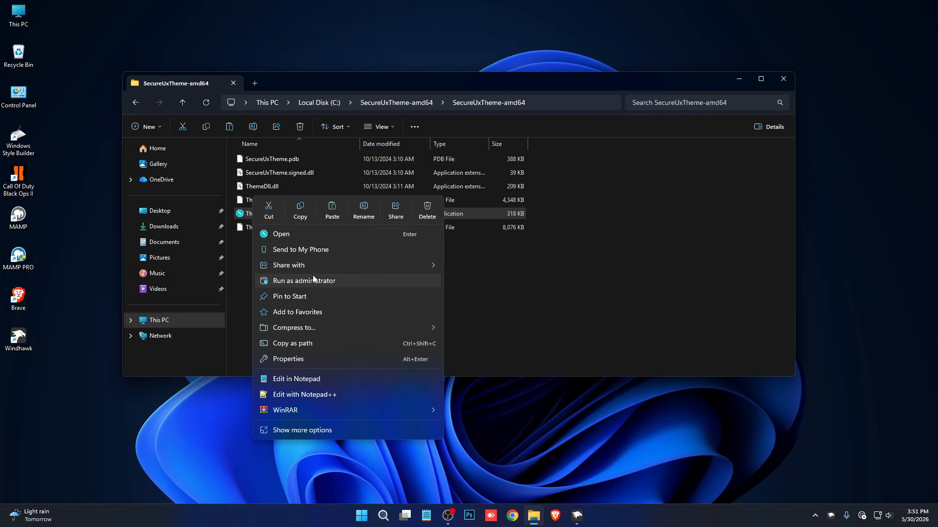
{"action": "left_click", "coordinate": [311, 278]}
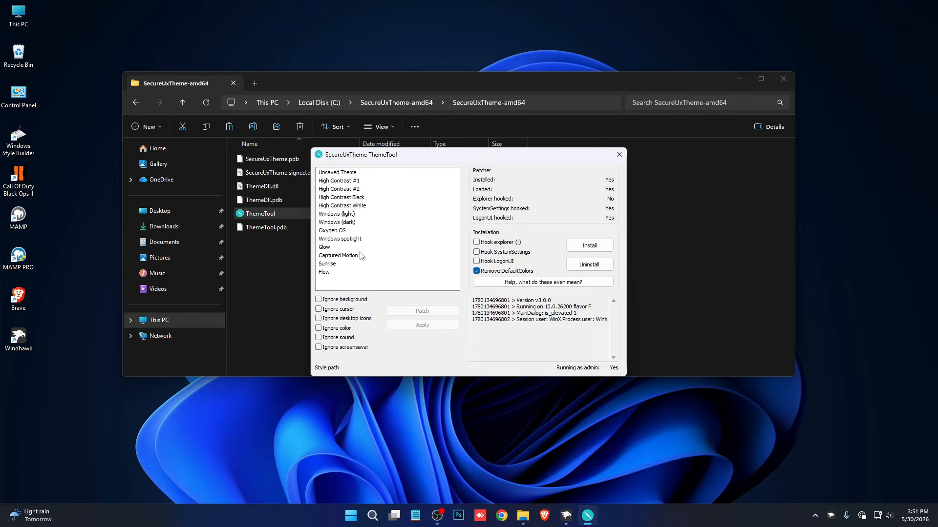
- Patch and apply the Oxygen OS theme in ThemeTool, and close the file window
{"action": "left_click", "coordinate": [343, 231]}
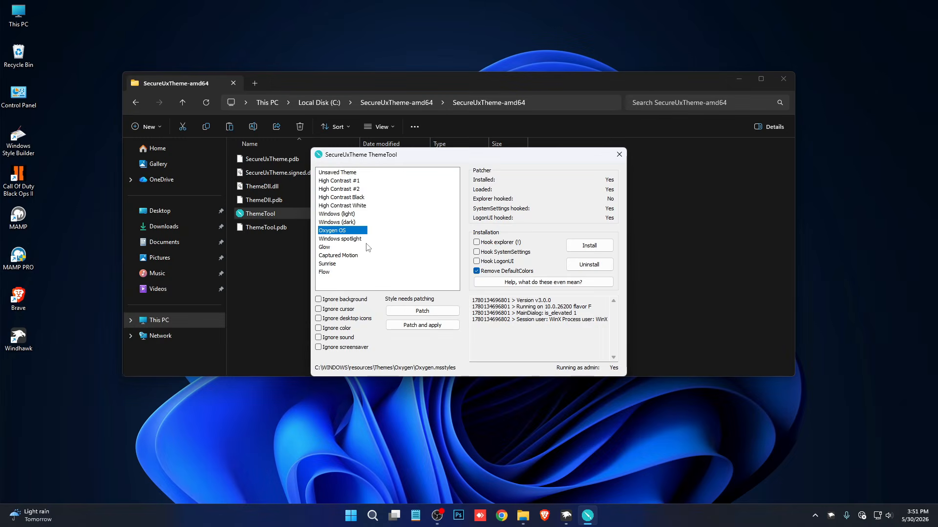
{"action": "left_click", "coordinate": [424, 325]}
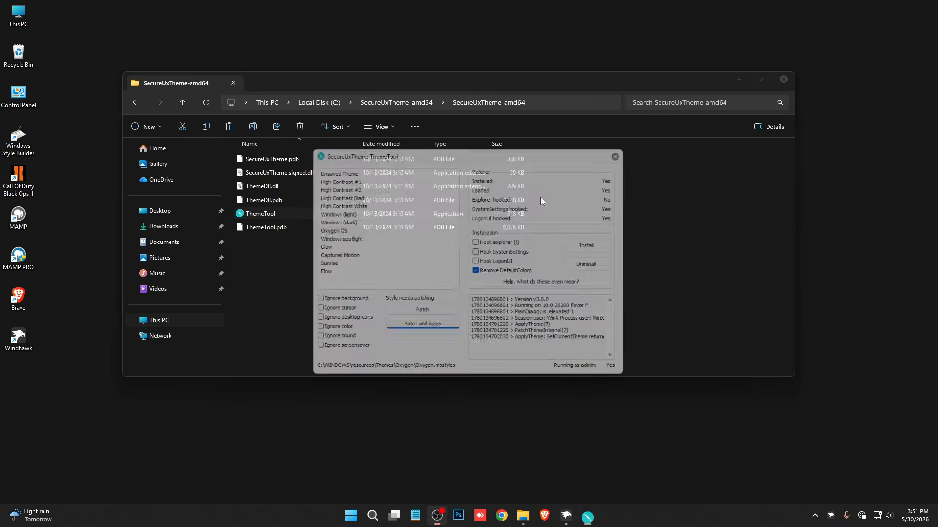
{"action": "left_click", "coordinate": [157, 320]}
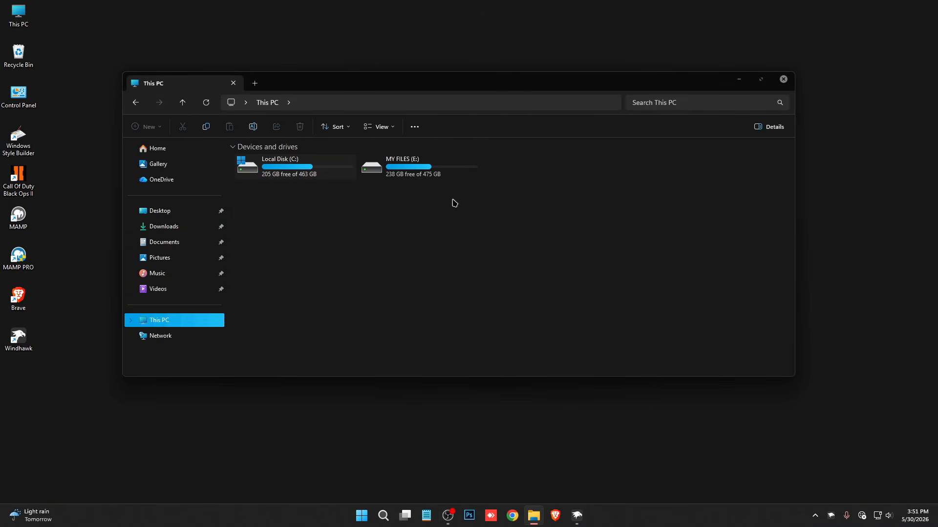
{"action": "left_click", "coordinate": [784, 79]}
- Set the Oxygen (1) image from the theme's Wallpapers folder as the desktop background and return to the main theme folder
{"action": "double_click", "coordinate": [513, 222]}
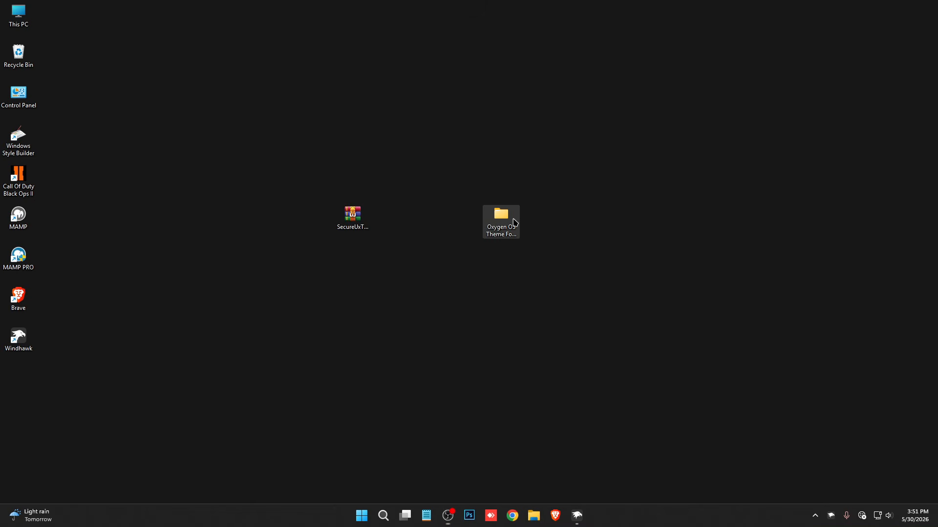
{"action": "double_click", "coordinate": [326, 189]}
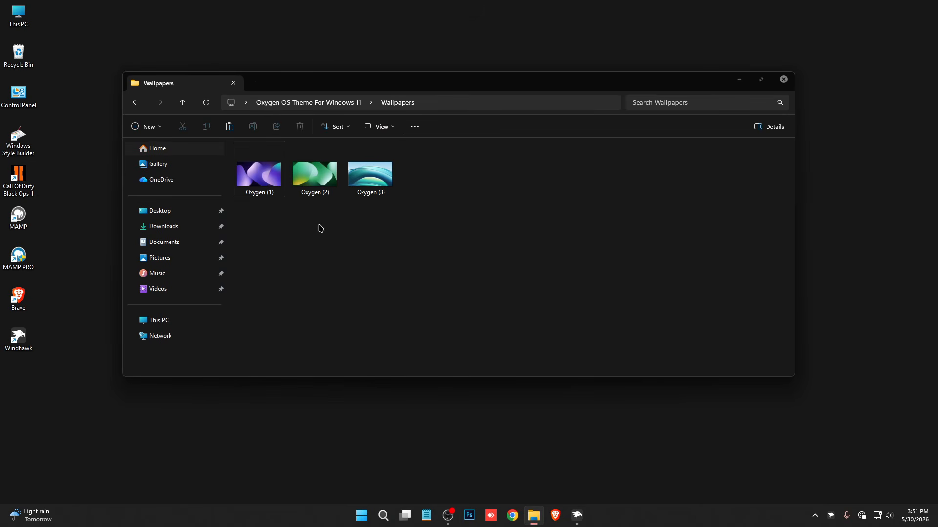
{"action": "left_click", "coordinate": [265, 180]}
{"action": "right_click", "coordinate": [266, 180]}
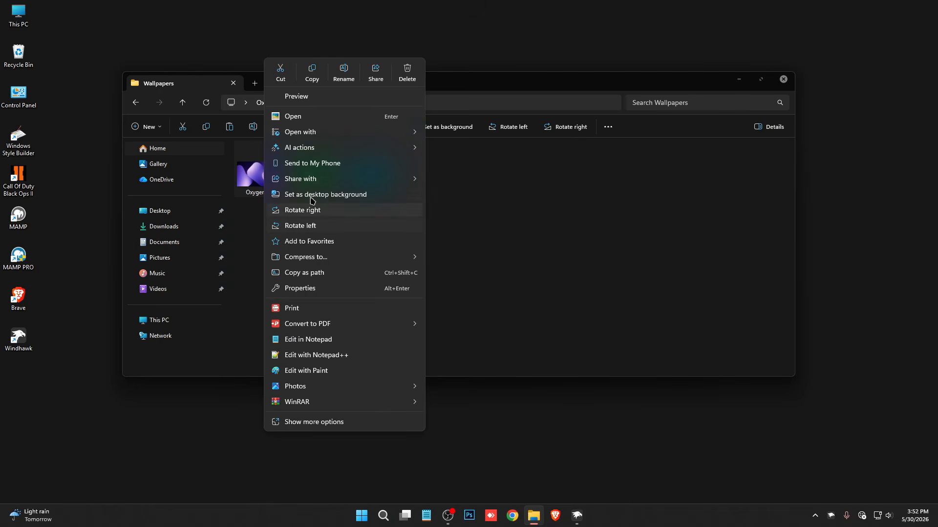
{"action": "left_click", "coordinate": [313, 195]}
{"action": "left_click_drag", "start_coordinate": [526, 88], "coordinate": [529, 102]}
{"action": "key", "text": "alt+Left"}
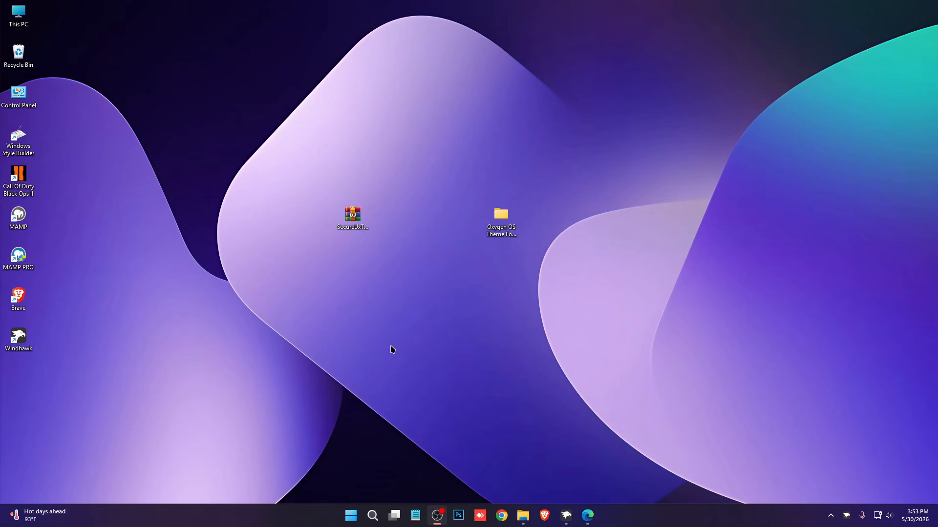
- Switch to Microsoft Edge and download the free Winstep Nexus edition from the winstep.net Nexus page
{"action": "left_click", "coordinate": [587, 515]}
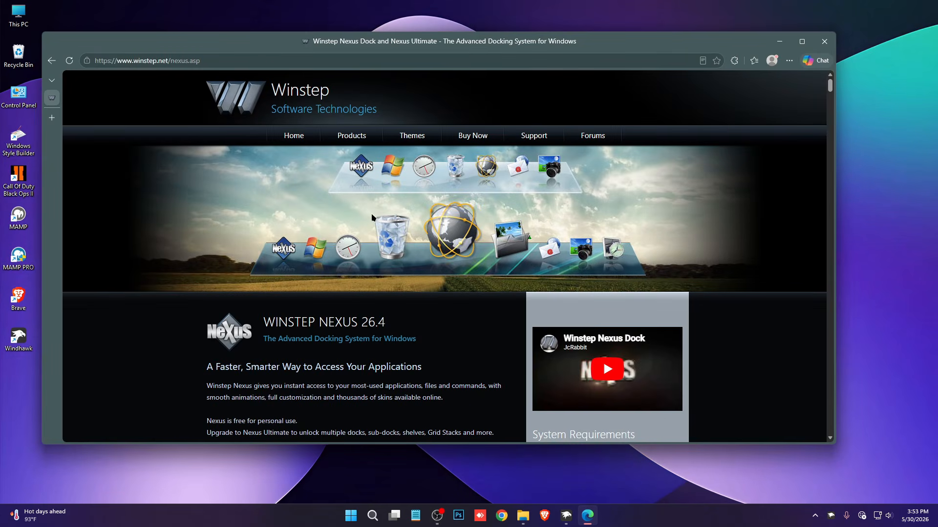
{"action": "scroll", "coordinate": [361, 238], "scroll_direction": "down", "scroll_amount": 2}
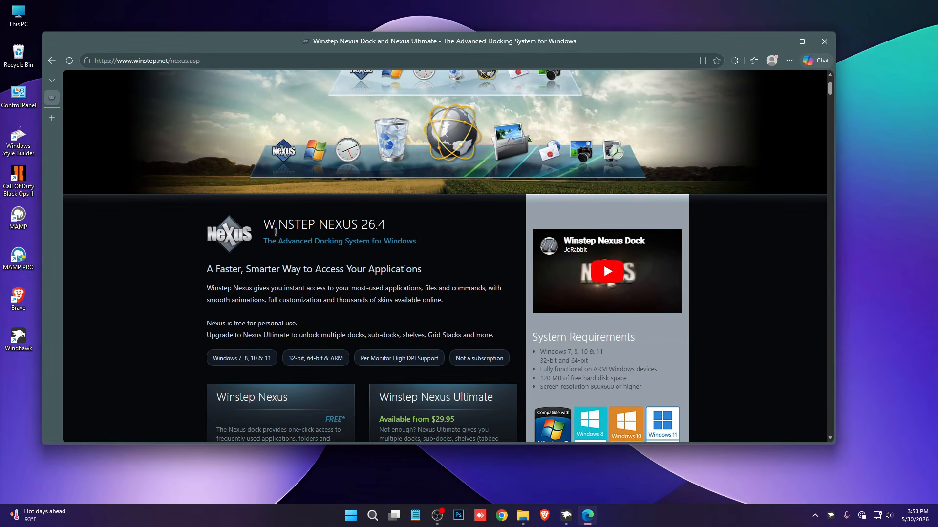
{"action": "scroll", "coordinate": [275, 232], "scroll_direction": "down", "scroll_amount": 3}
{"action": "left_click", "coordinate": [335, 322]}
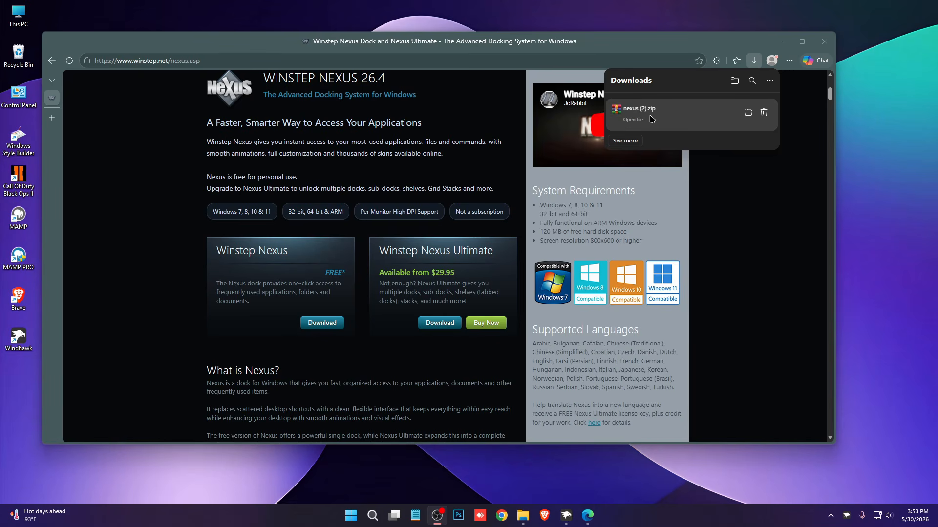
- Open the downloaded nexus (2).zip and launch NexusSetup.exe from it with English as the setup language
{"action": "left_click", "coordinate": [650, 115]}
{"action": "double_click", "coordinate": [149, 170]}
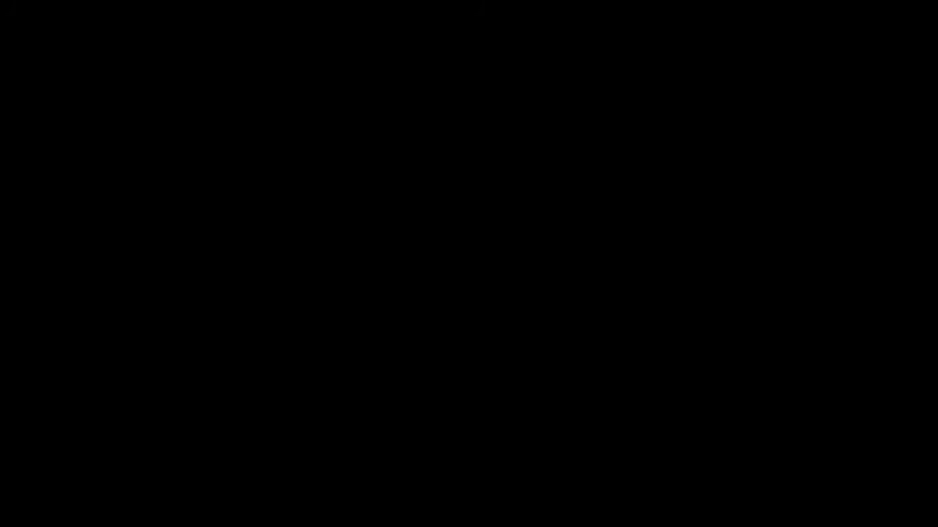
{"action": "left_click", "coordinate": [416, 337]}
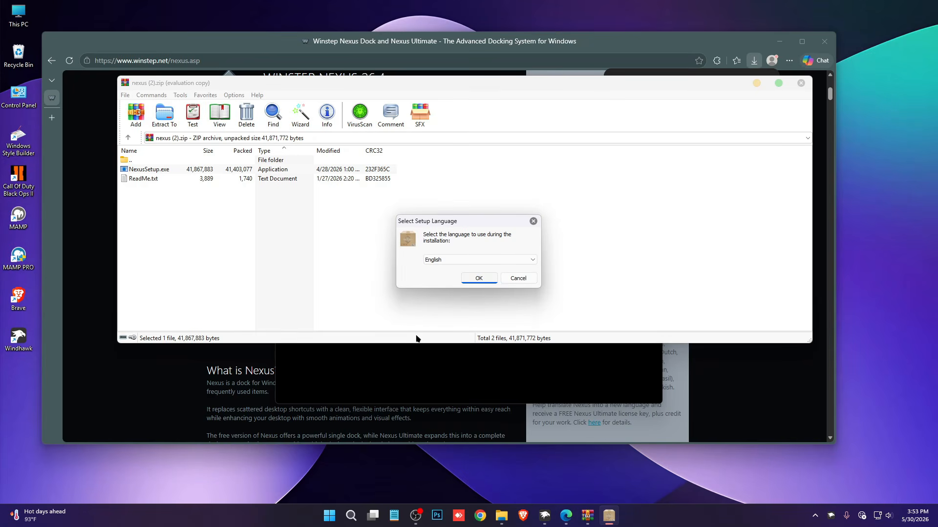
{"action": "left_click", "coordinate": [479, 278]}
- Accept the Nexus license agreement and start the installation with the default location and the Winstep Start Menu folder
{"action": "left_click", "coordinate": [398, 306]}
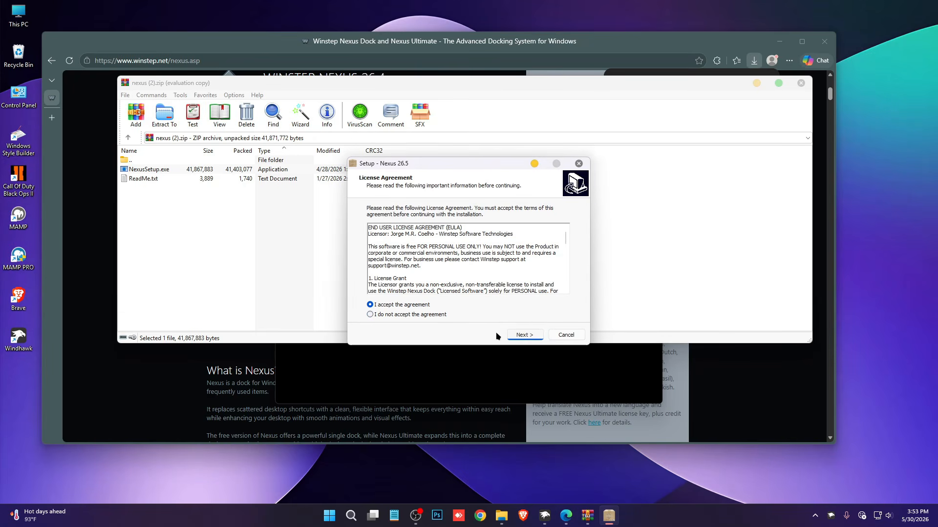
{"action": "left_click", "coordinate": [525, 335]}
{"action": "left_click", "coordinate": [524, 335]}
{"action": "left_click", "coordinate": [506, 299]}
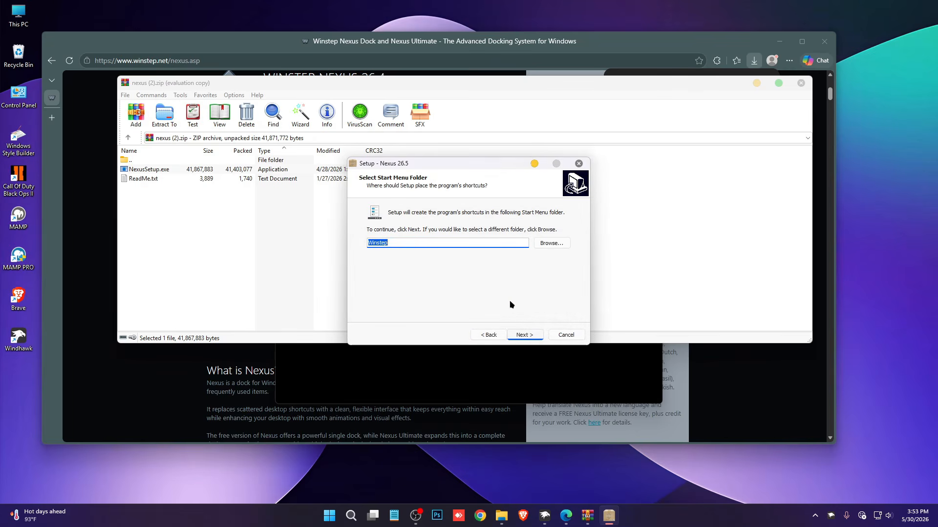
{"action": "left_click", "coordinate": [524, 336]}
{"action": "left_click", "coordinate": [524, 336]}
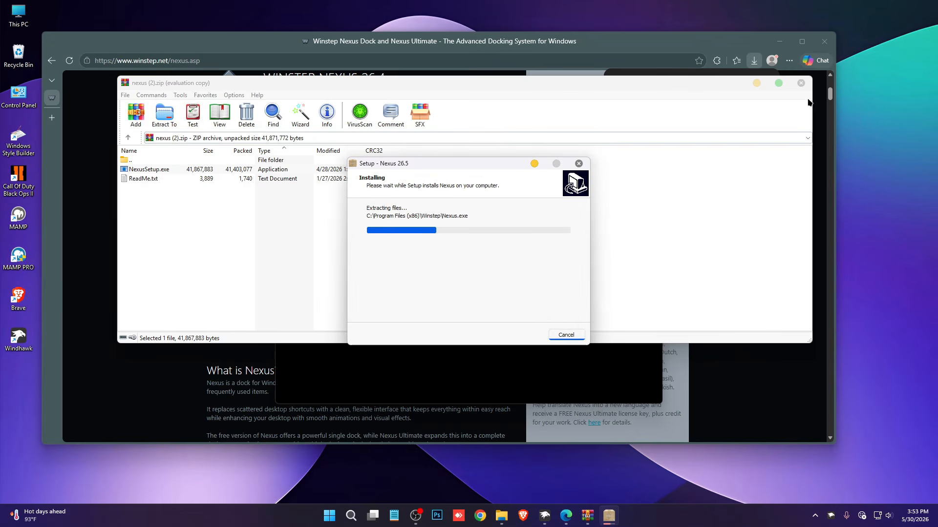
- Close the nexus archive and the browser, and finish the Nexus setup without launching Nexus
{"action": "left_click", "coordinate": [802, 83]}
{"action": "left_click", "coordinate": [825, 41]}
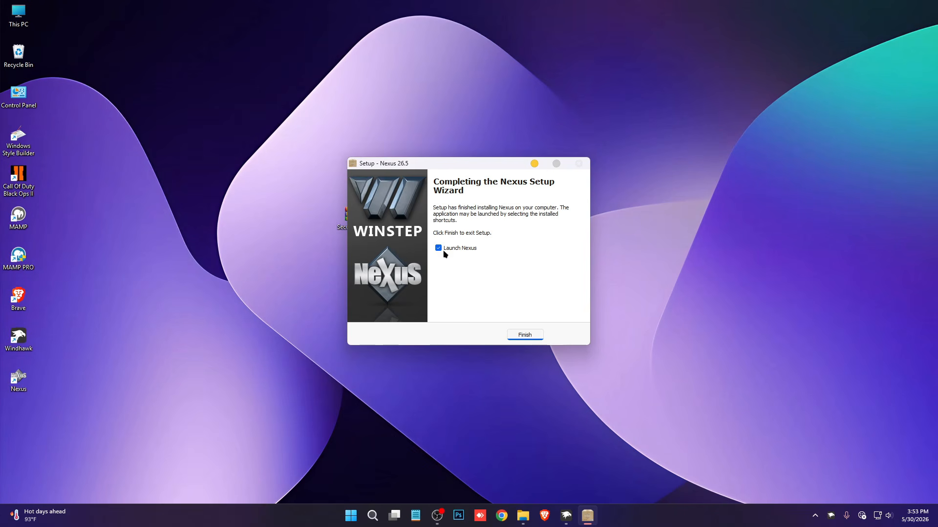
{"action": "left_click", "coordinate": [524, 335]}
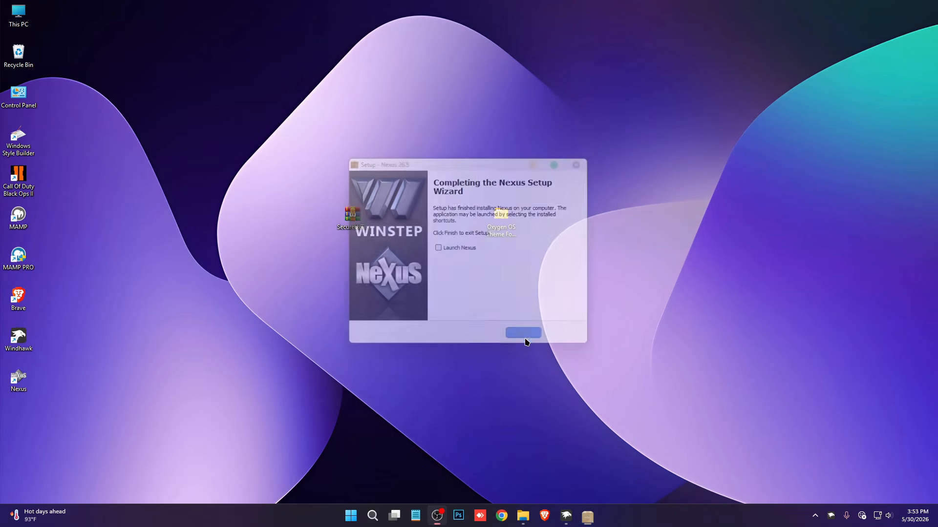
- Copy the Oxygen Dock BG folder from the Dock subfolder of the Oxygen OS theme folder
{"action": "double_click", "coordinate": [507, 230]}
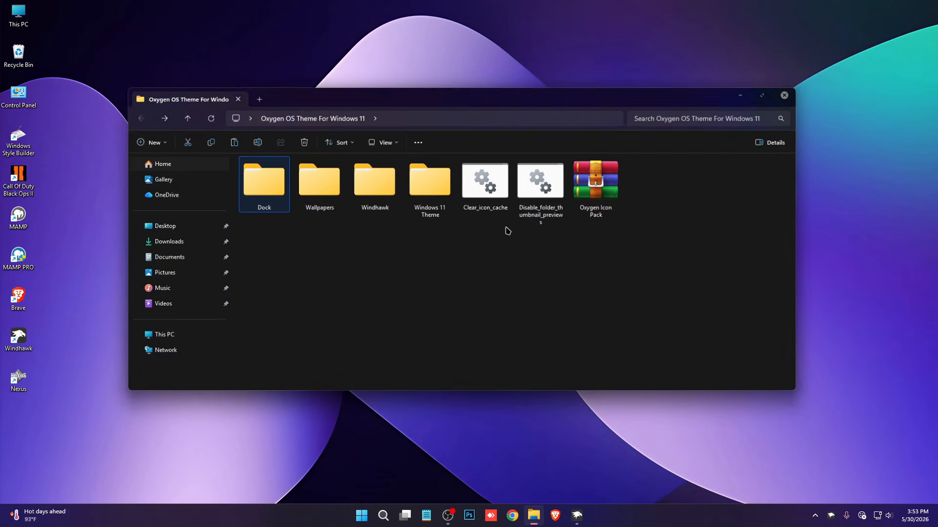
{"action": "left_click", "coordinate": [301, 222]}
{"action": "double_click", "coordinate": [266, 199]}
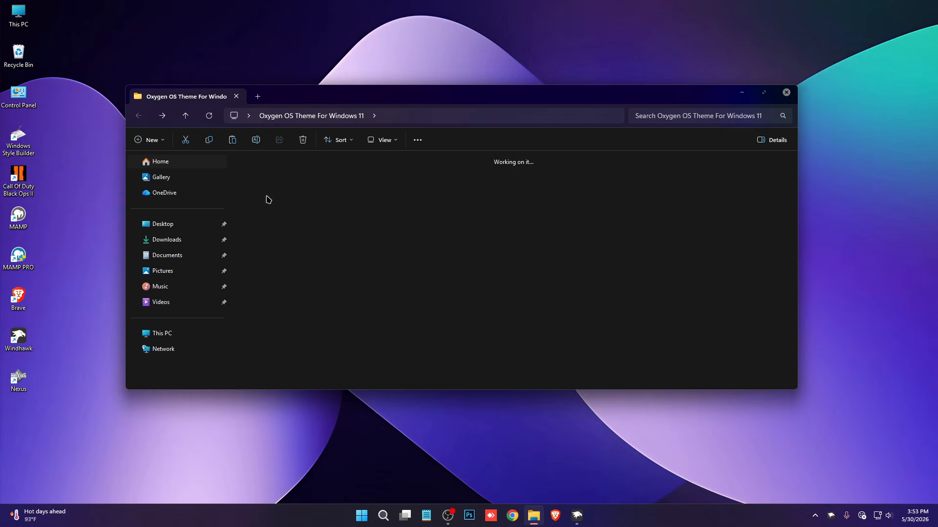
{"action": "double_click", "coordinate": [265, 189]}
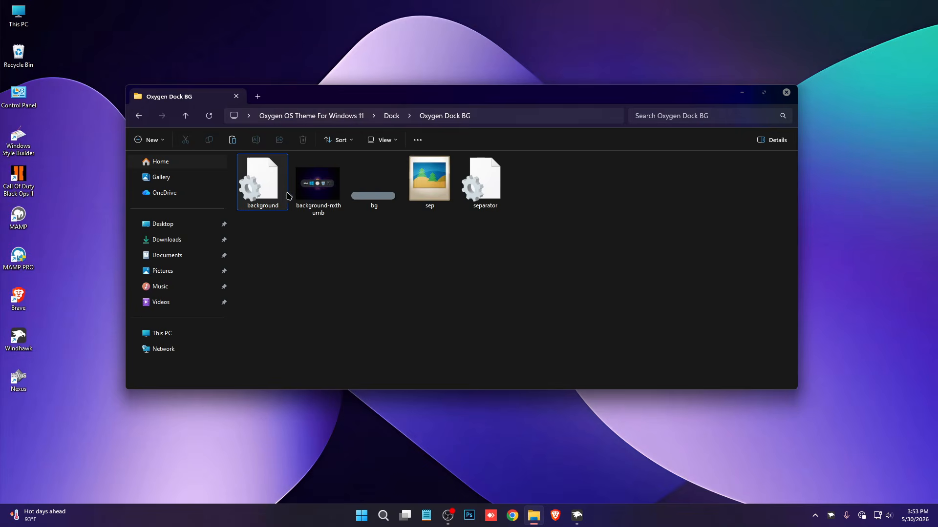
{"action": "key", "text": "alt+Left"}
{"action": "right_click", "coordinate": [261, 185]}
{"action": "right_click", "coordinate": [256, 181]}
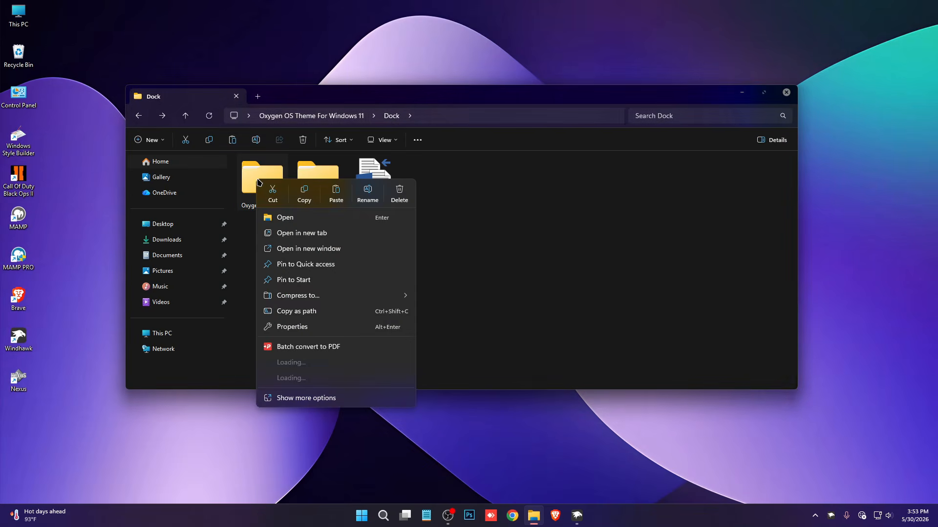
{"action": "left_click", "coordinate": [303, 197]}
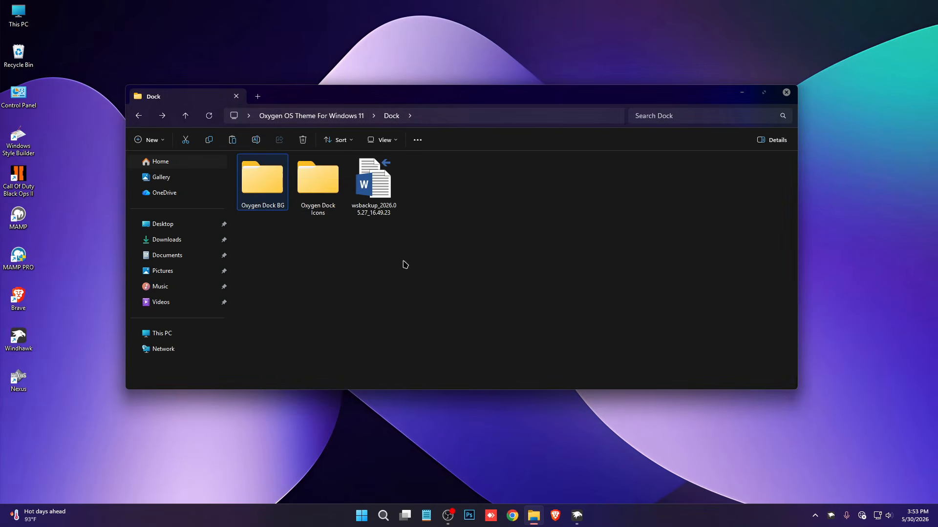
- Paste the Oxygen Dock BG folder into the Backgrounds folder of Winstep's NeXuS data folder, reached through Documents, and close File Explorer
{"action": "left_click", "coordinate": [171, 255]}
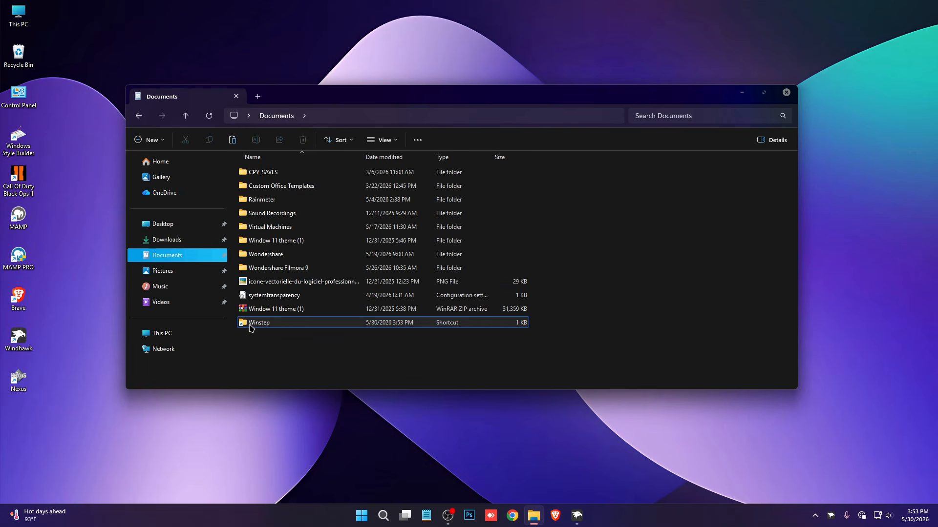
{"action": "double_click", "coordinate": [251, 325]}
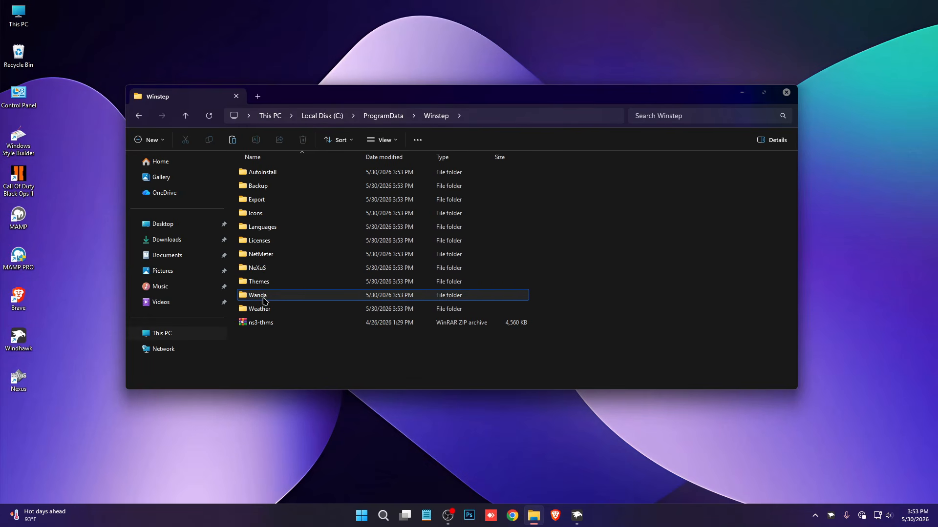
{"action": "left_click", "coordinate": [259, 269]}
{"action": "double_click", "coordinate": [259, 269]}
{"action": "double_click", "coordinate": [275, 174]}
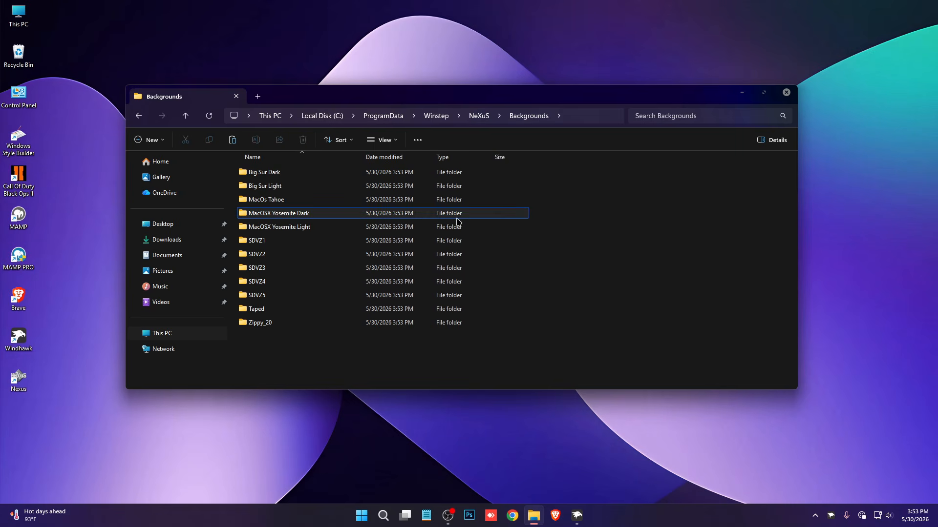
{"action": "right_click", "coordinate": [478, 222]}
{"action": "left_click", "coordinate": [487, 234]}
{"action": "key", "text": "alt+Left"}
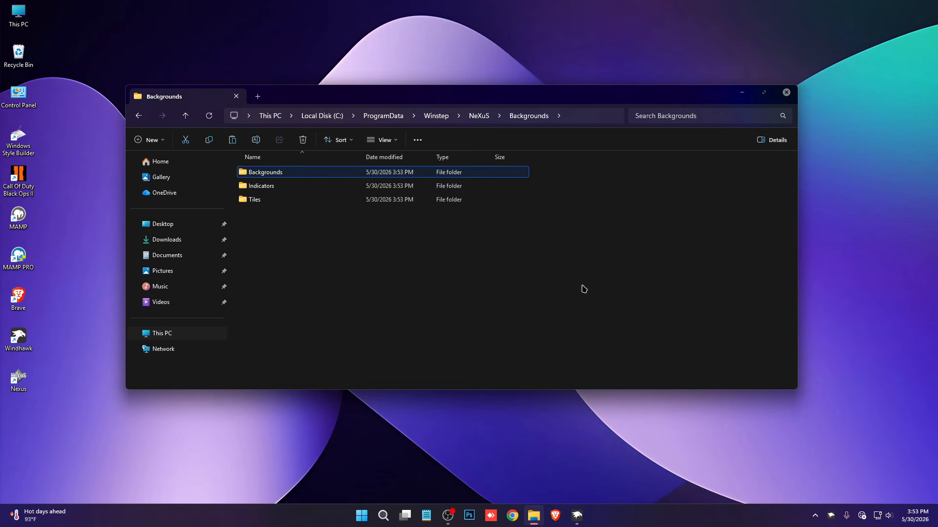
{"action": "left_click", "coordinate": [786, 92]}
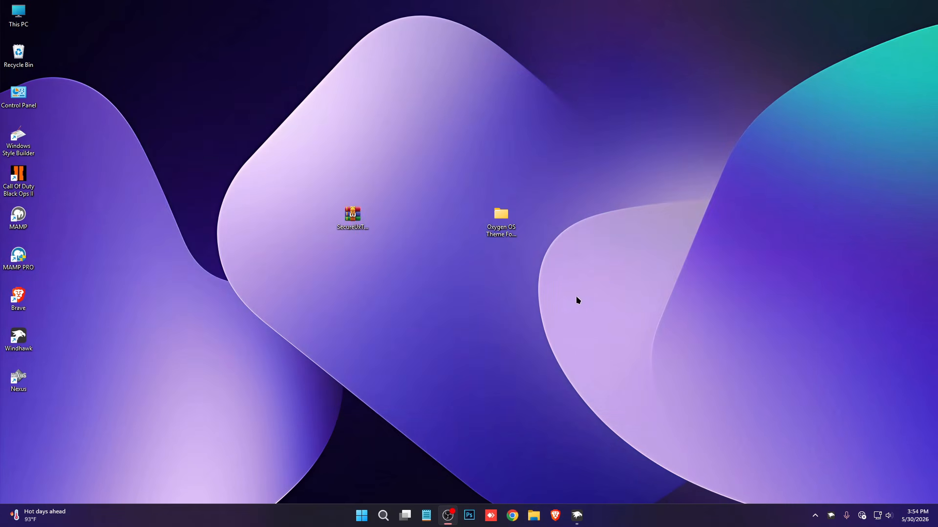
- Copy the Oxygen Dock Icons folder from the Oxygen OS theme's Dock folder to the root of Local Disk (C:) and close File Explorer
{"action": "double_click", "coordinate": [505, 225]}
{"action": "double_click", "coordinate": [262, 181]}
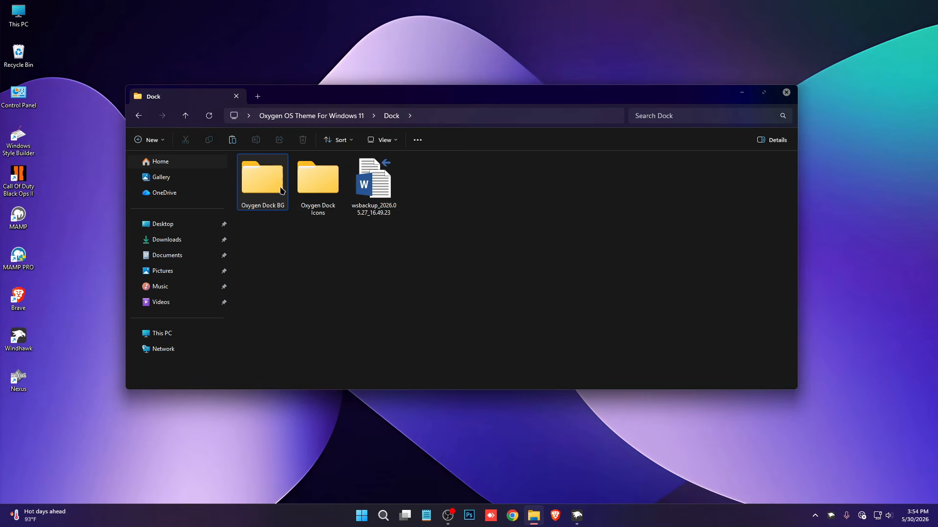
{"action": "left_click", "coordinate": [322, 186]}
{"action": "left_click", "coordinate": [367, 200]}
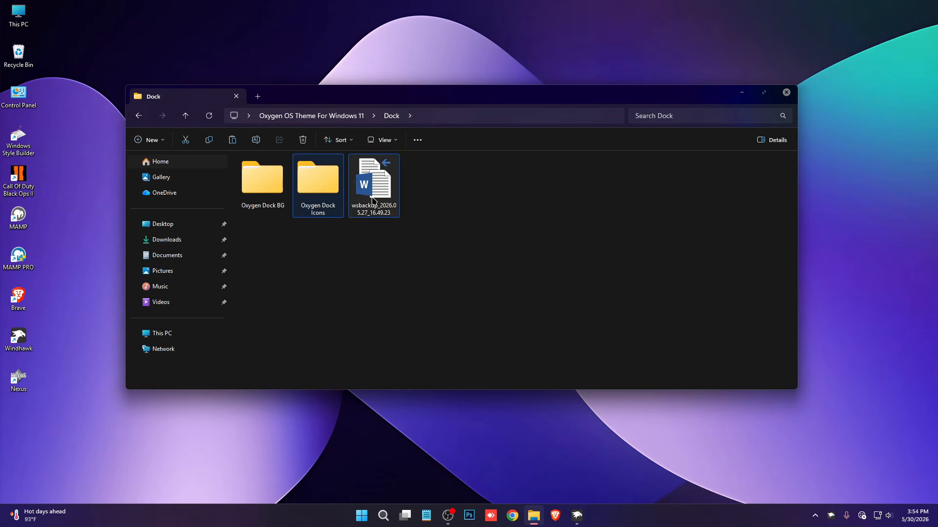
{"action": "left_click", "coordinate": [195, 333]}
{"action": "double_click", "coordinate": [300, 188]}
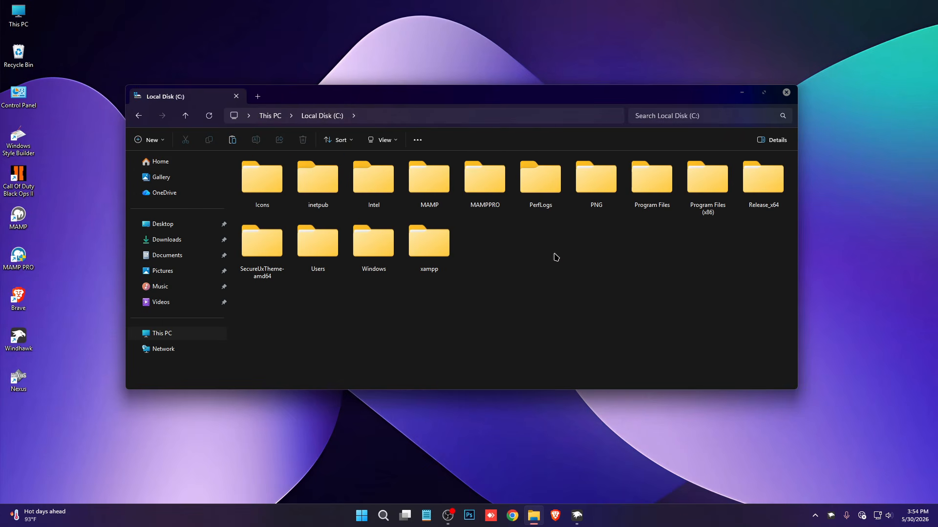
{"action": "right_click", "coordinate": [554, 254]}
{"action": "left_click", "coordinate": [570, 268]}
{"action": "left_click", "coordinate": [643, 236]}
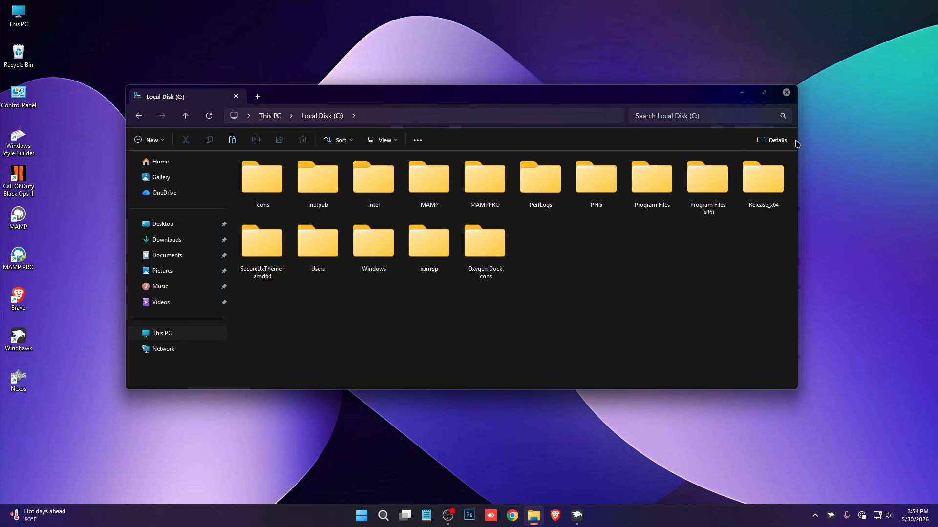
{"action": "left_click", "coordinate": [786, 93]}
- Launch the Nexus dock and bring up the advanced settings in its preferences
{"action": "double_click", "coordinate": [20, 381]}
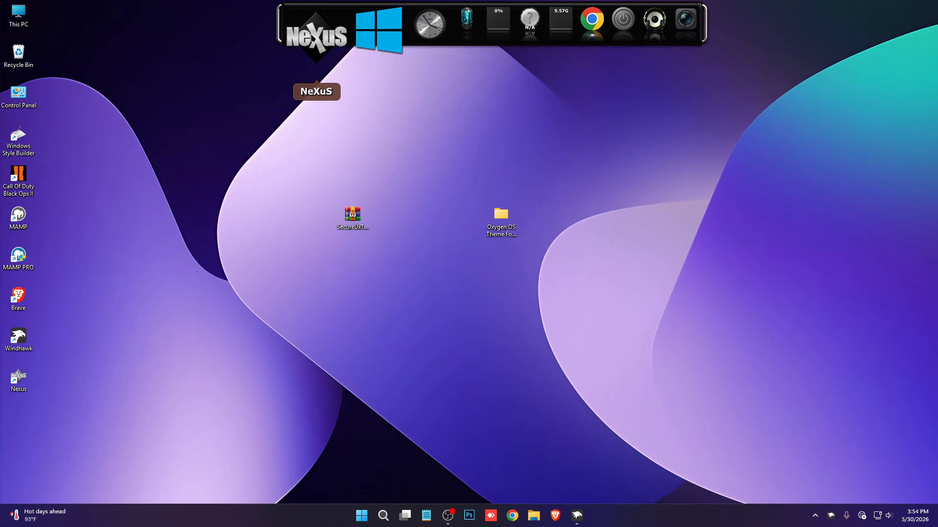
{"action": "left_click", "coordinate": [312, 38]}
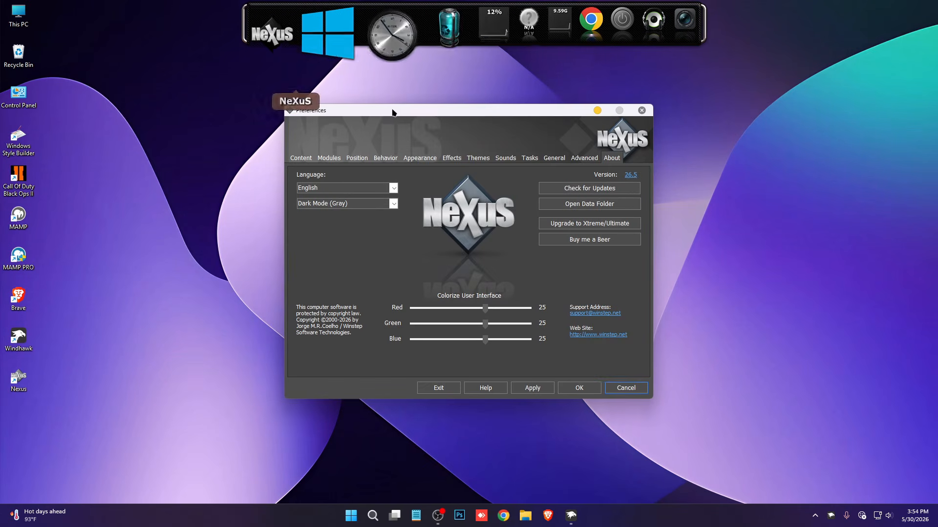
{"action": "left_click", "coordinate": [585, 158]}
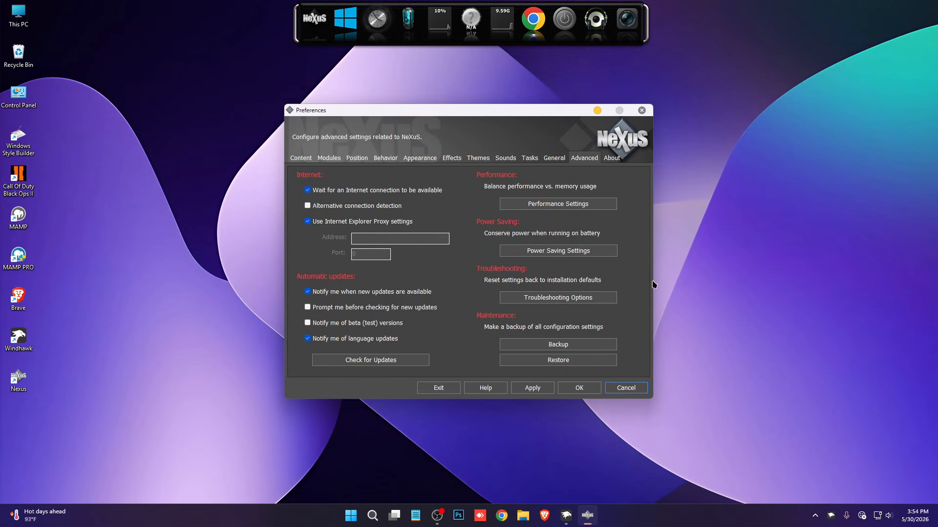
- Restore the Nexus configuration from wsbackup_2026.05.27_16.49.23 in the Oxygen OS theme's Dock folder on the desktop, and apply it
{"action": "left_click", "coordinate": [558, 360]}
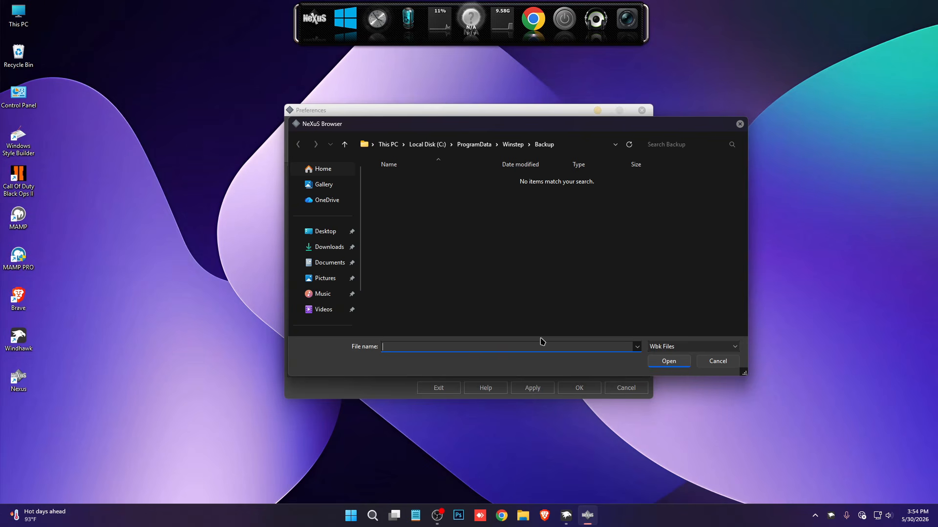
{"action": "left_click", "coordinate": [334, 232]}
{"action": "double_click", "coordinate": [493, 224]}
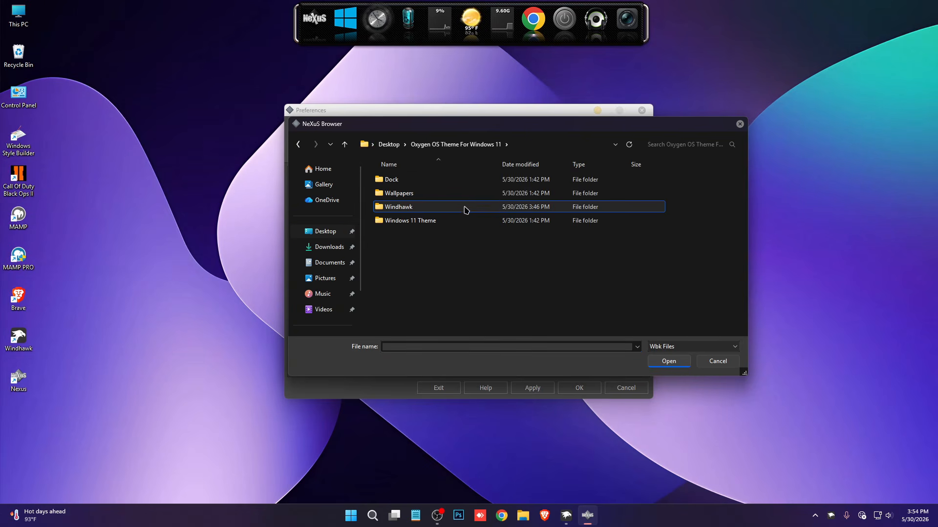
{"action": "double_click", "coordinate": [398, 182]}
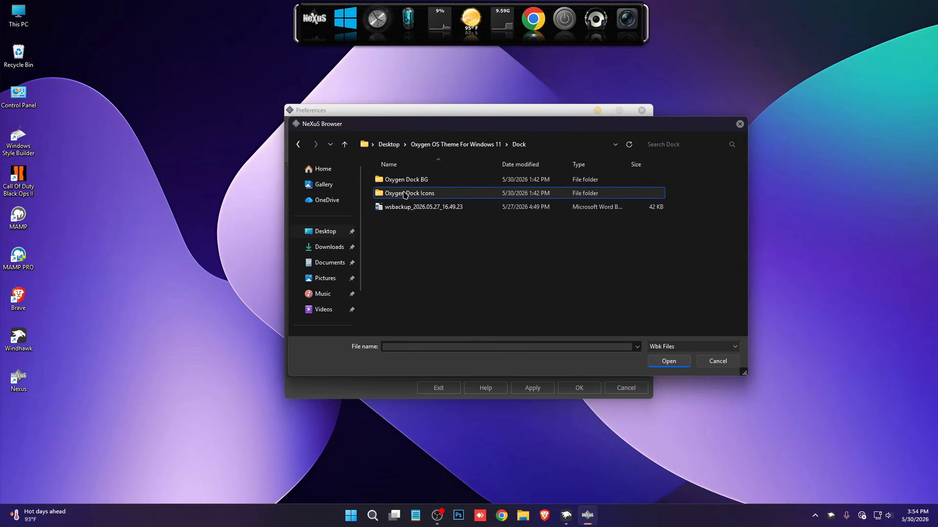
{"action": "double_click", "coordinate": [435, 208]}
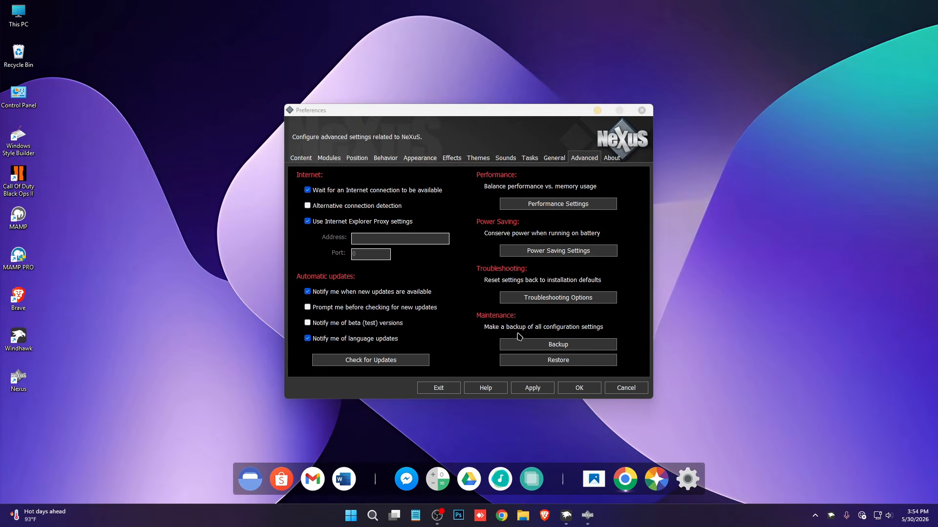
{"action": "left_click", "coordinate": [534, 388]}
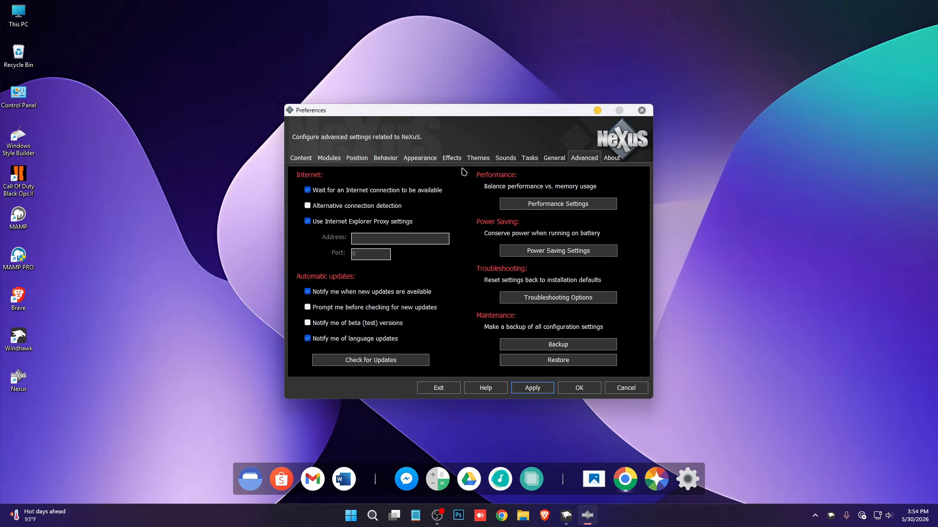
- Apply the Oxygen Background theme to the Nexus dock and close the preferences
{"action": "left_click", "coordinate": [479, 158]}
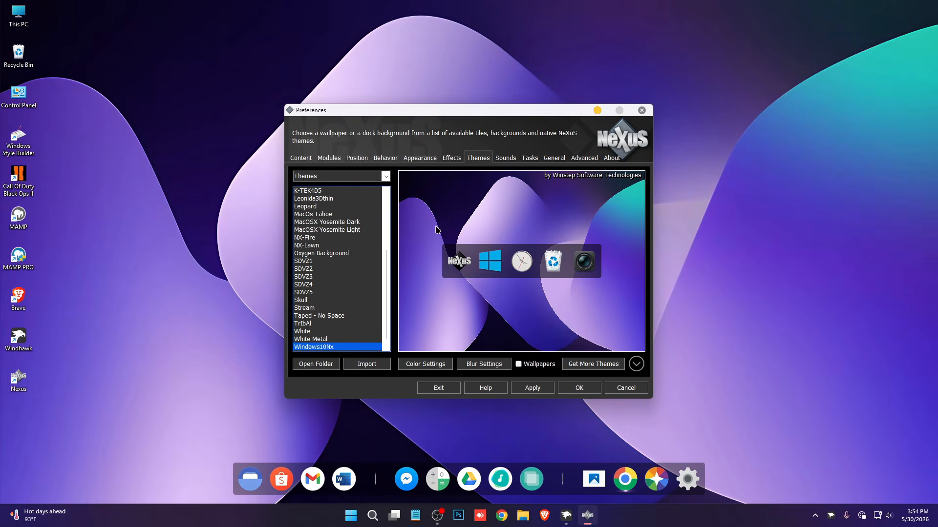
{"action": "left_click", "coordinate": [334, 254]}
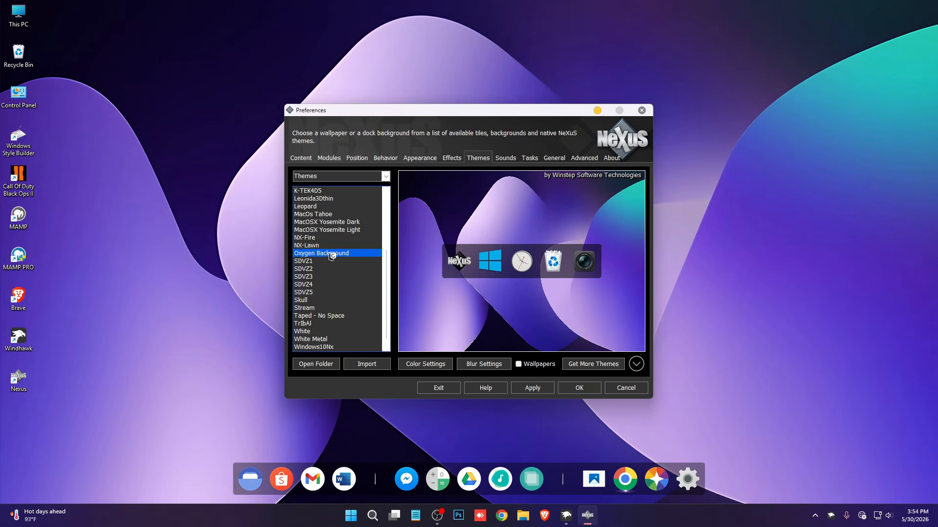
{"action": "left_click", "coordinate": [536, 390]}
{"action": "left_click", "coordinate": [570, 389]}
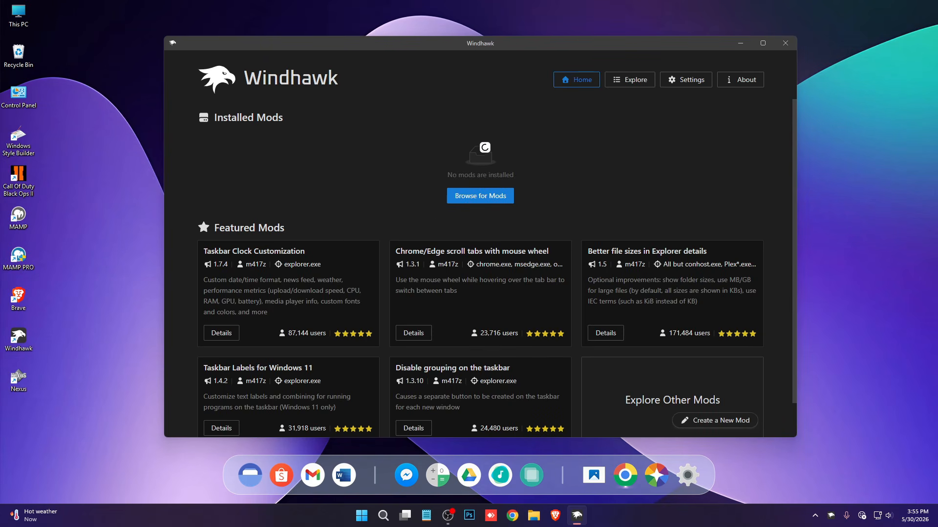
- Search Windhawk's mods for "Res", install the Resource Redirect mod accepting the risk, and minimize Windhawk
{"action": "left_click", "coordinate": [487, 198]}
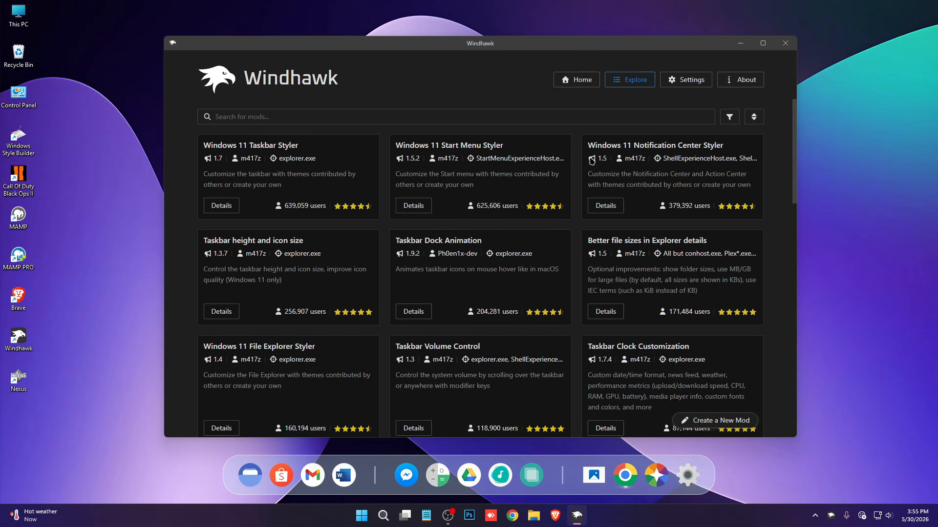
{"action": "left_click", "coordinate": [358, 117]}
{"action": "type", "text": "R"}
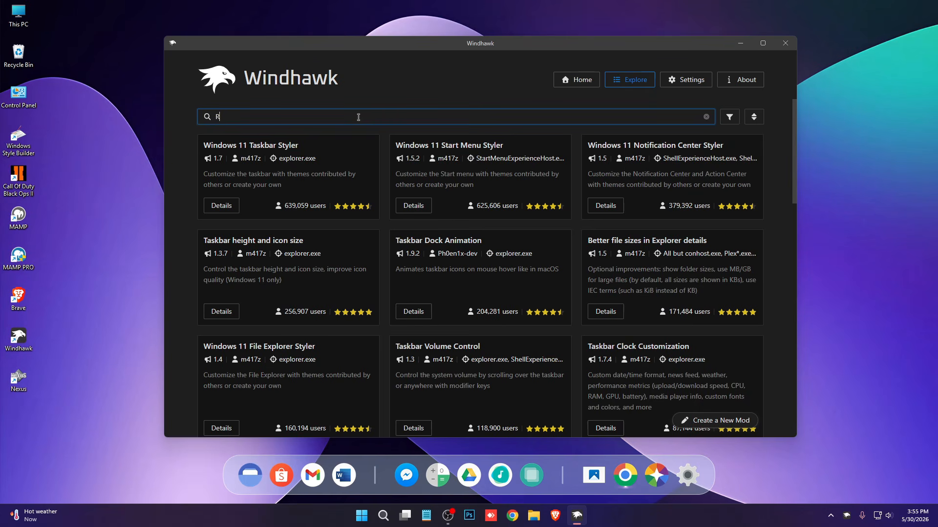
{"action": "type", "text": "es"}
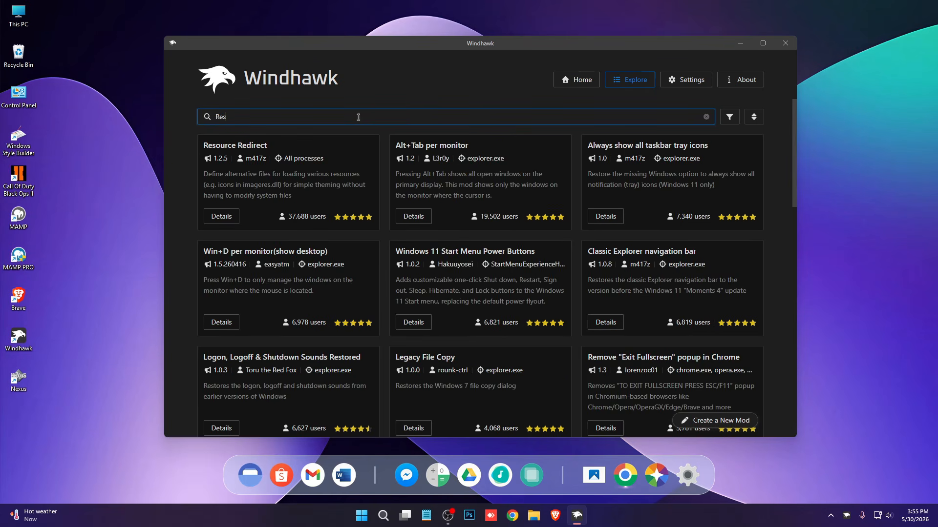
{"action": "left_click", "coordinate": [221, 216]}
{"action": "left_click", "coordinate": [243, 162]}
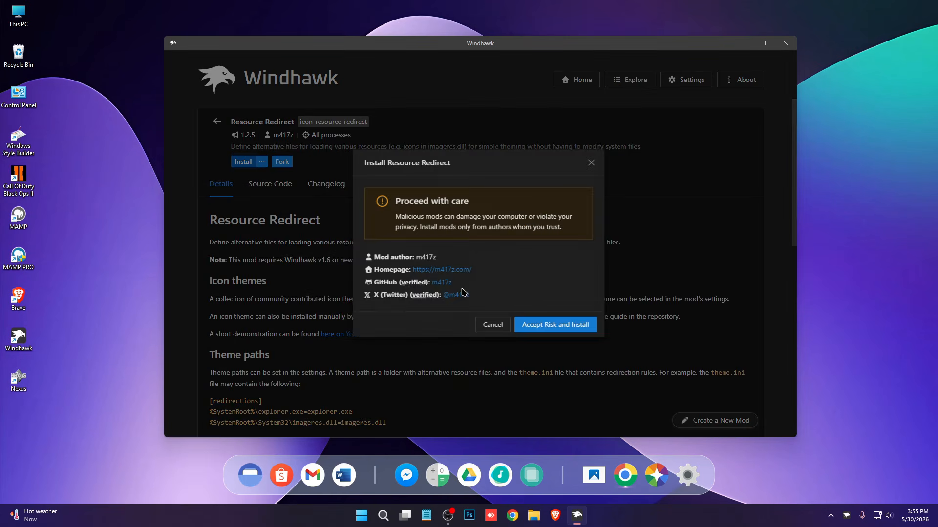
{"action": "left_click", "coordinate": [555, 325]}
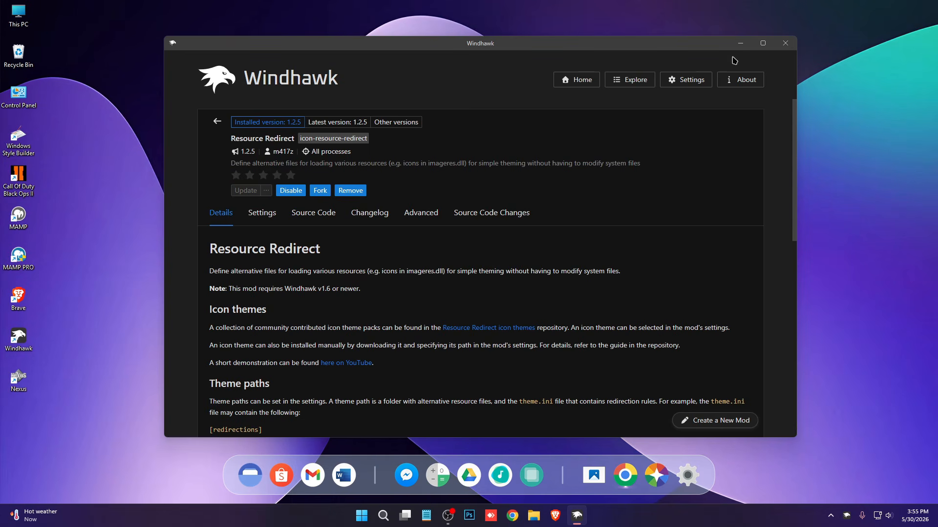
{"action": "left_click", "coordinate": [740, 43]}
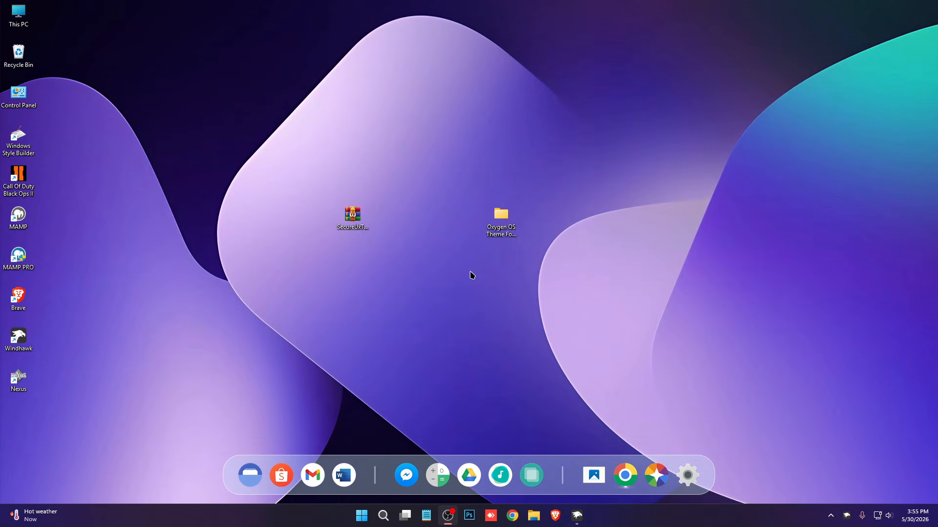
- Extract the Oxygen Icon Pack archive with WinRAR into its own subfolder of the Oxygen OS theme folder
{"action": "double_click", "coordinate": [500, 226]}
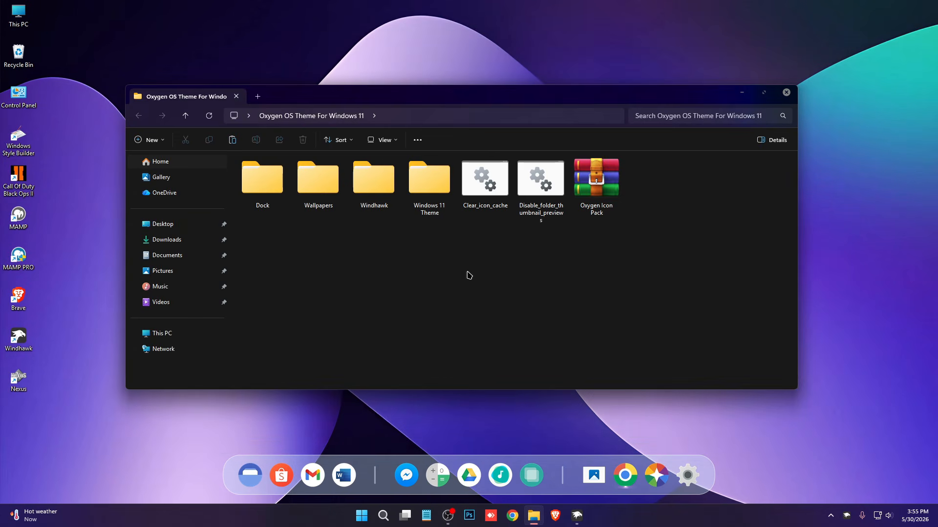
{"action": "right_click", "coordinate": [602, 197]}
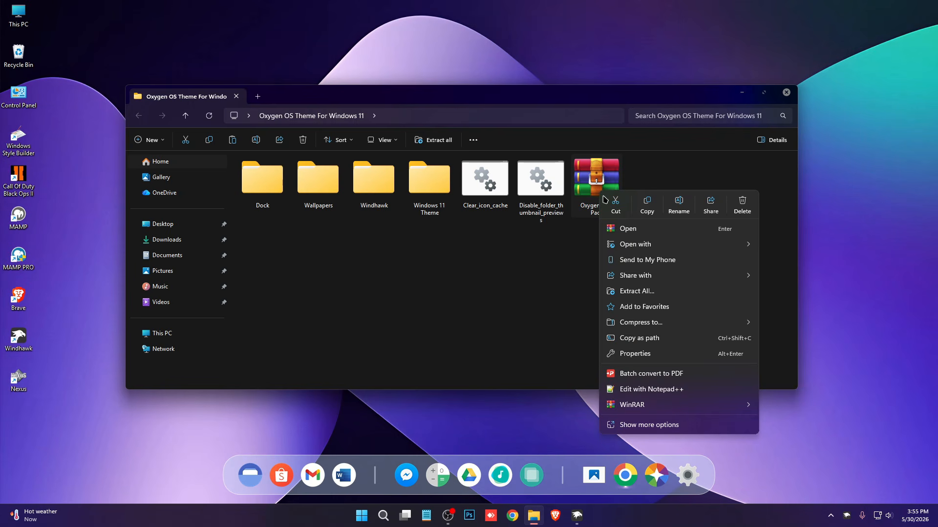
{"action": "mouse_move", "coordinate": [632, 405]}
{"action": "left_click", "coordinate": [778, 423]}
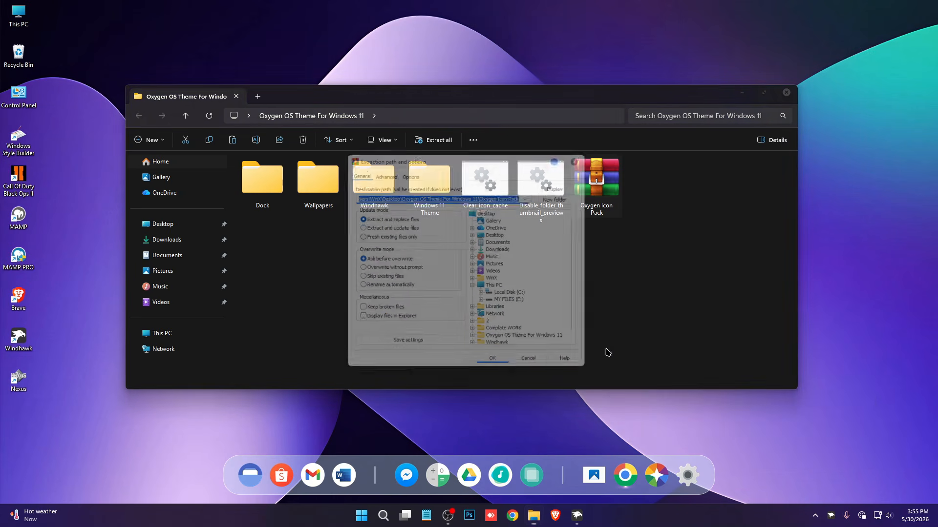
{"action": "left_click", "coordinate": [497, 369]}
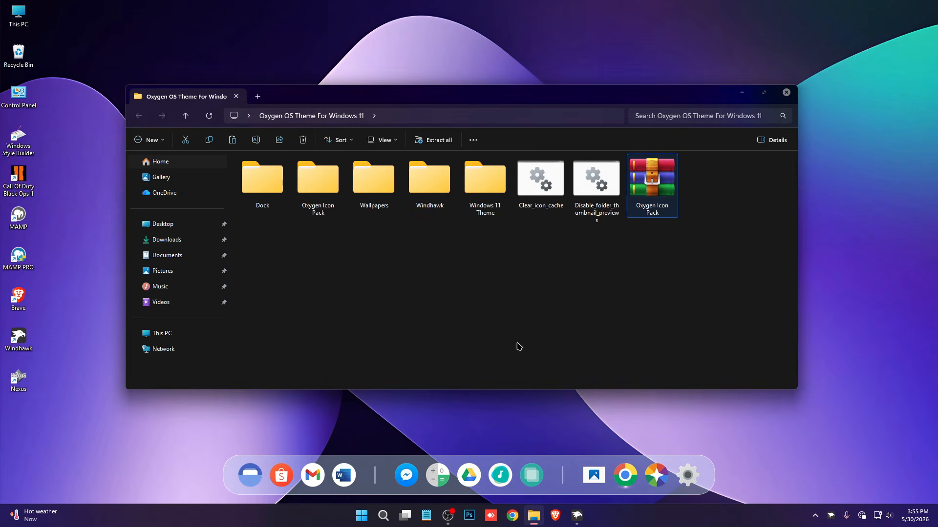
- Copy the Oxygen Icon Pack folder from inside the extracted Oxygen Icon Pack folder to the root of Local Disk (C:)
{"action": "double_click", "coordinate": [314, 194]}
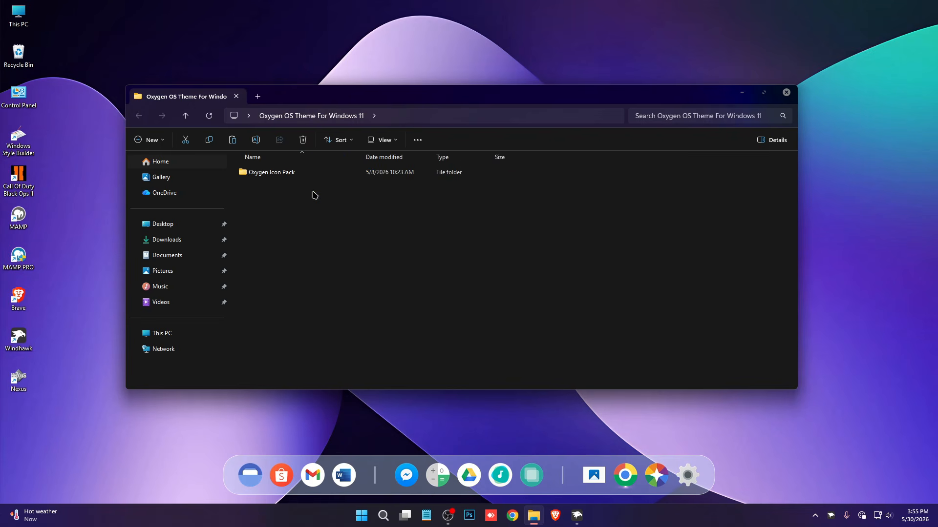
{"action": "double_click", "coordinate": [274, 172]}
{"action": "key", "text": "alt+Left"}
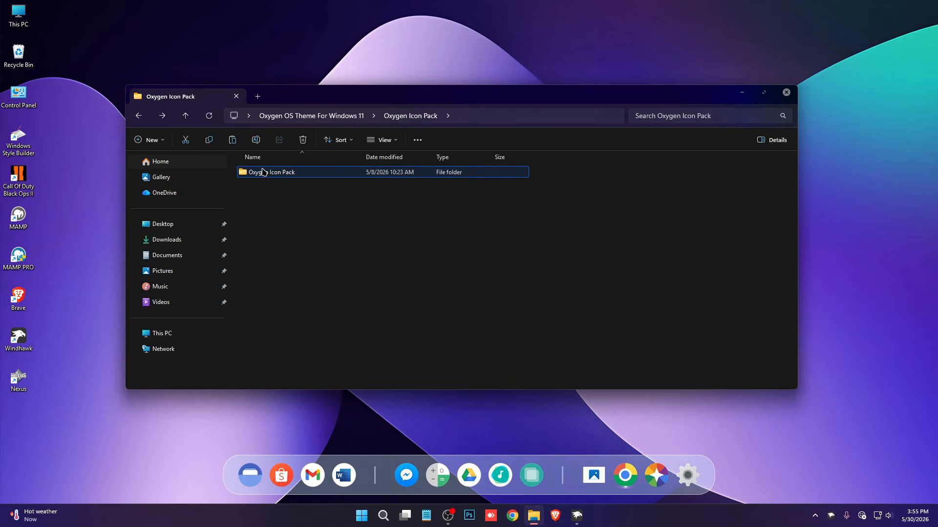
{"action": "right_click", "coordinate": [262, 174]}
{"action": "left_click", "coordinate": [309, 189]}
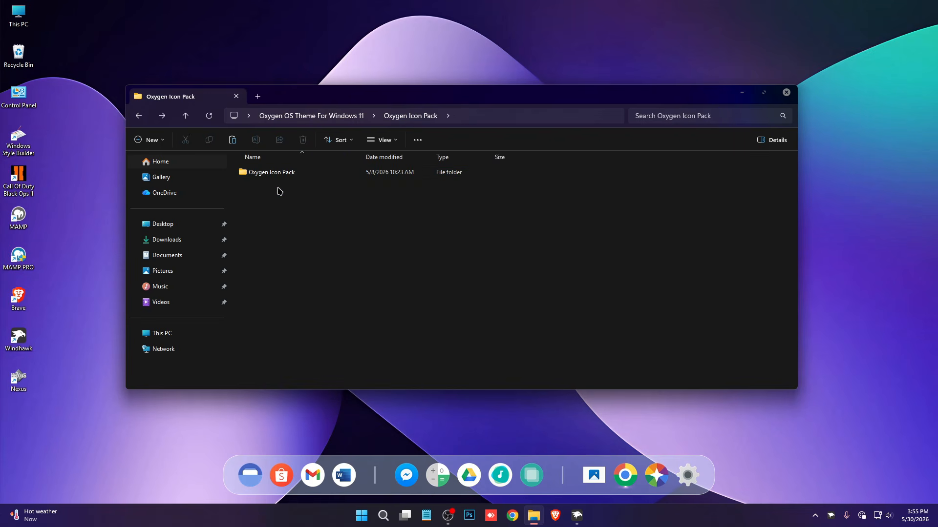
{"action": "right_click", "coordinate": [271, 174]}
{"action": "left_click", "coordinate": [317, 190]}
{"action": "left_click", "coordinate": [198, 331]}
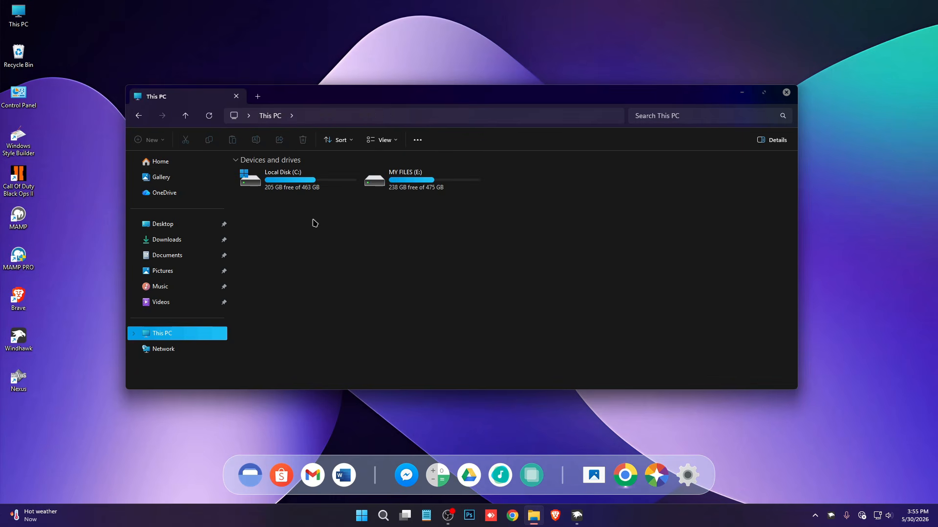
{"action": "double_click", "coordinate": [283, 180]}
{"action": "right_click", "coordinate": [576, 251]}
{"action": "left_click", "coordinate": [588, 280]}
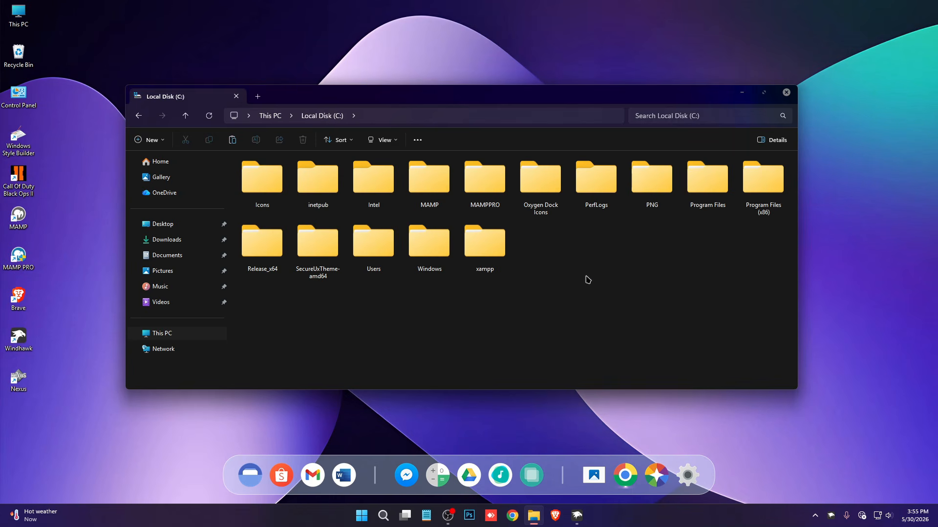
- Copy the path of the Oxygen Icon Pack folder on Local Disk (C:) and minimize the Explorer window
{"action": "right_click", "coordinate": [545, 251]}
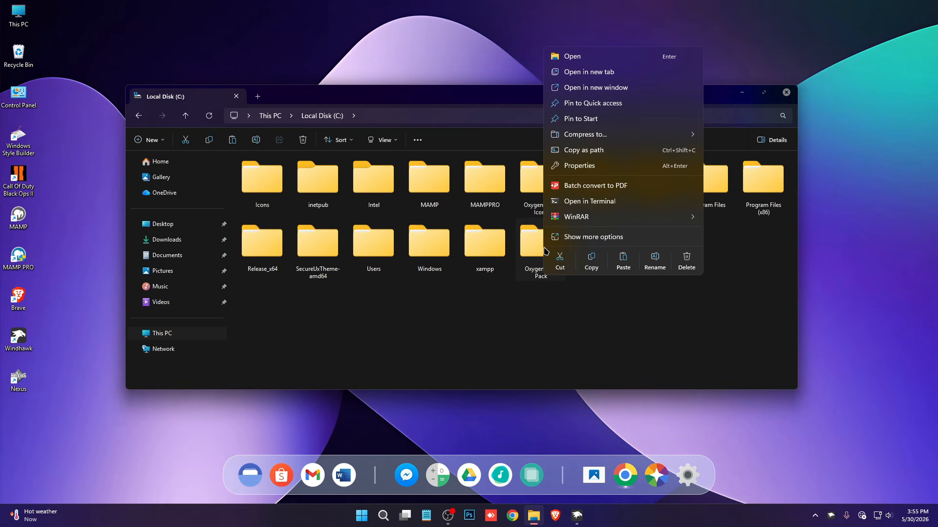
{"action": "left_click", "coordinate": [594, 152]}
{"action": "left_click", "coordinate": [741, 93]}
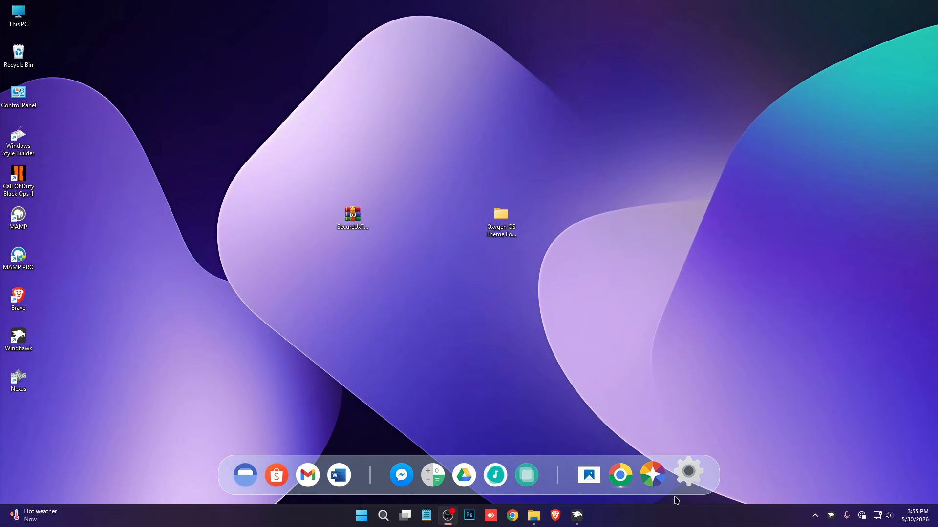
- In Windhawk, set the Resource Redirect mod's theme path to C:\Oxygen Icon Pack without quotation marks and save the settings
{"action": "left_click", "coordinate": [576, 516]}
{"action": "left_click", "coordinate": [262, 213]}
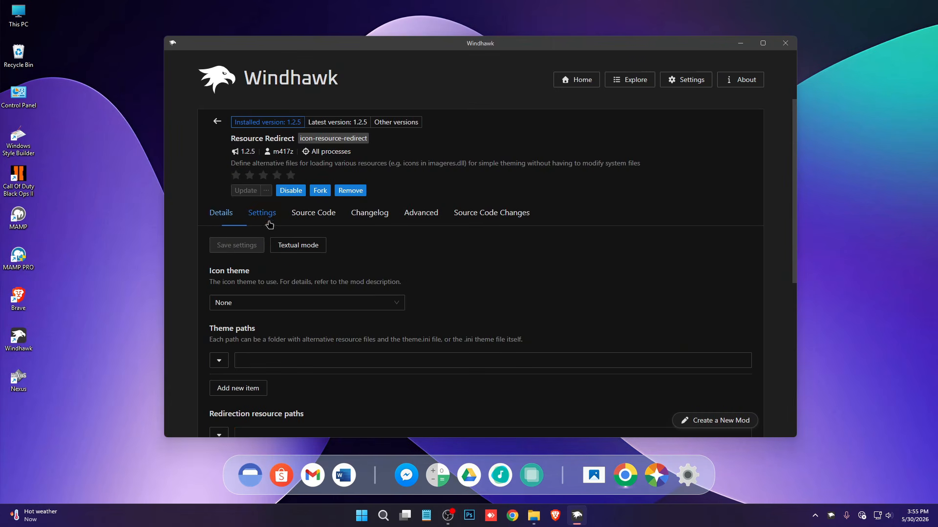
{"action": "scroll", "coordinate": [276, 297], "scroll_direction": "down", "scroll_amount": 1}
{"action": "left_click", "coordinate": [279, 311]}
{"action": "key", "text": "ctrl+v"}
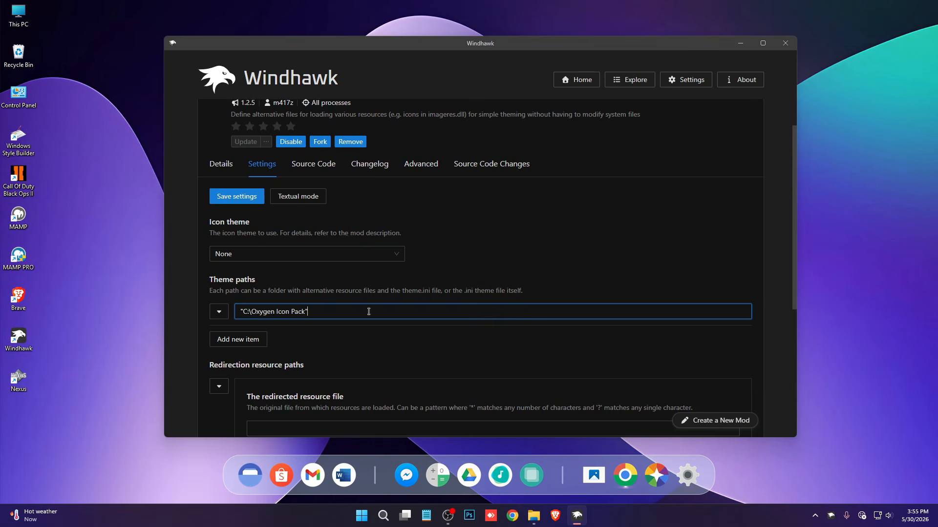
{"action": "left_click", "coordinate": [245, 311]}
{"action": "key", "text": "BackSpace"}
{"action": "left_click", "coordinate": [234, 198]}
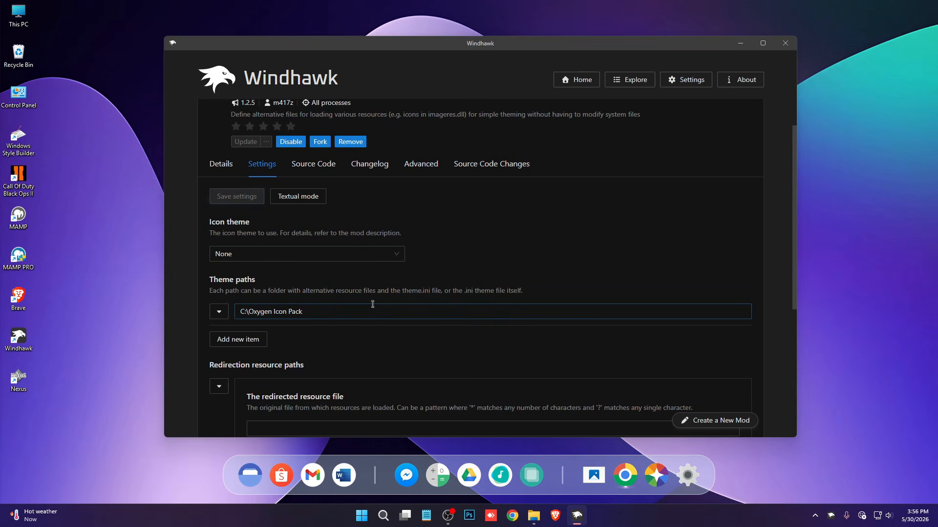
- Examine the drive icons in This PC and the folder icons on Local Disk (C:), and close the window
{"action": "double_click", "coordinate": [19, 15]}
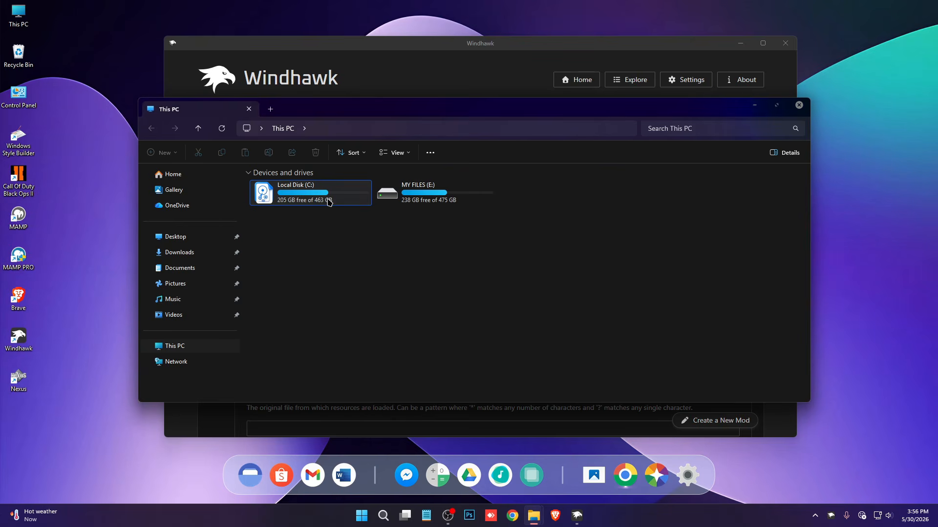
{"action": "double_click", "coordinate": [327, 205]}
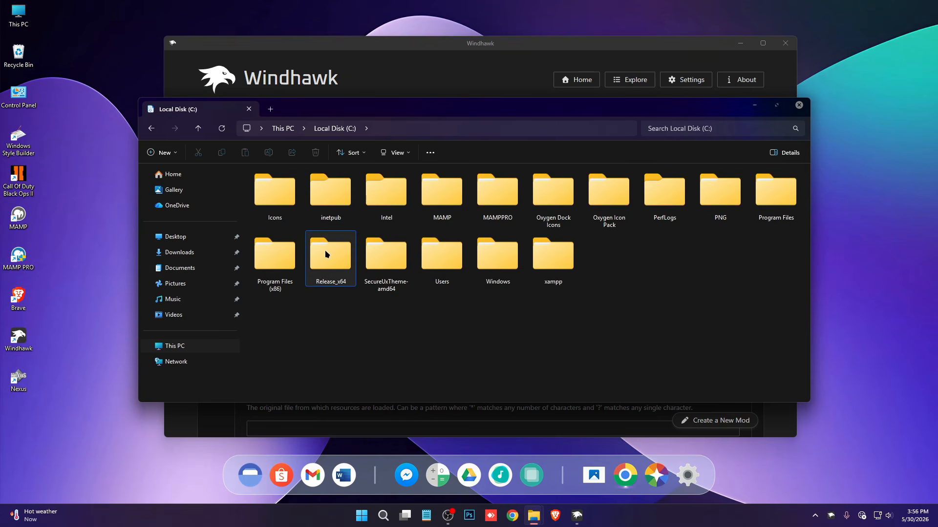
{"action": "key", "text": "alt+Left"}
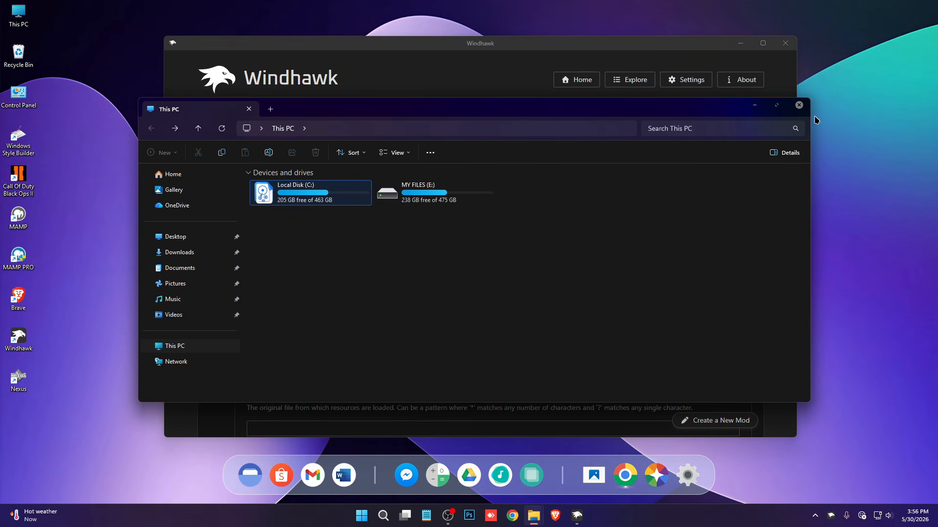
{"action": "left_click", "coordinate": [799, 105]}
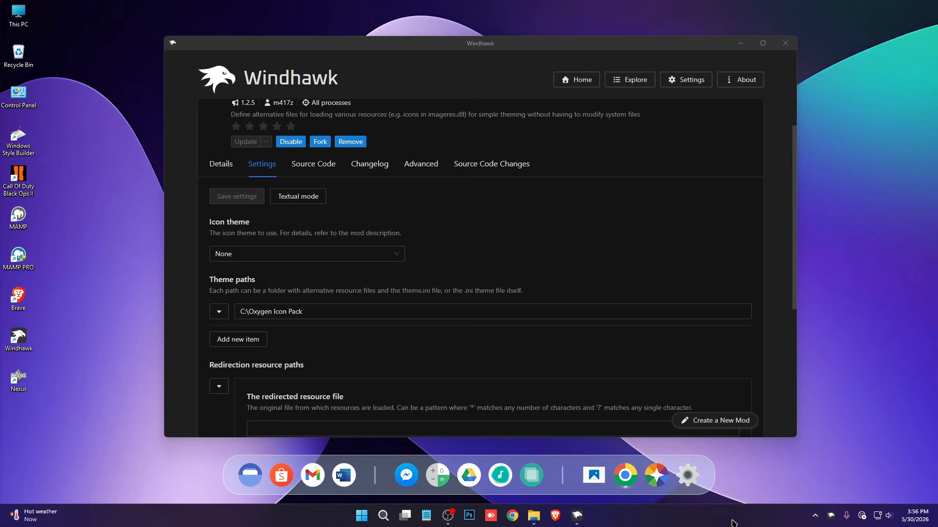
- Find Windows Explorer in Task Manager by searching "expl" and restart it
{"action": "right_click", "coordinate": [731, 516]}
{"action": "left_click", "coordinate": [762, 479]}
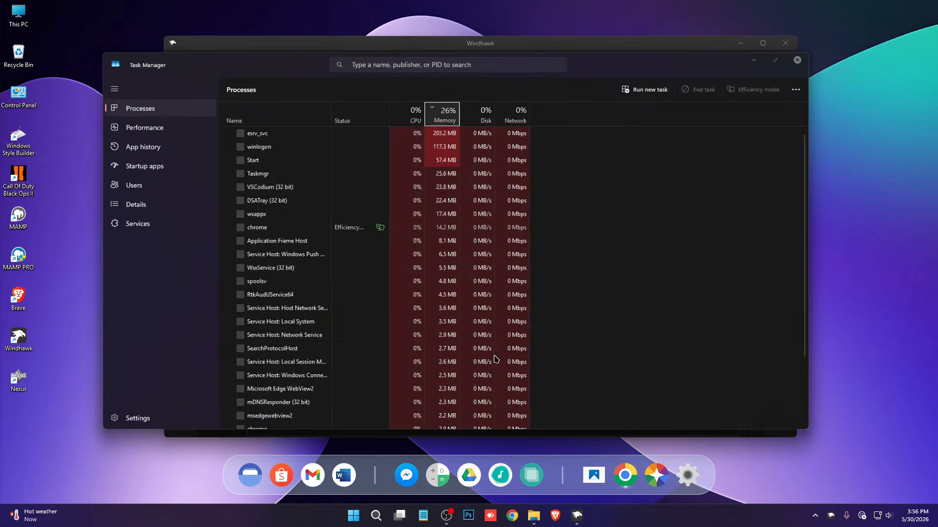
{"action": "left_click", "coordinate": [429, 65]}
{"action": "type", "text": "ex"}
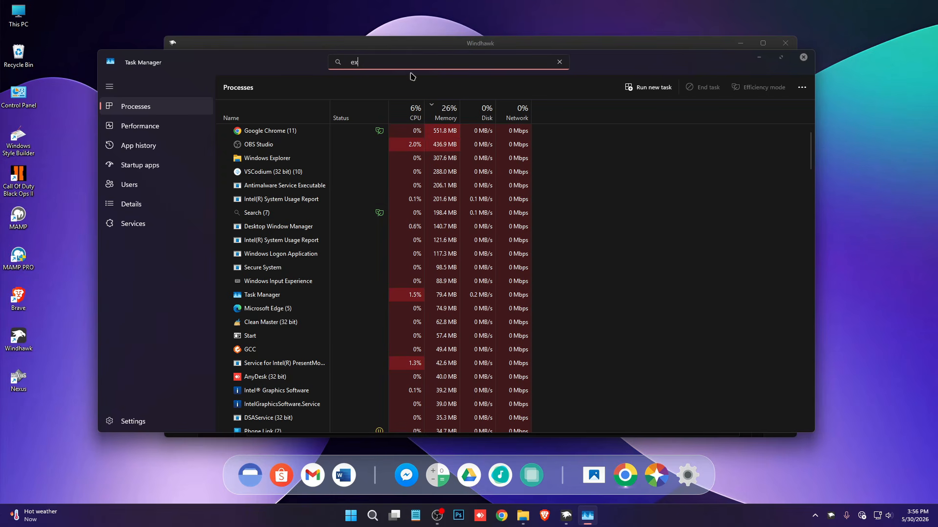
{"action": "type", "text": "pl"}
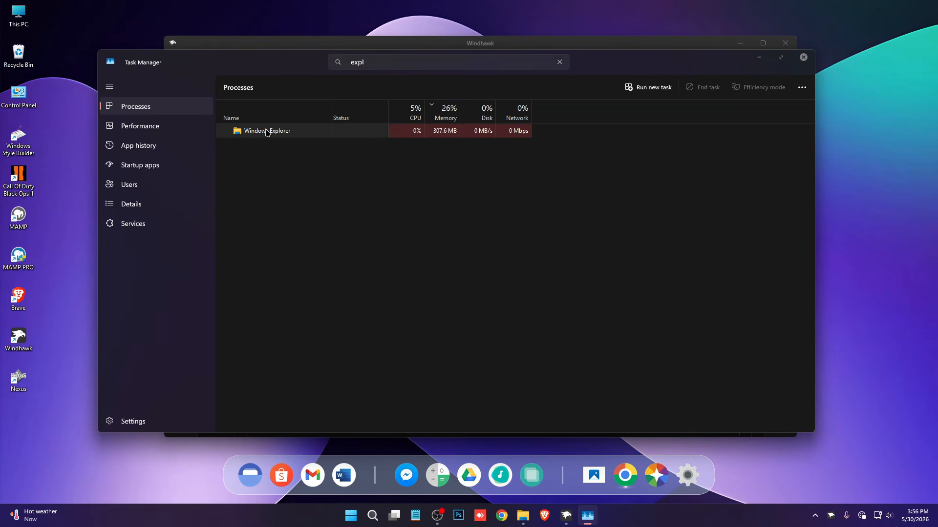
{"action": "right_click", "coordinate": [267, 132]}
{"action": "left_click", "coordinate": [292, 148]}
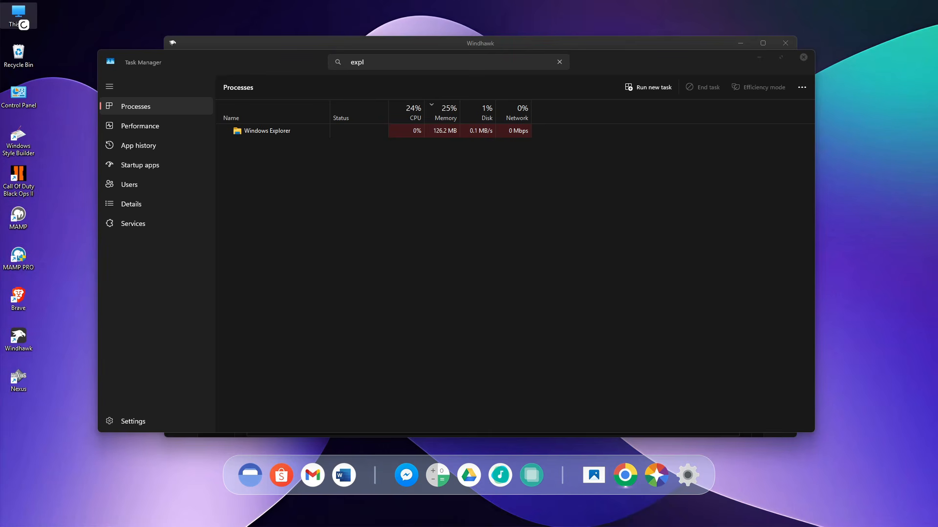
- Check the folder icons on Local Disk (C:) again and clear the open windows off the desktop
{"action": "double_click", "coordinate": [286, 187]}
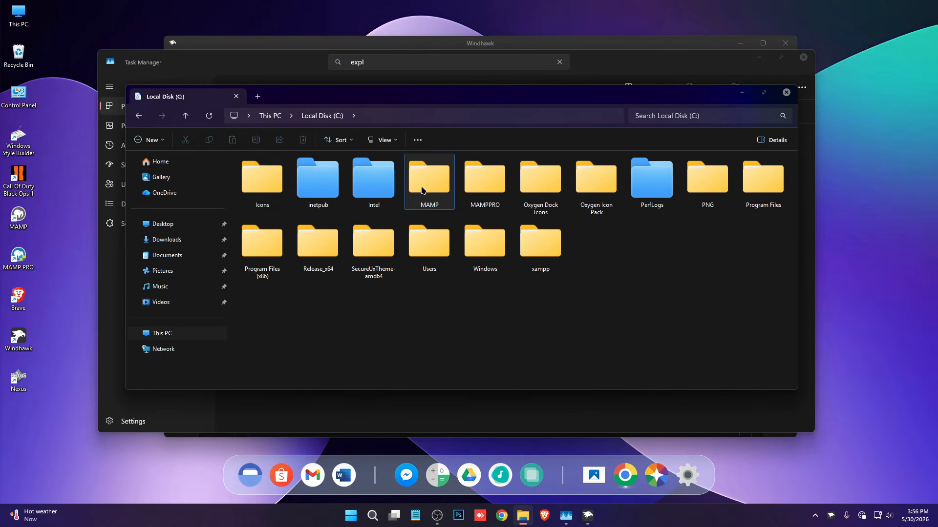
{"action": "left_click", "coordinate": [786, 92]}
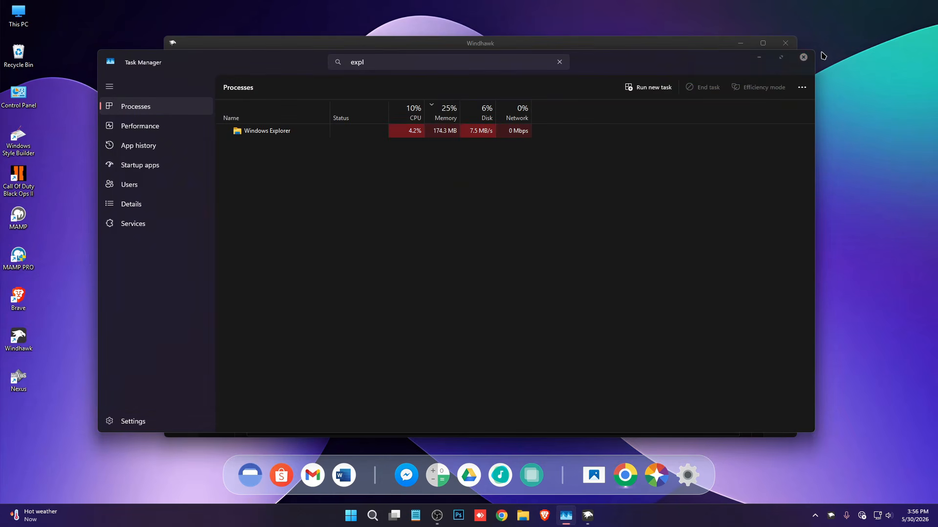
{"action": "left_click", "coordinate": [740, 43]}
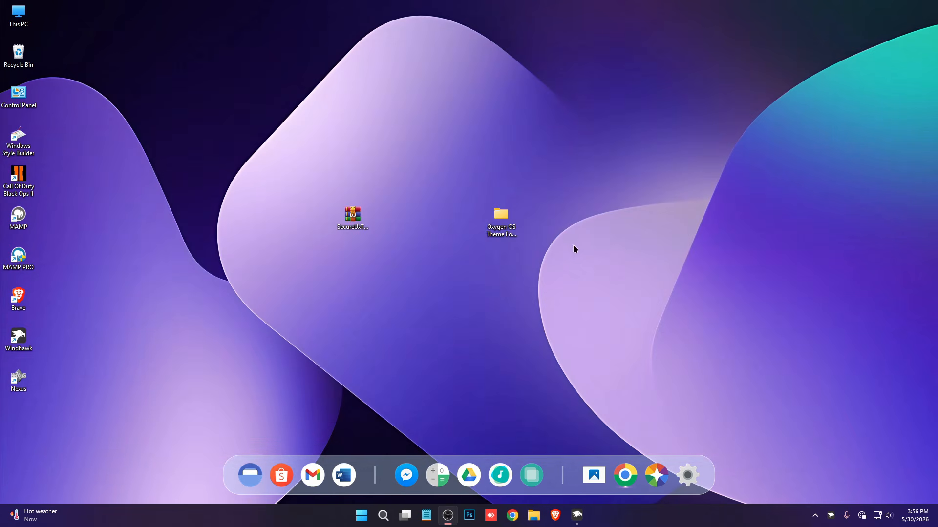
- Run Disable_folder_thumbnail_previews from the Oxygen OS theme folder as administrator, and open Local Disk (C:) to check its folder icons
{"action": "double_click", "coordinate": [509, 231]}
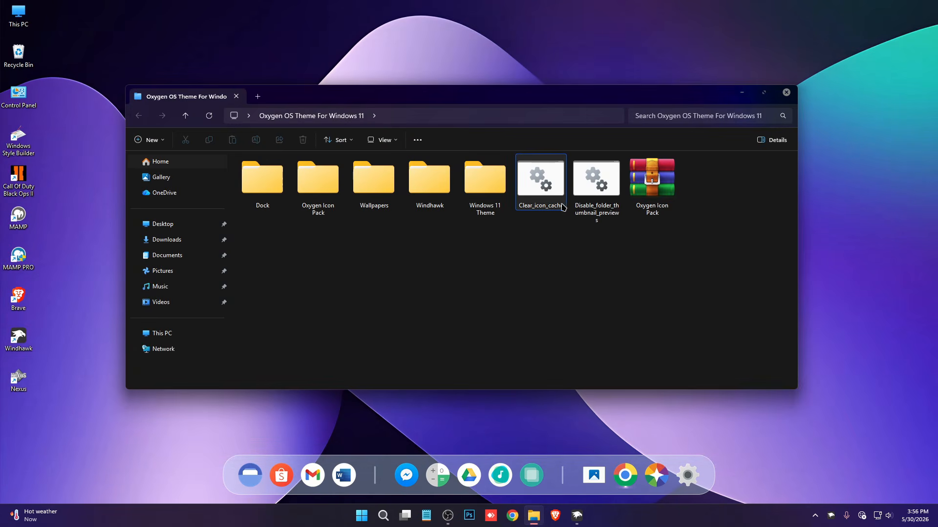
{"action": "left_click", "coordinate": [595, 189]}
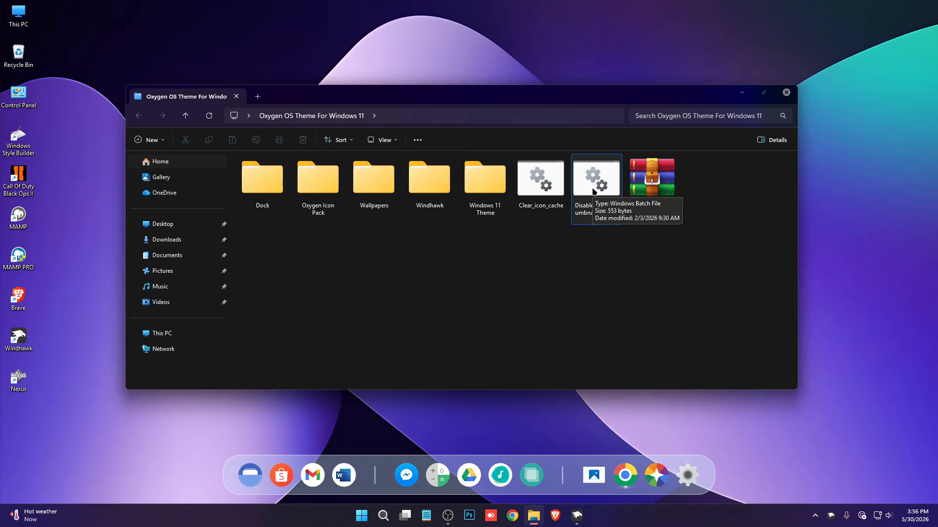
{"action": "right_click", "coordinate": [593, 191]}
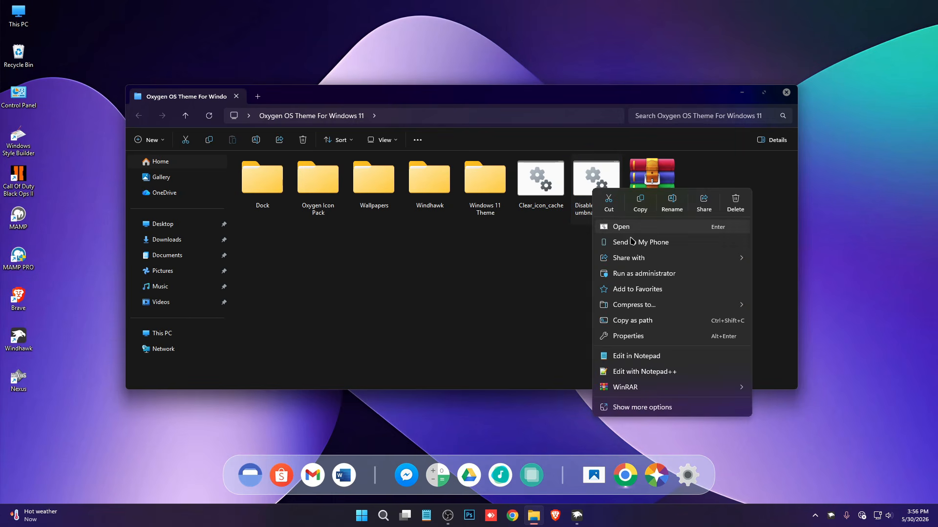
{"action": "left_click", "coordinate": [642, 275]}
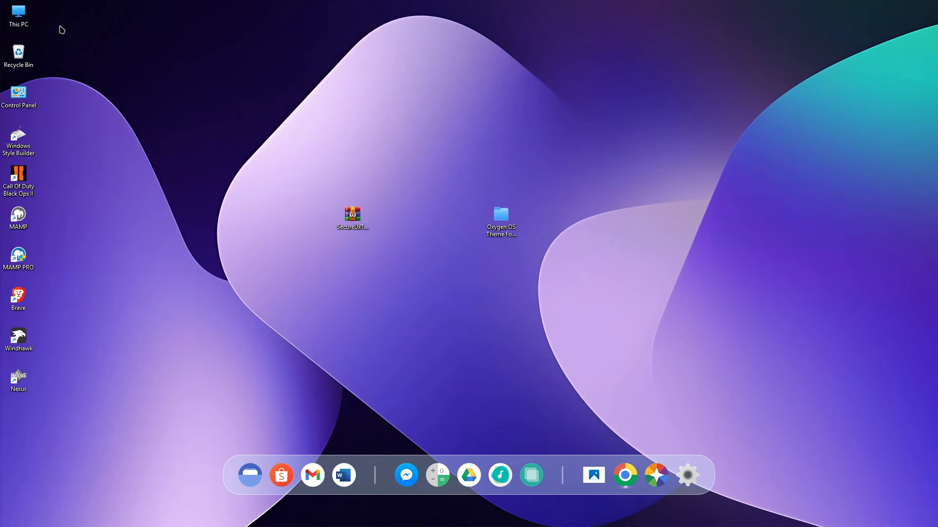
{"action": "double_click", "coordinate": [18, 14]}
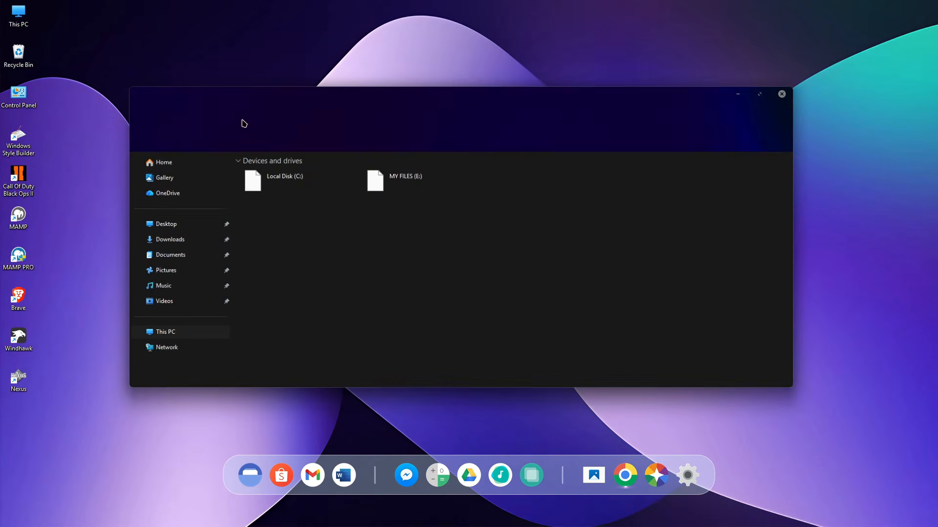
{"action": "double_click", "coordinate": [271, 179]}
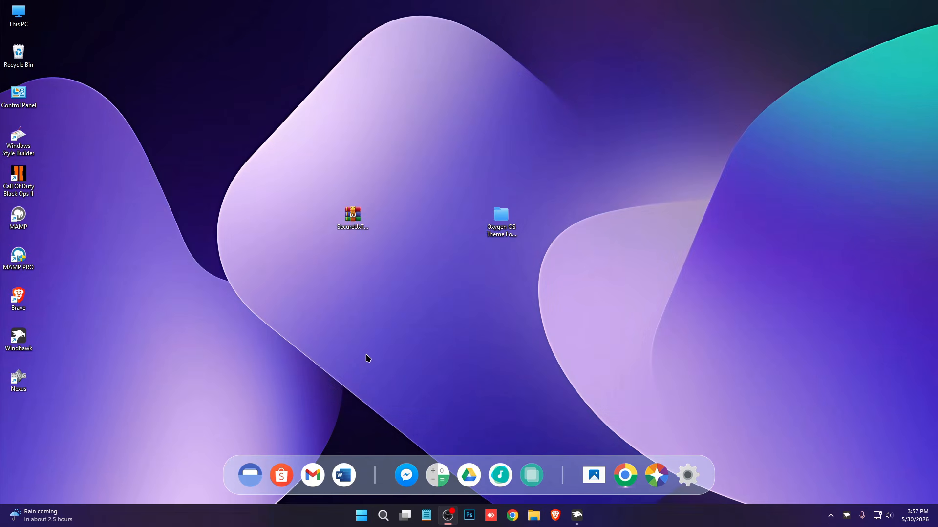
- Clear the mod search in Windhawk and install the Windows 11 File Explorer Styler mod, accepting the risk
{"action": "left_click", "coordinate": [576, 514]}
{"action": "scroll", "coordinate": [229, 172], "scroll_direction": "up", "scroll_amount": 1}
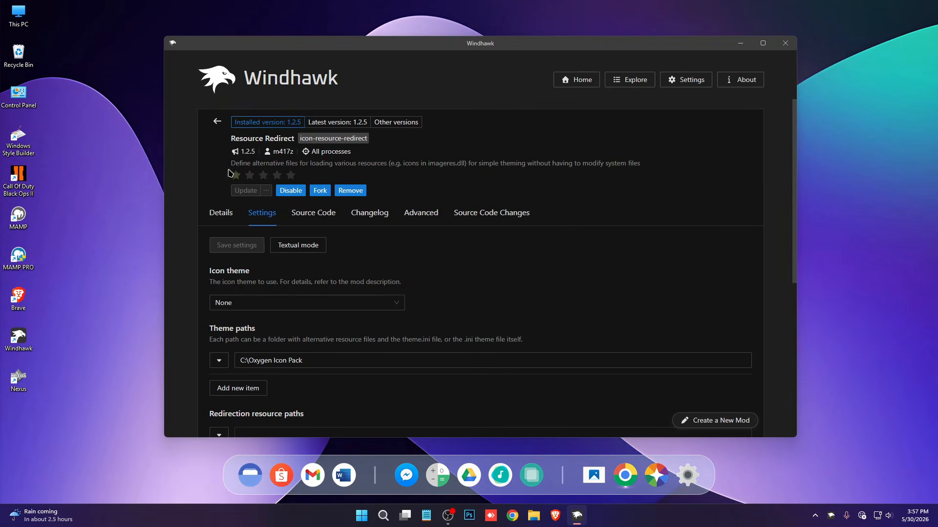
{"action": "left_click", "coordinate": [218, 123]}
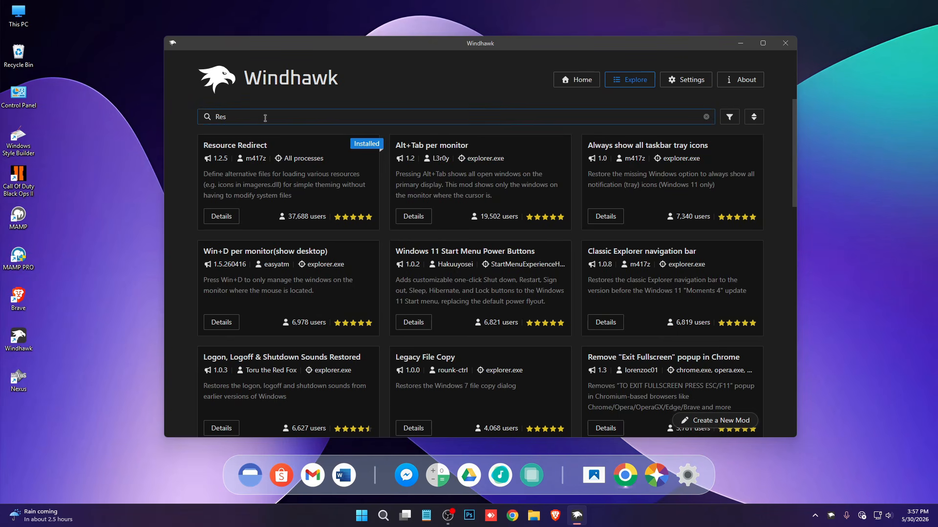
{"action": "key", "text": "BackSpace"}
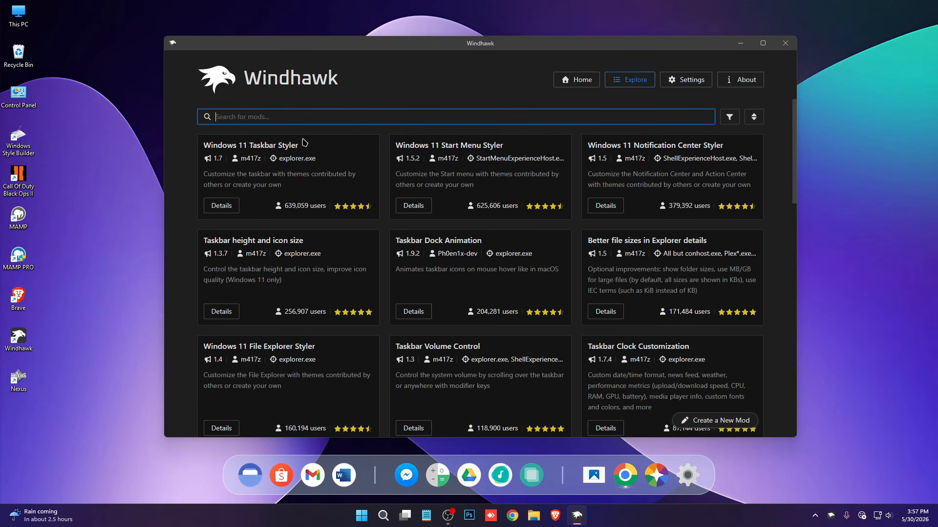
{"action": "scroll", "coordinate": [211, 264], "scroll_direction": "down", "scroll_amount": 2}
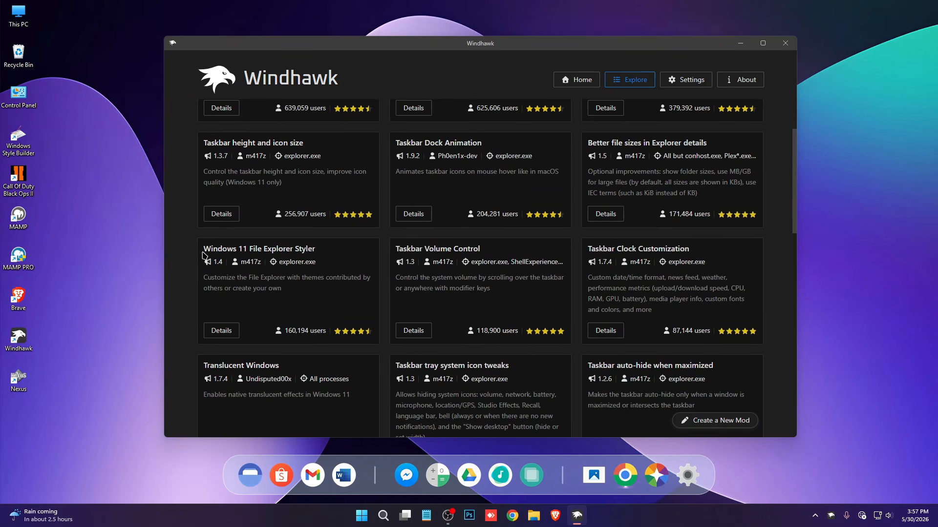
{"action": "left_click_drag", "start_coordinate": [202, 253], "coordinate": [322, 254]}
{"action": "left_click", "coordinate": [234, 331]}
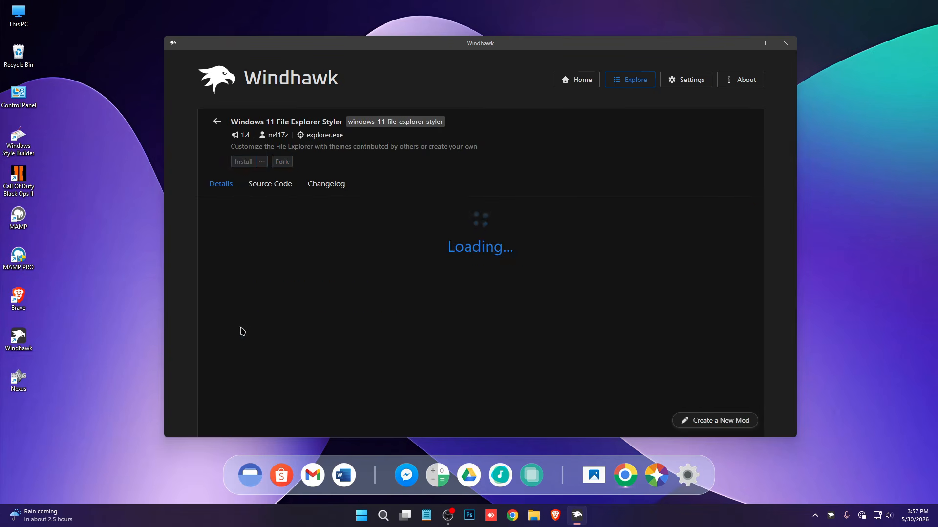
{"action": "left_click", "coordinate": [243, 162]}
{"action": "left_click", "coordinate": [550, 324]}
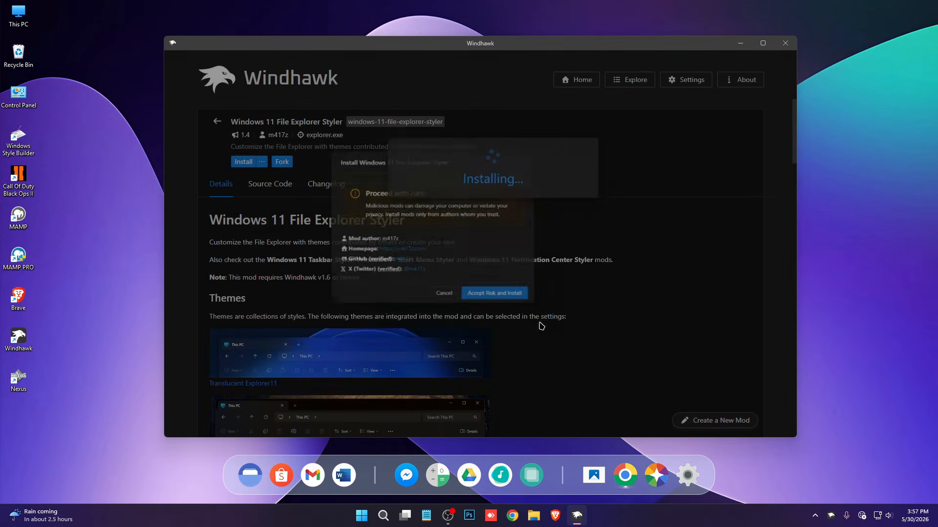
- Set the Windows 11 File Explorer Styler theme to Minimal Explorer11 and save the mod settings
{"action": "left_click", "coordinate": [268, 218]}
{"action": "scroll", "coordinate": [342, 242], "scroll_direction": "down", "scroll_amount": 2}
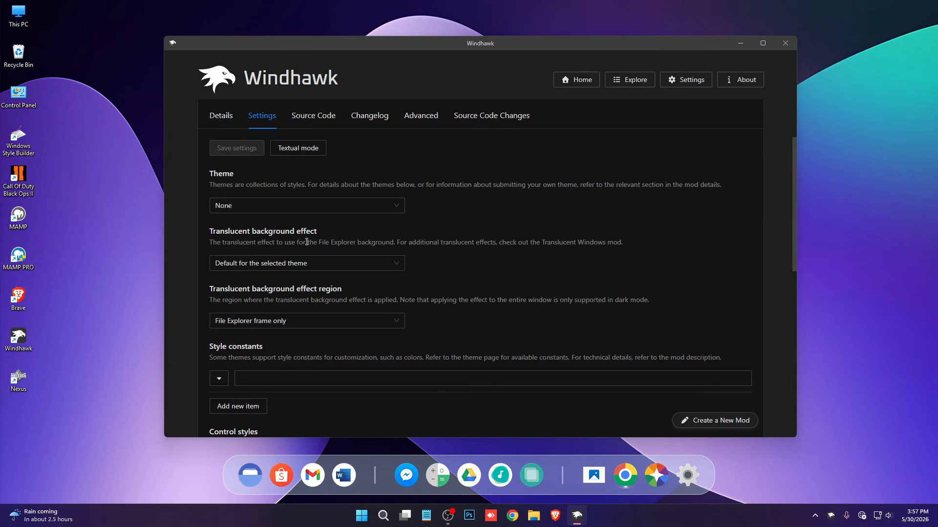
{"action": "left_click", "coordinate": [258, 206]}
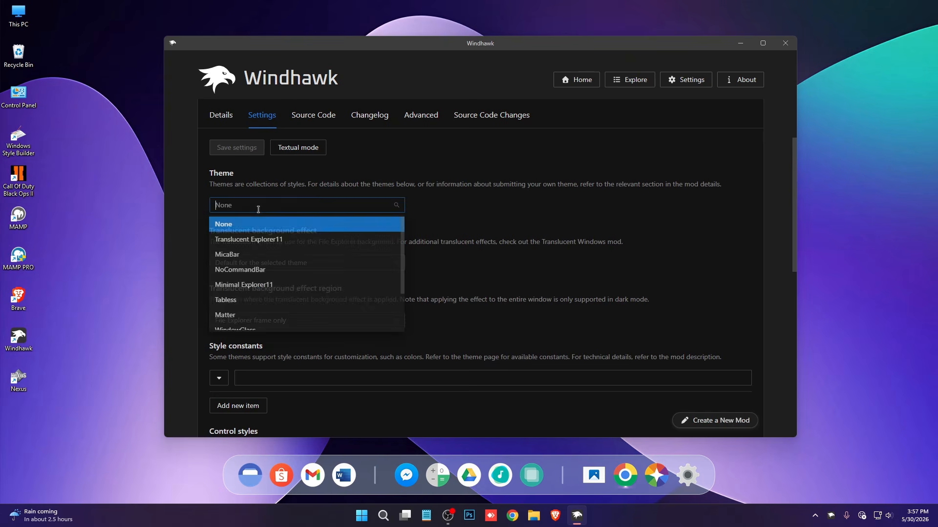
{"action": "left_click", "coordinate": [252, 291]}
{"action": "left_click", "coordinate": [235, 148]}
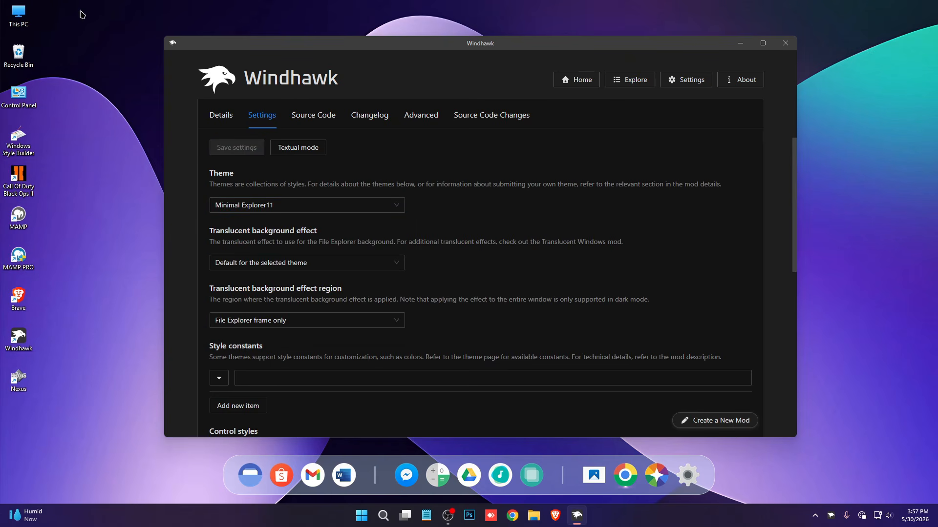
- Open This PC to check the new File Explorer style, and close the window again
{"action": "left_click", "coordinate": [20, 20]}
{"action": "double_click", "coordinate": [21, 19]}
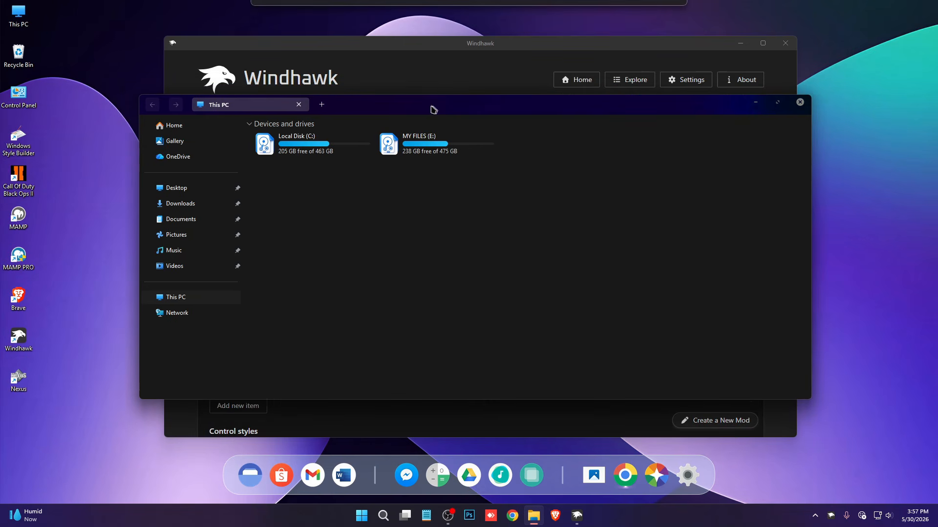
{"action": "left_click", "coordinate": [785, 102]}
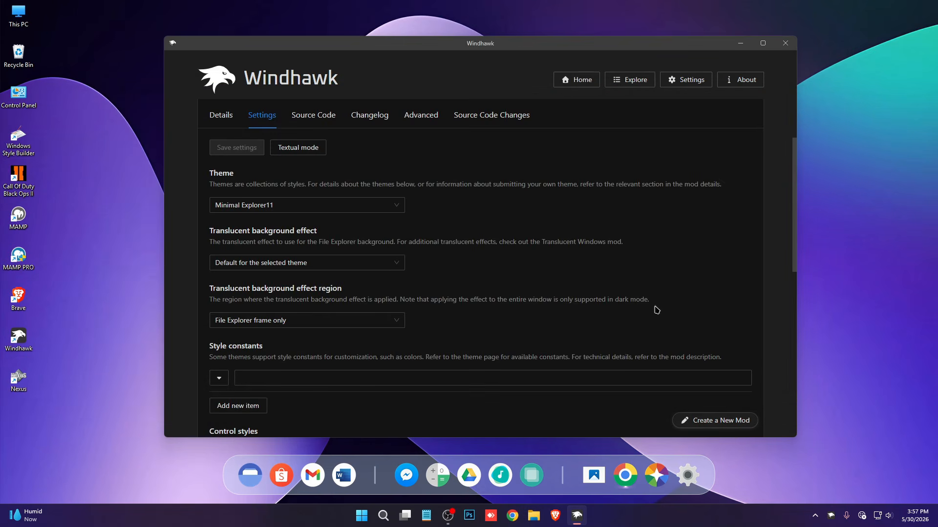
- Return to the mod list and install the Windows 11 Taskbar Styler mod, accepting the risk
{"action": "scroll", "coordinate": [643, 344], "scroll_direction": "up", "scroll_amount": 2}
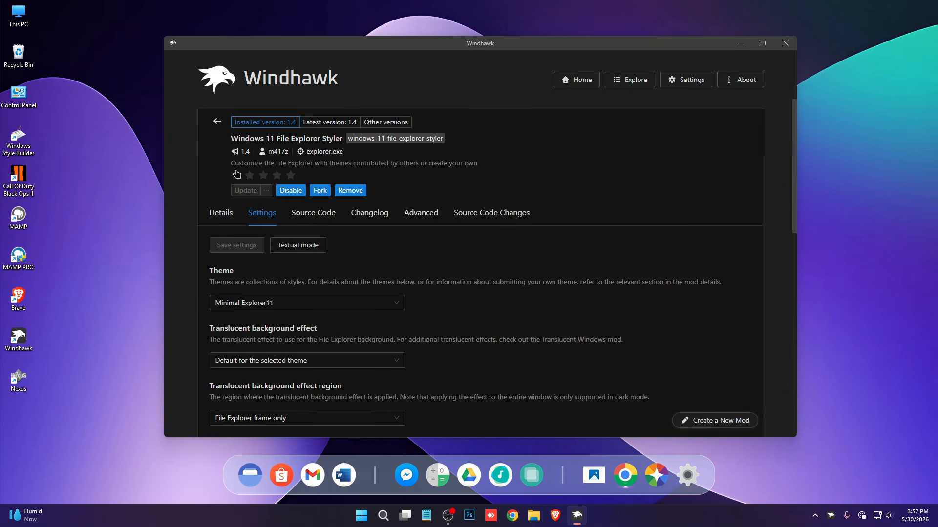
{"action": "left_click", "coordinate": [217, 123]}
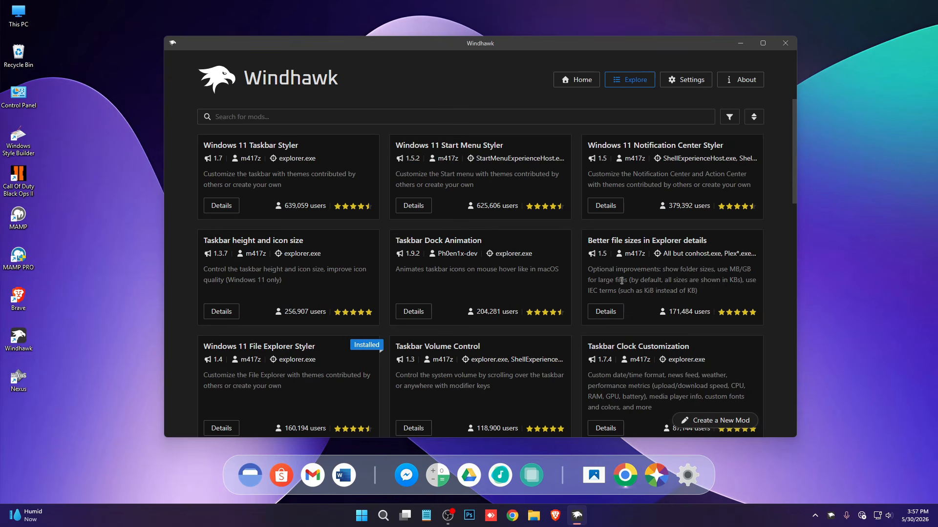
{"action": "left_click", "coordinate": [221, 205]}
{"action": "left_click", "coordinate": [243, 162]}
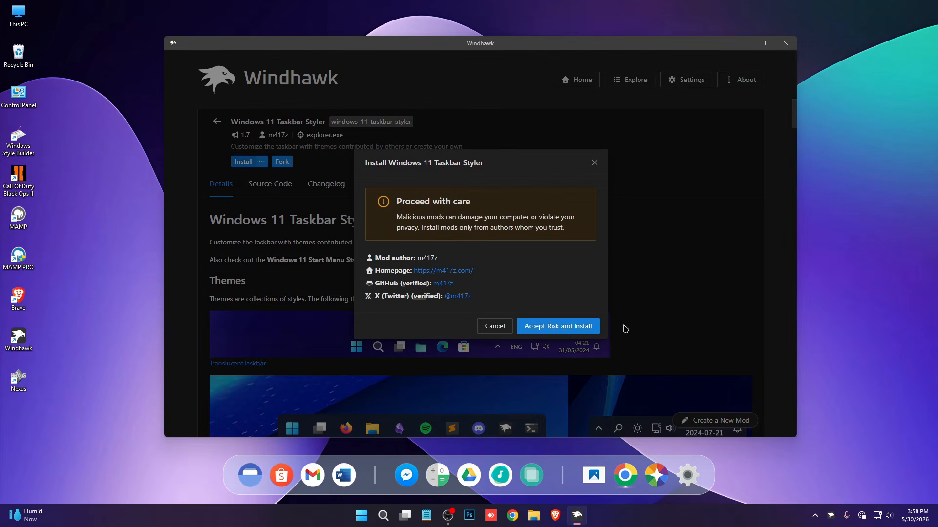
{"action": "left_click", "coordinate": [591, 325]}
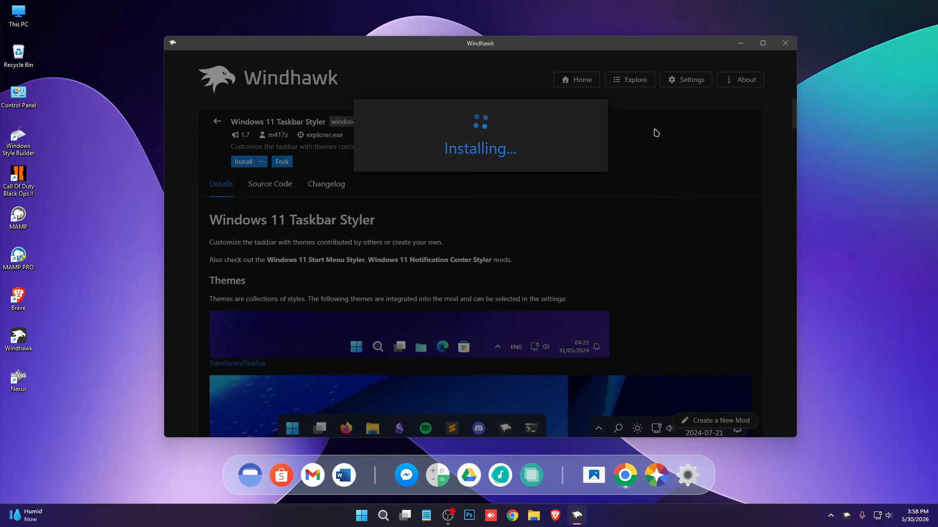
- Uncover the Oxygen OS theme folder on the desktop and copy the full text of Taskbar Style.txt from its Windhawk subfolder
{"action": "left_click_drag", "start_coordinate": [639, 48], "coordinate": [637, 270]}
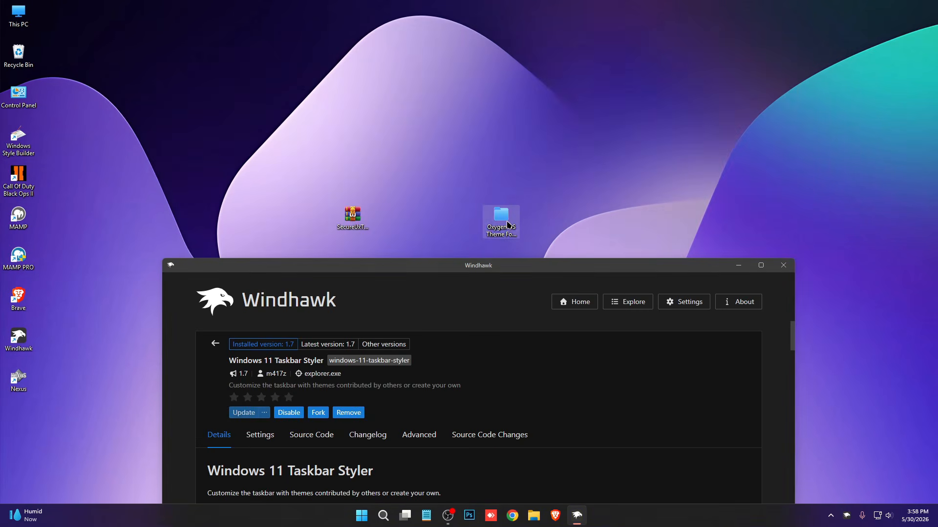
{"action": "left_click_drag", "start_coordinate": [508, 225], "coordinate": [374, 144]}
{"action": "left_click_drag", "start_coordinate": [481, 268], "coordinate": [524, 155]}
{"action": "double_click", "coordinate": [353, 101]}
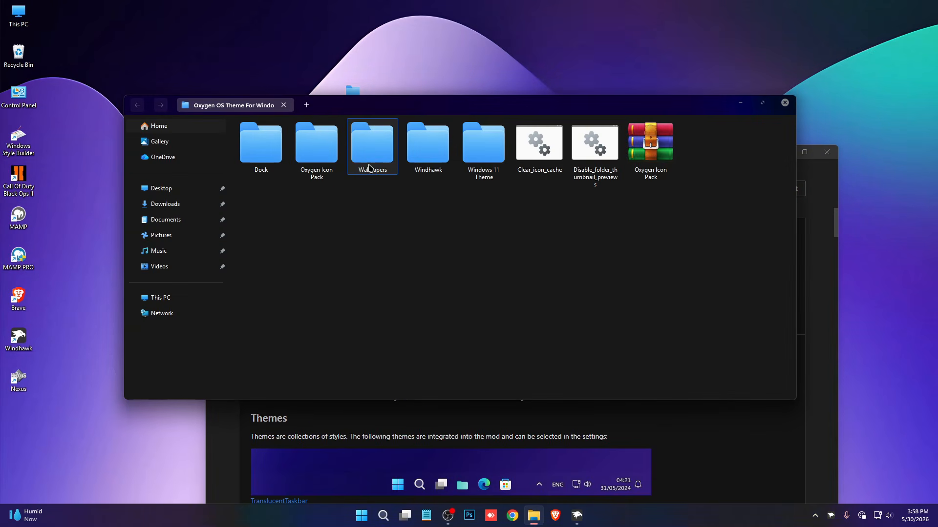
{"action": "double_click", "coordinate": [427, 162]}
{"action": "key", "text": "ctrl+a"}
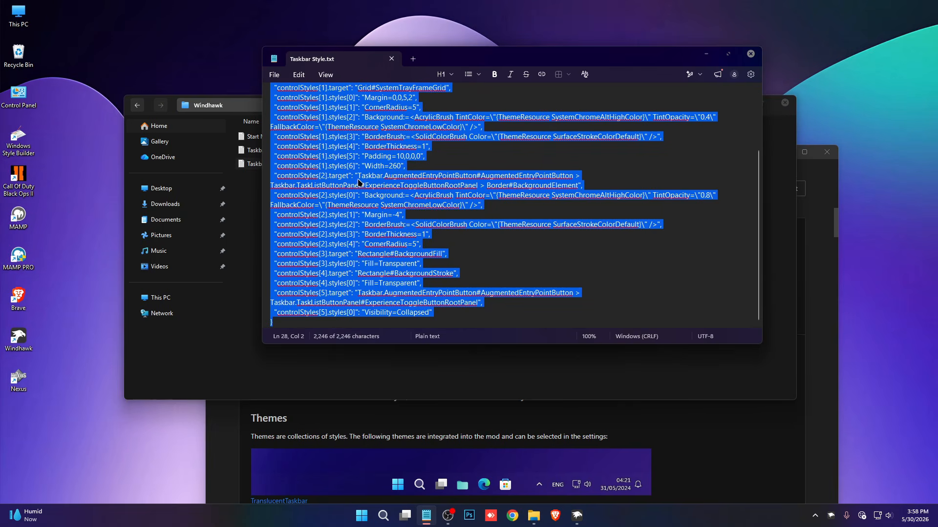
- Replace the advanced mod settings of Windows 11 Taskbar Styler with the copied taskbar style text and save them
{"action": "left_click", "coordinate": [723, 451]}
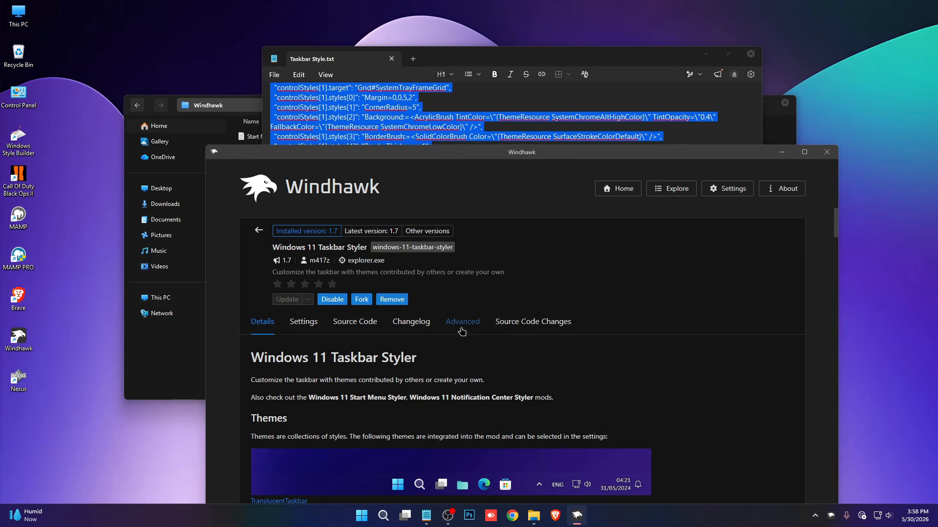
{"action": "left_click", "coordinate": [463, 321]}
{"action": "left_click", "coordinate": [433, 467]}
{"action": "key", "text": "ctrl+a"}
{"action": "key", "text": "ctrl+v"}
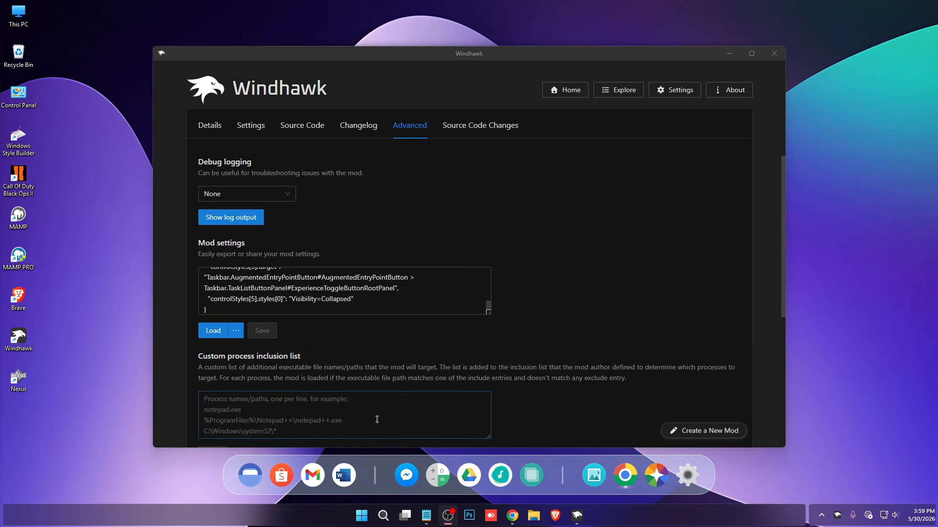
- Search the Windhawk mods for "taskbar on top" and install Taskbar on top for Windows 11, accepting the risk
{"action": "scroll", "coordinate": [591, 325], "scroll_direction": "up", "scroll_amount": 2}
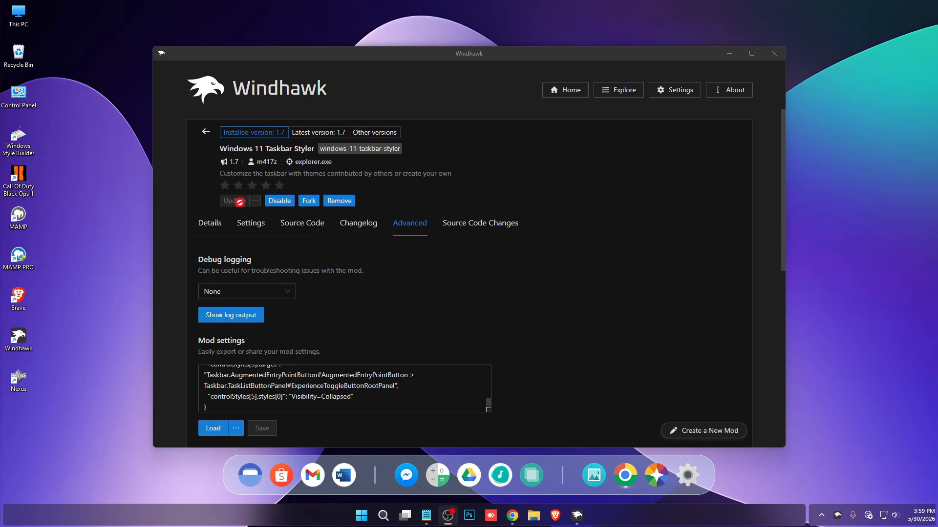
{"action": "left_click", "coordinate": [206, 131]}
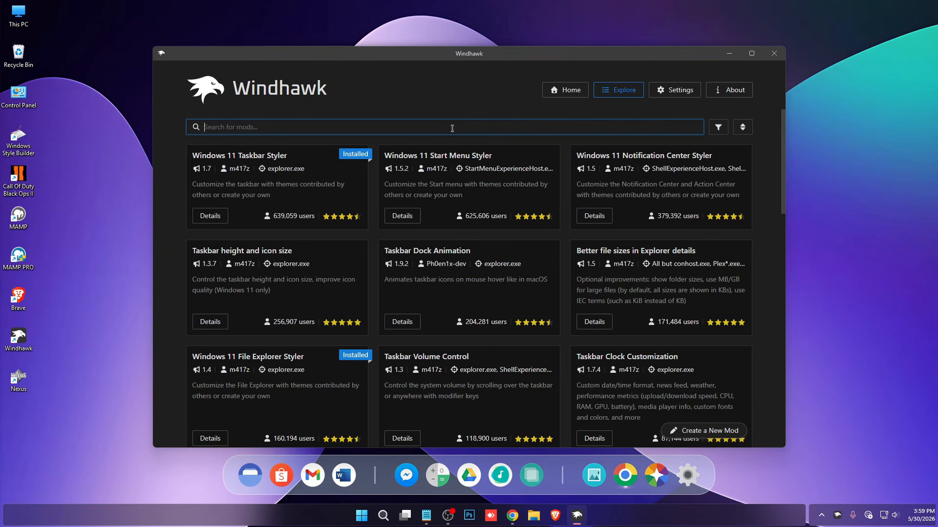
{"action": "type", "text": "taskbar on"}
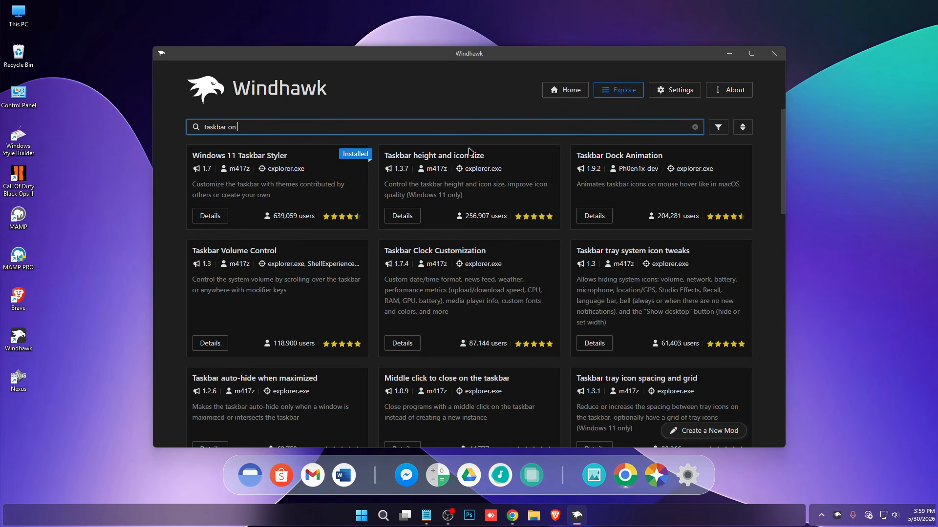
{"action": "type", "text": "top"}
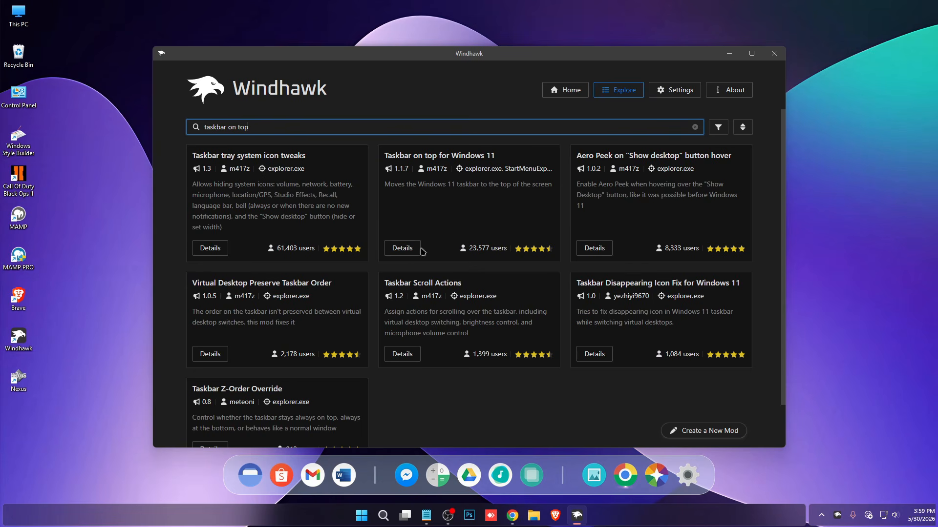
{"action": "left_click", "coordinate": [402, 248]}
{"action": "left_click", "coordinate": [232, 172]}
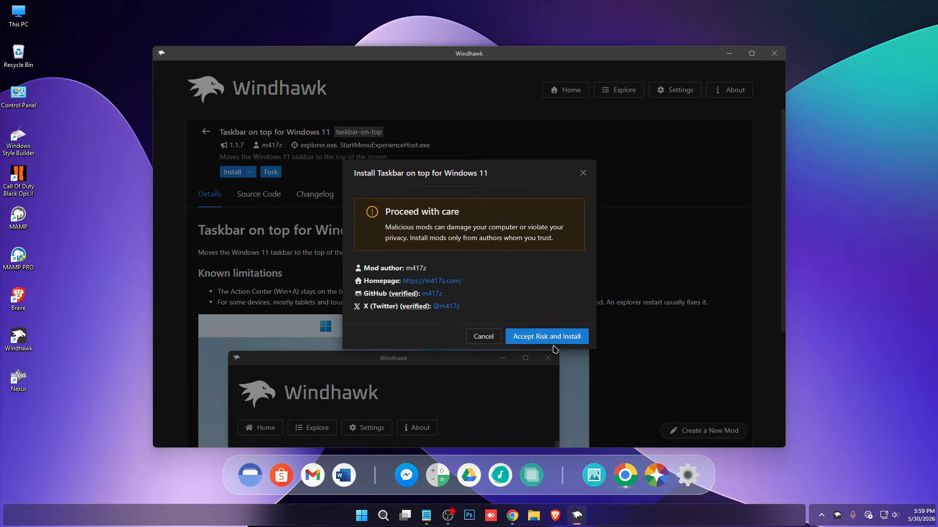
{"action": "left_click", "coordinate": [553, 340]}
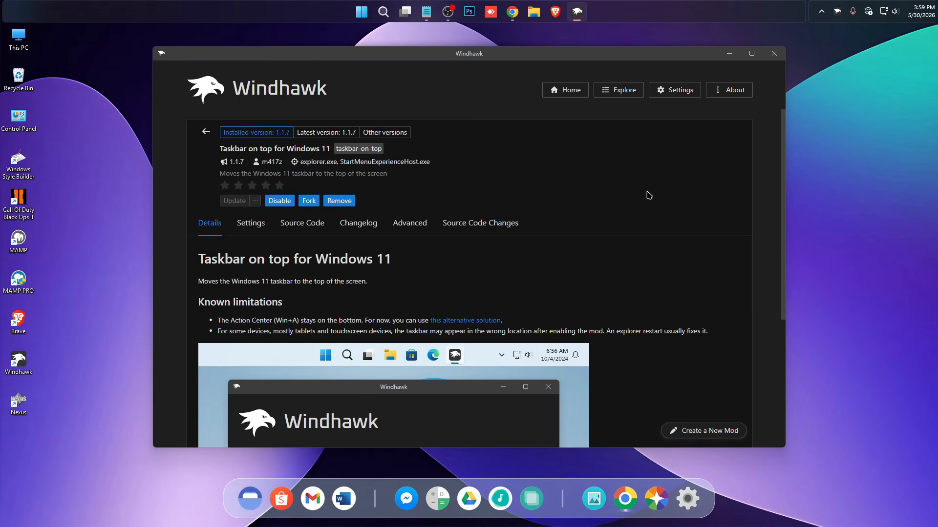
- Set the taskbar alignment to Left in the Windows taskbar settings and close Settings
{"action": "right_click", "coordinate": [661, 18]}
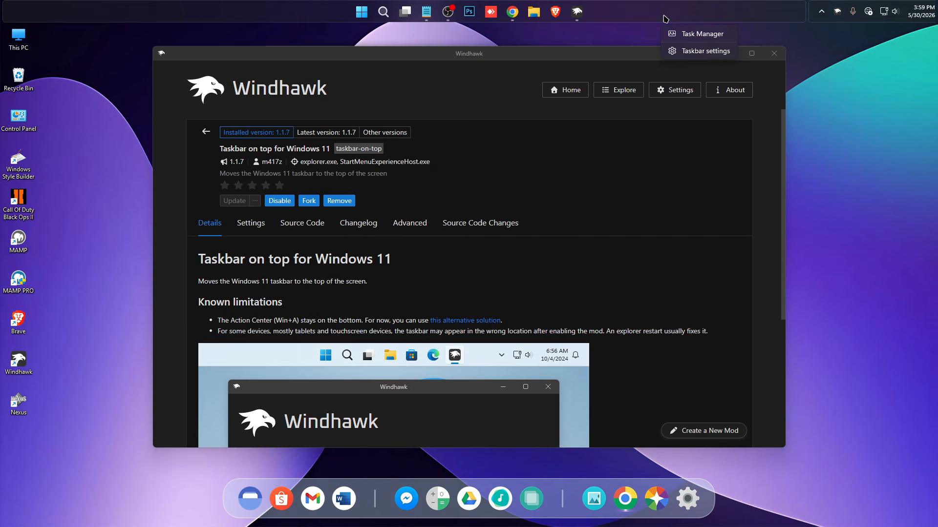
{"action": "left_click", "coordinate": [706, 45]}
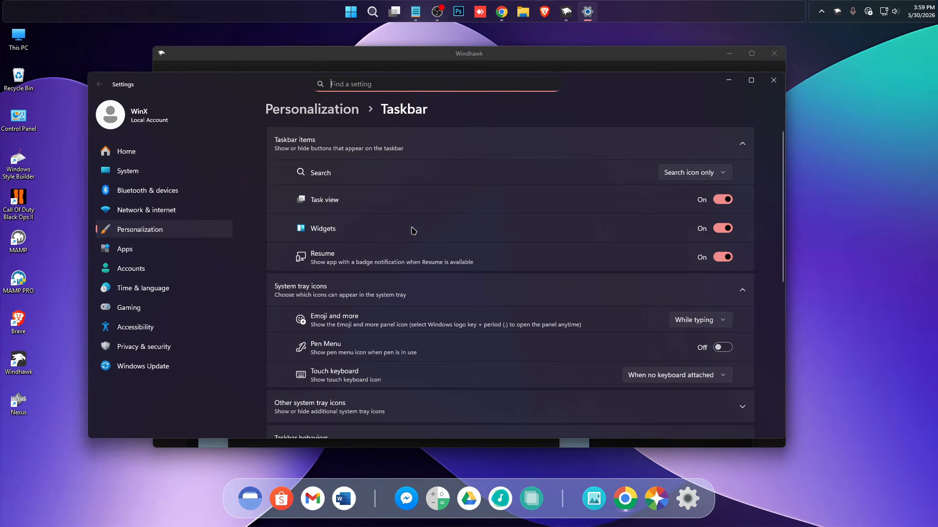
{"action": "scroll", "coordinate": [405, 264], "scroll_direction": "down", "scroll_amount": 3}
{"action": "left_click", "coordinate": [324, 354]}
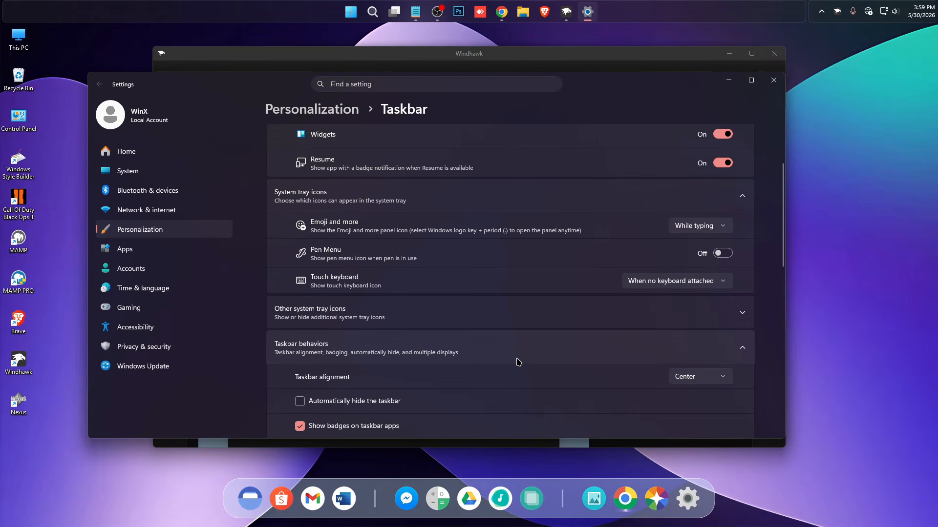
{"action": "left_click", "coordinate": [695, 381]}
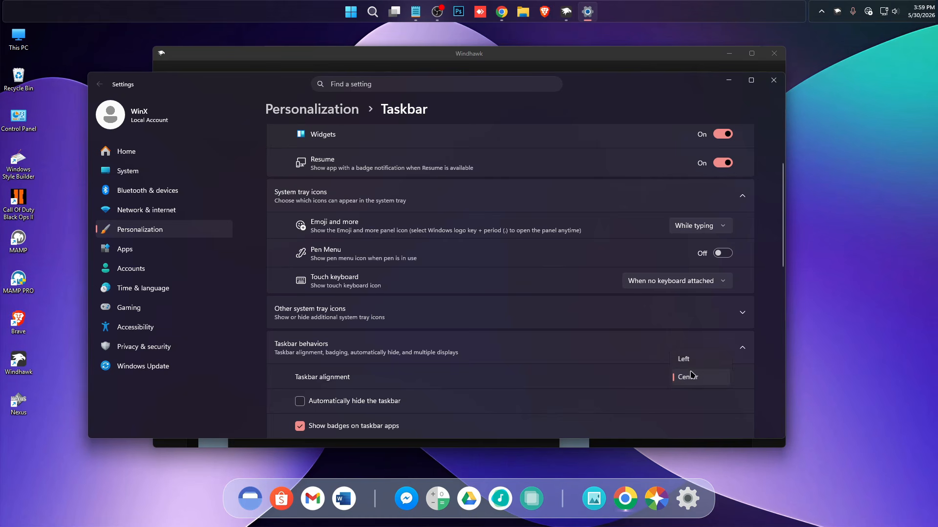
{"action": "left_click", "coordinate": [684, 359]}
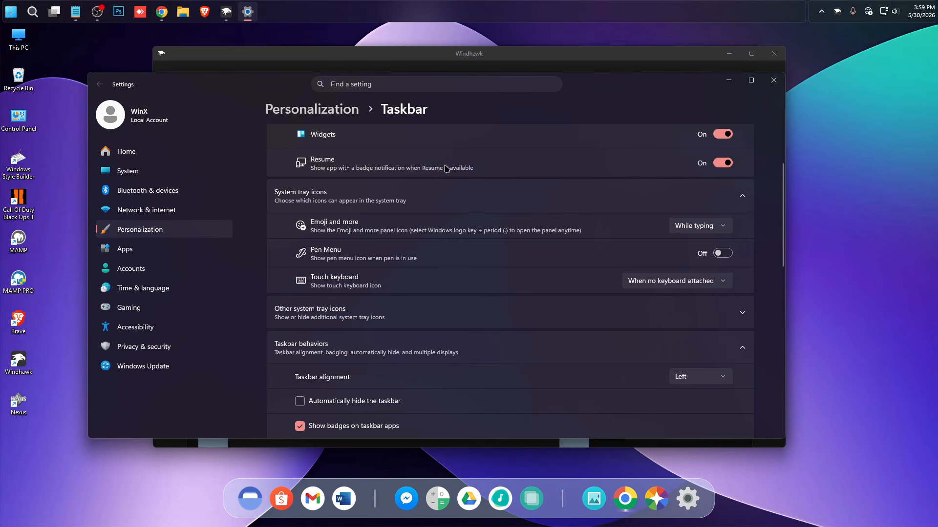
{"action": "scroll", "coordinate": [446, 169], "scroll_direction": "up", "scroll_amount": 3}
{"action": "left_click", "coordinate": [773, 80]}
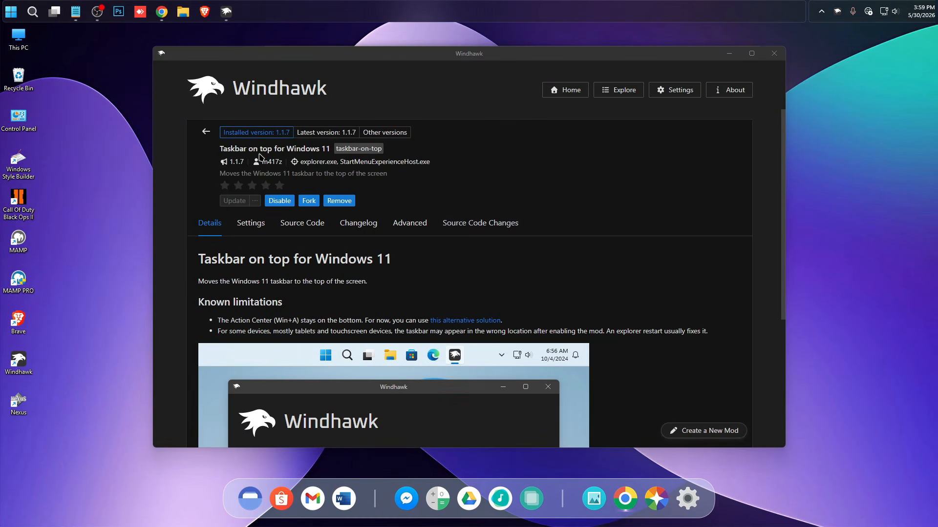
- Go back to the full Windhawk mod list and install the Taskbar height and icon size mod, accepting the risk
{"action": "left_click", "coordinate": [206, 132]}
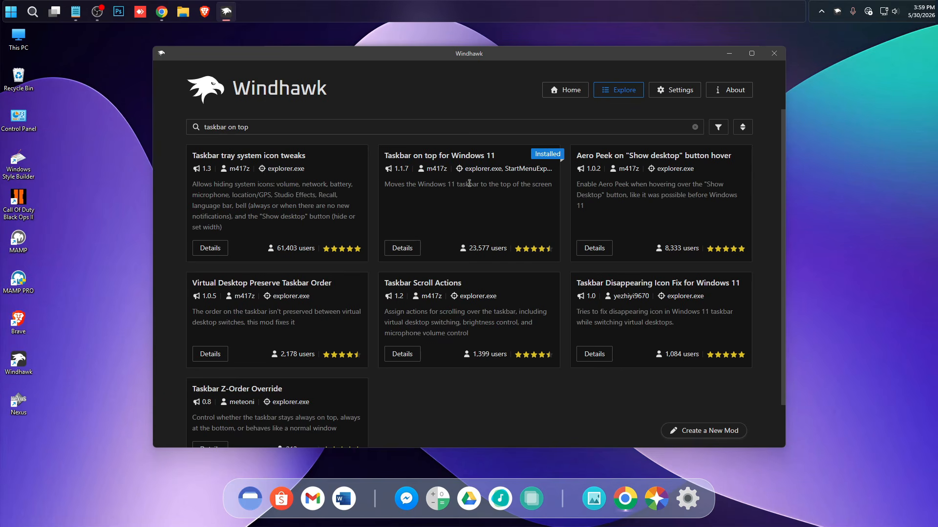
{"action": "left_click", "coordinate": [565, 90]}
{"action": "left_click", "coordinate": [619, 90]}
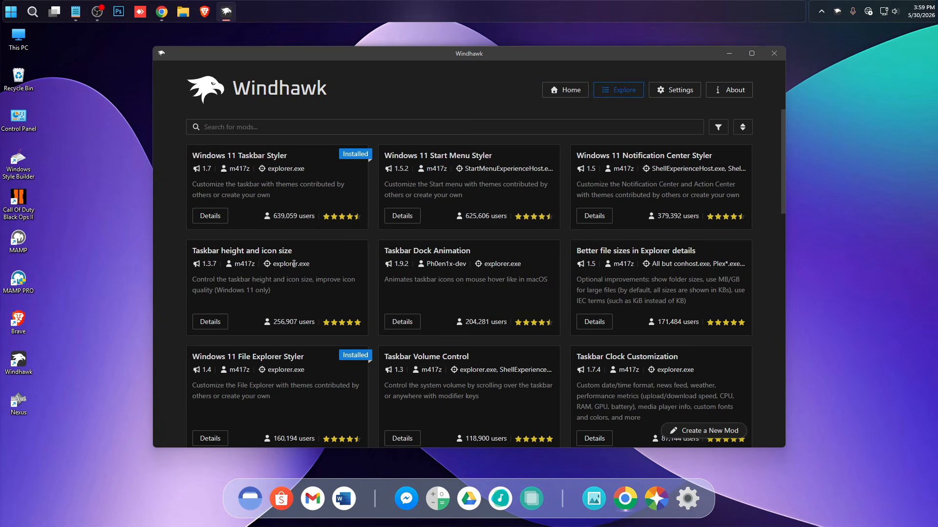
{"action": "left_click_drag", "start_coordinate": [192, 251], "coordinate": [301, 252]}
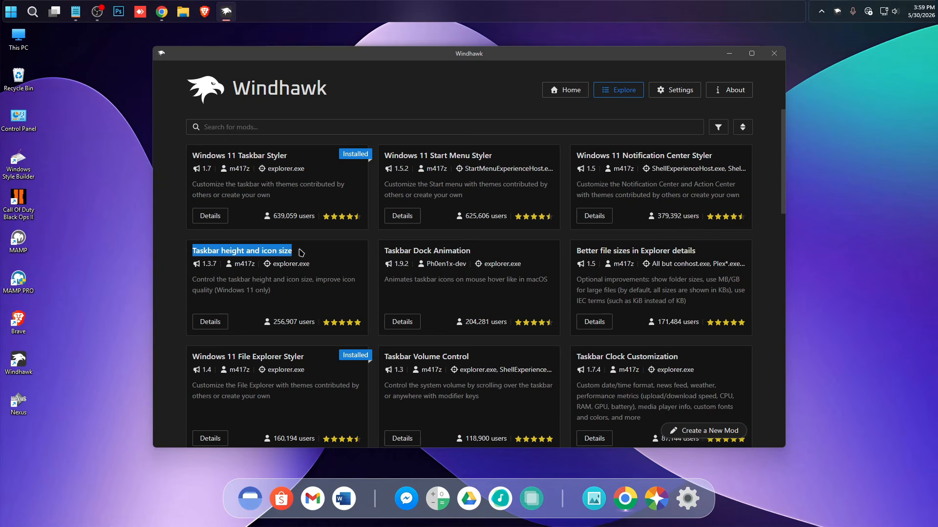
{"action": "left_click", "coordinate": [220, 326]}
{"action": "left_click", "coordinate": [232, 172]}
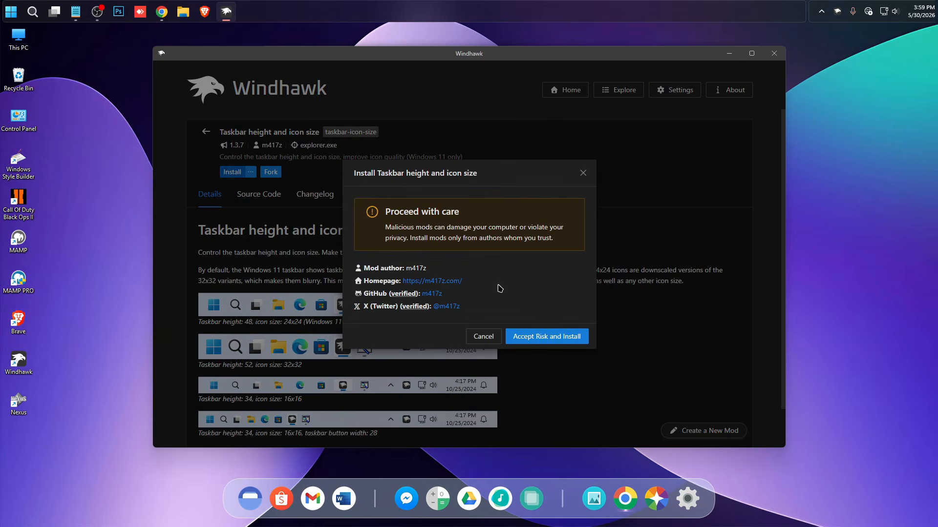
{"action": "left_click", "coordinate": [536, 337]}
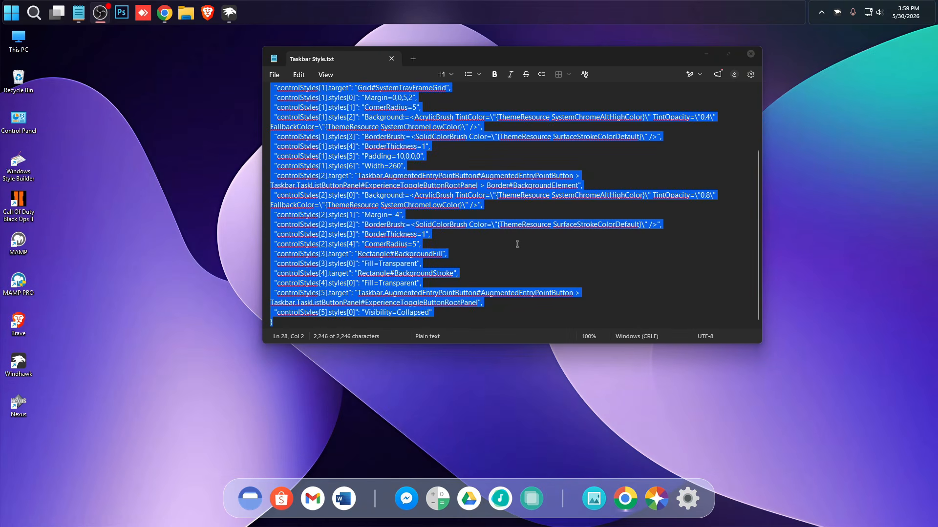
- Copy the full text of Taskbar Icon & Size.txt from the theme's Windhawk folder and switch back to Windhawk
{"action": "left_click", "coordinate": [752, 55]}
{"action": "double_click", "coordinate": [364, 118]}
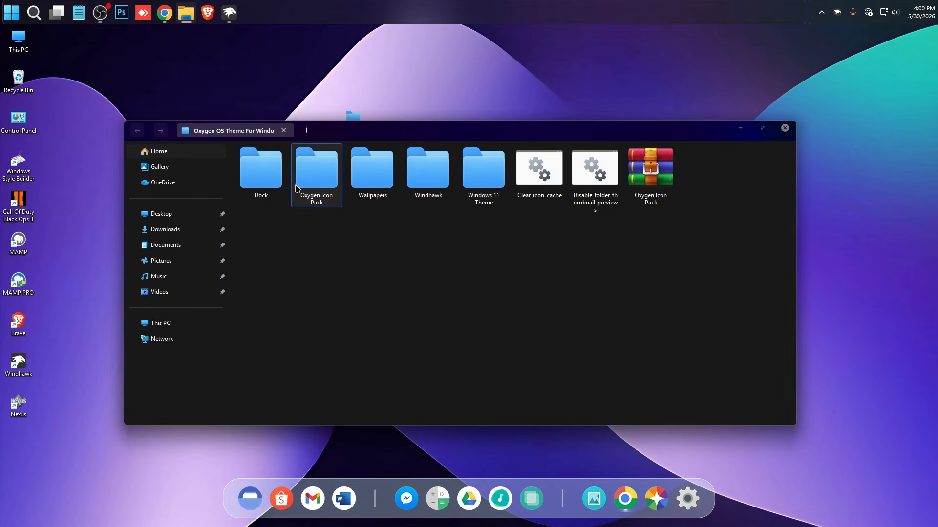
{"action": "double_click", "coordinate": [428, 184]}
{"action": "double_click", "coordinate": [290, 180]}
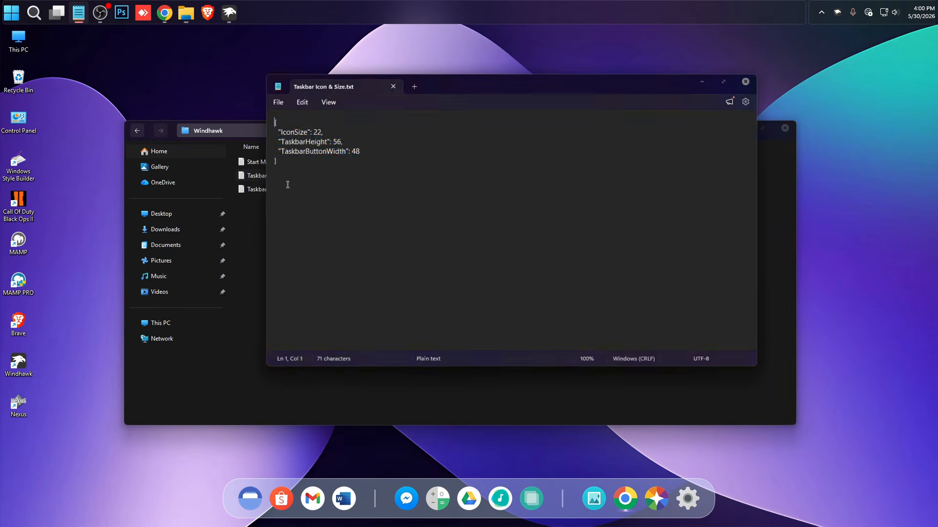
{"action": "key", "text": "ctrl+a"}
{"action": "key", "text": "ctrl+c"}
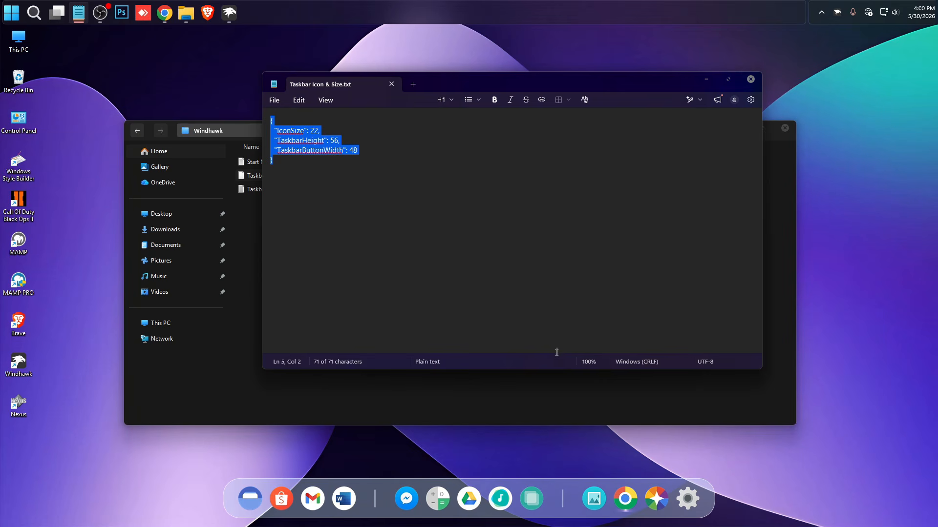
{"action": "left_click", "coordinate": [236, 15]}
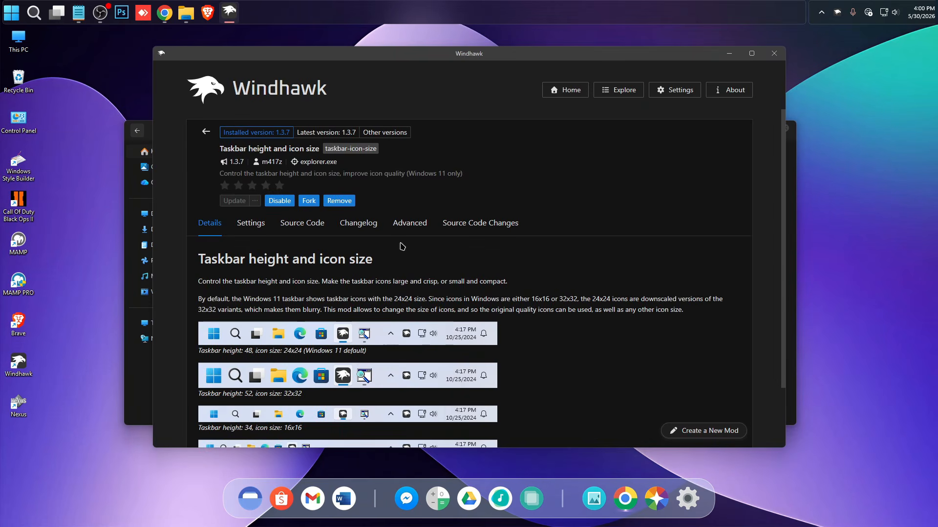
- Replace the Taskbar height and icon size mod settings with the copied text (IconSize 22, TaskbarHeight 56, TaskbarButtonWidth 48) and save them
{"action": "left_click", "coordinate": [419, 229]}
{"action": "scroll", "coordinate": [342, 332], "scroll_direction": "down", "scroll_amount": 1}
{"action": "key", "text": "ctrl+a"}
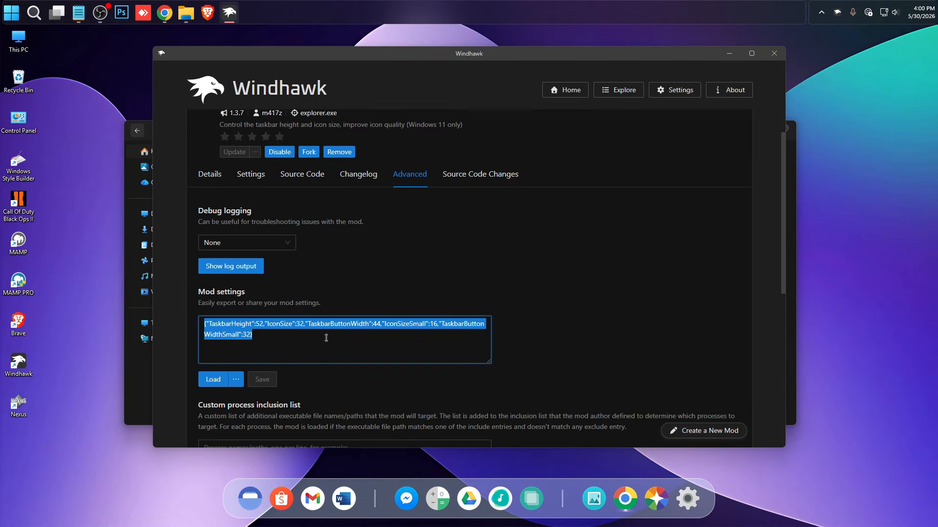
{"action": "key", "text": "ctrl+v"}
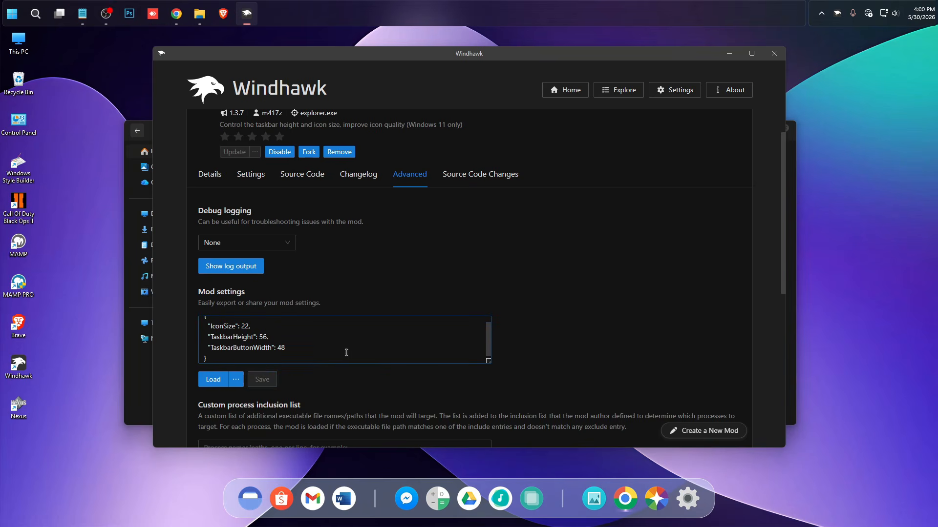
{"action": "key", "text": "super"}
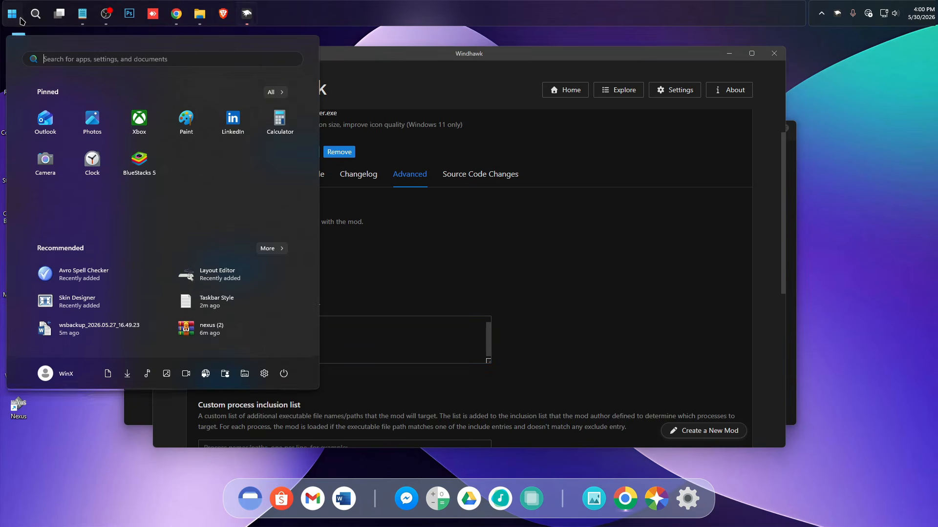
{"action": "key", "text": "super"}
{"action": "scroll", "coordinate": [348, 189], "scroll_direction": "up", "scroll_amount": 1}
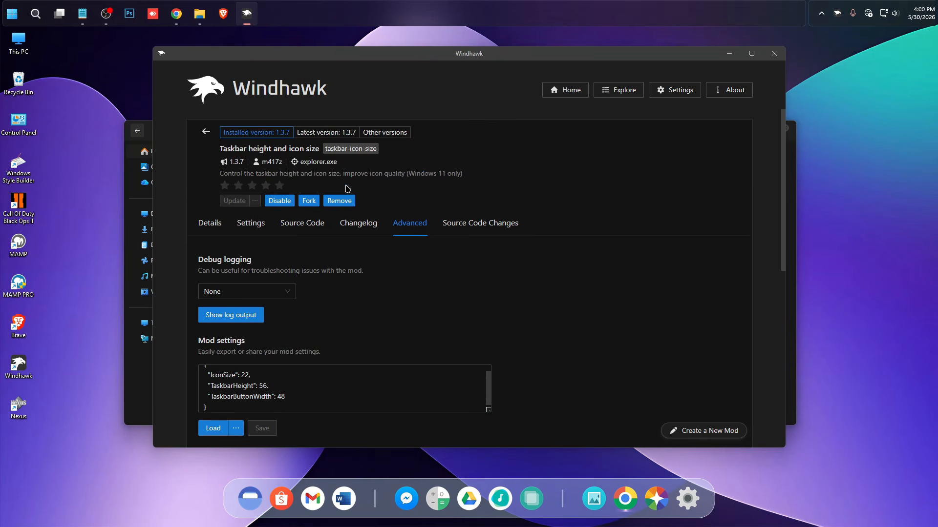
- Go back to the mod list and install the Windows 11 Start Menu Styler mod, accepting the risk
{"action": "left_click", "coordinate": [214, 133]}
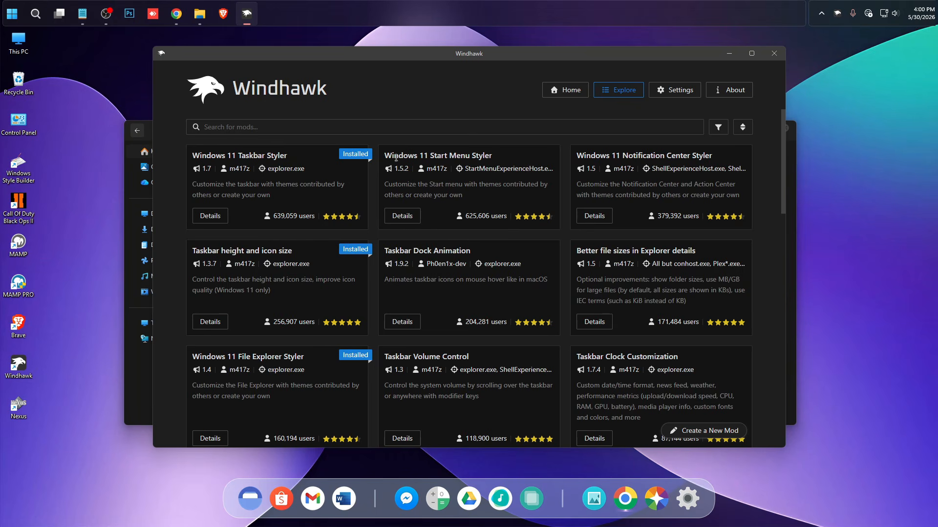
{"action": "left_click", "coordinate": [410, 216]}
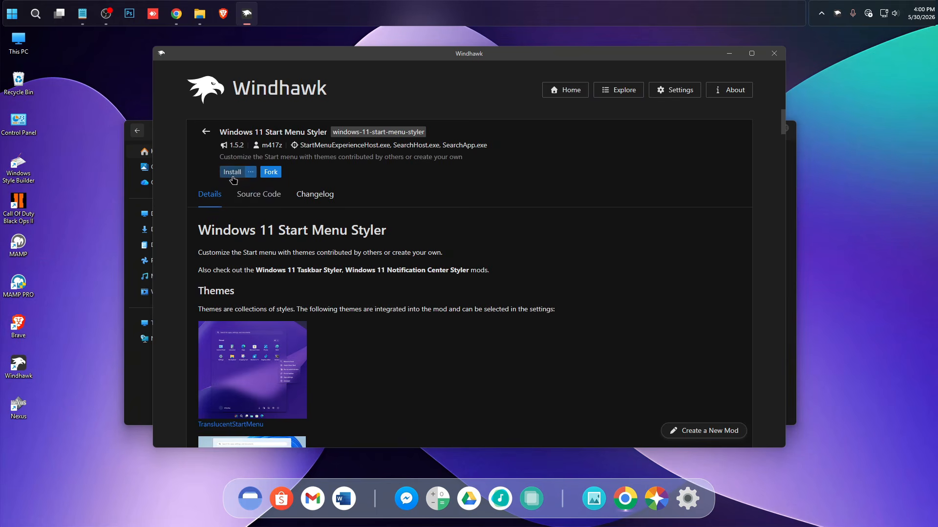
{"action": "left_click", "coordinate": [232, 172]}
{"action": "left_click", "coordinate": [546, 337]}
- Copy the full text of Start Menu.txt from the theme's Windhawk folder and close the file and folder windows
{"action": "left_click", "coordinate": [791, 171]}
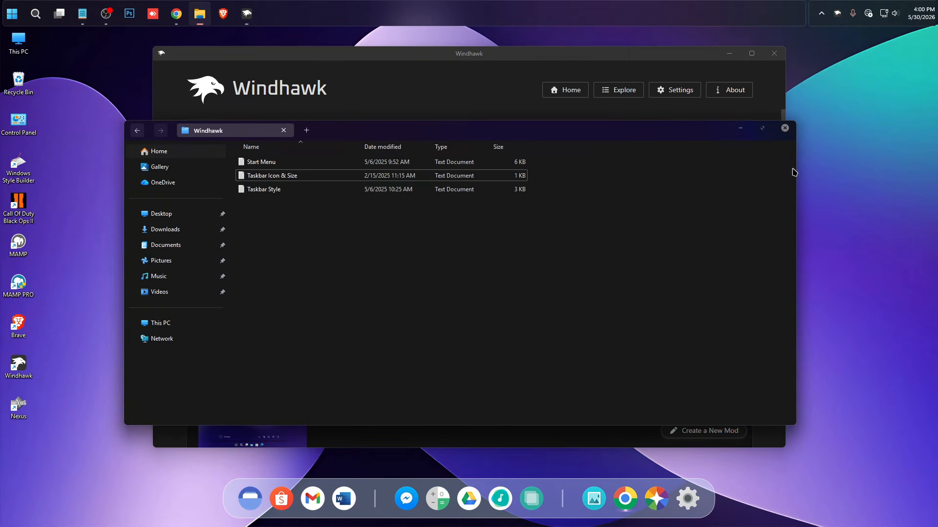
{"action": "double_click", "coordinate": [261, 162]}
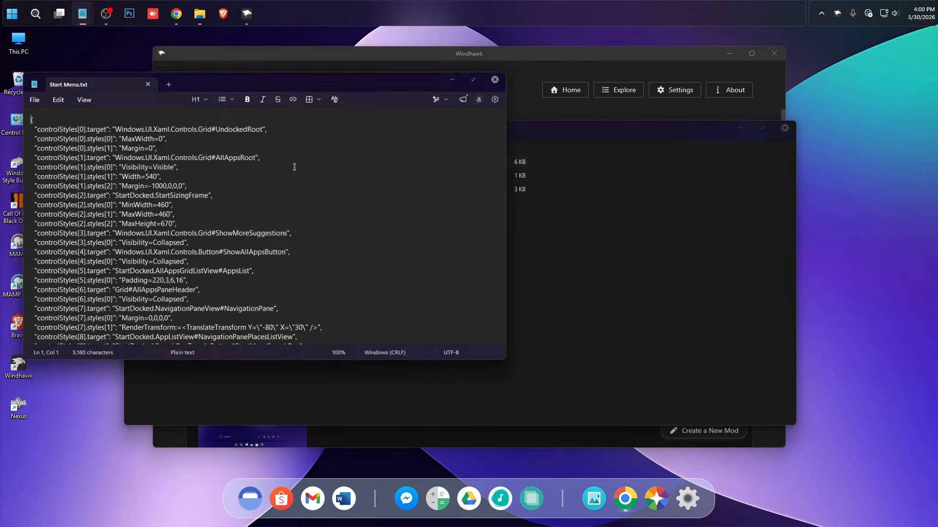
{"action": "key", "text": "ctrl+a"}
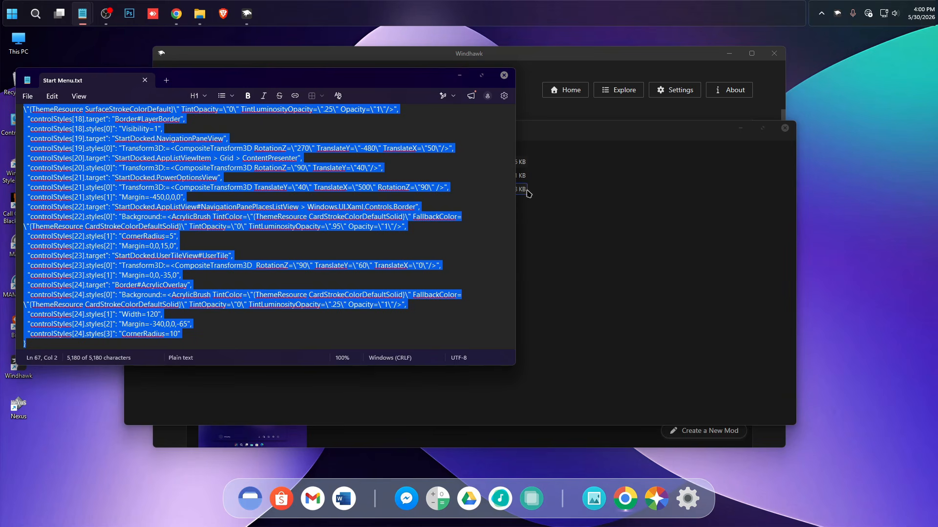
{"action": "left_click", "coordinate": [508, 76]}
{"action": "left_click", "coordinate": [785, 128]}
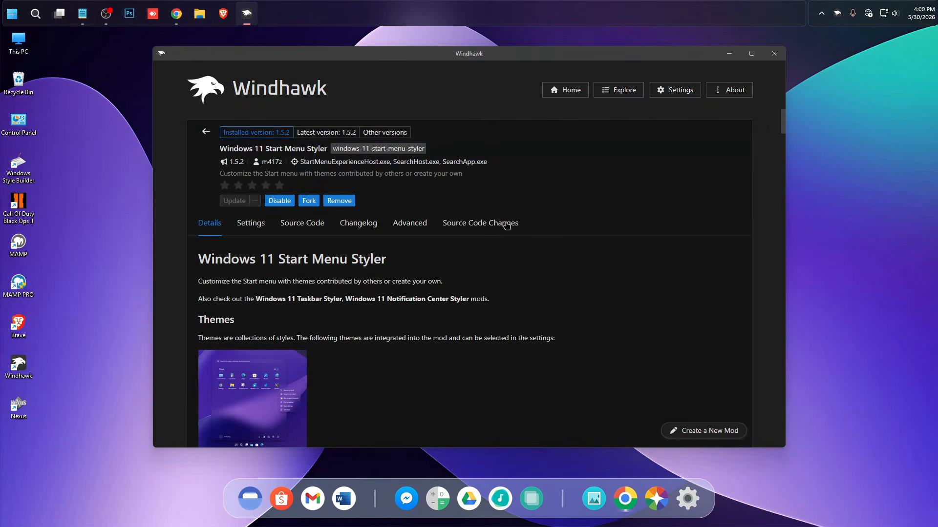
- Replace the Windows 11 Start Menu Styler mod settings with the copied Start Menu text and save them
{"action": "left_click", "coordinate": [411, 225]}
{"action": "left_click", "coordinate": [389, 379]}
{"action": "key", "text": "ctrl+a"}
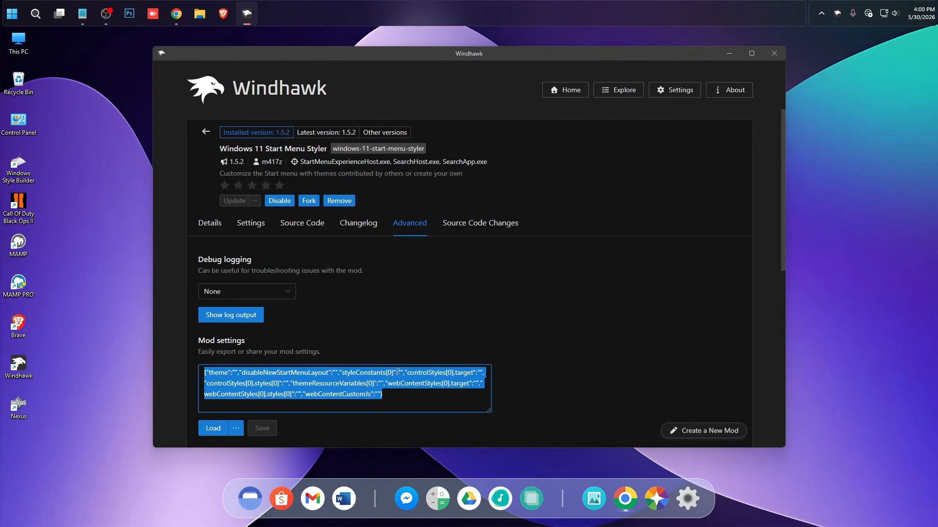
{"action": "key", "text": "ctrl+v"}
{"action": "left_click", "coordinate": [262, 428]}
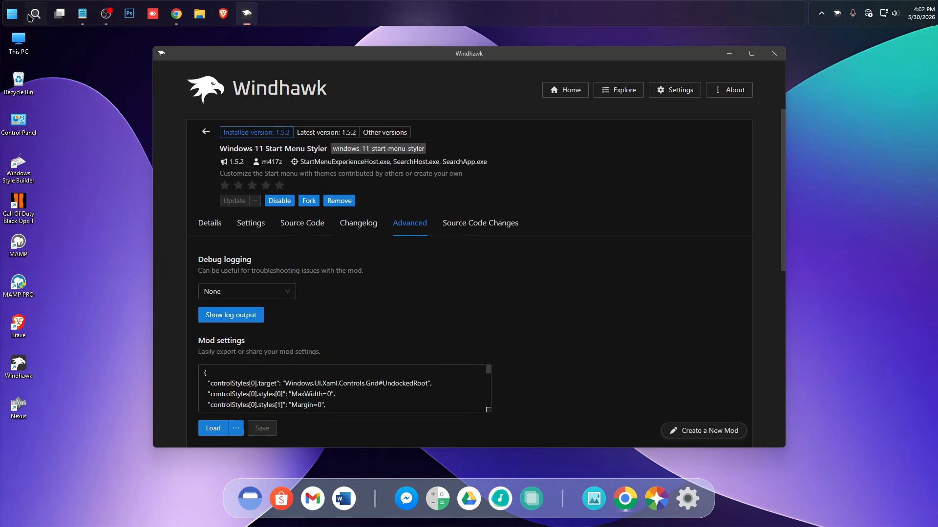
- Check the app list in the restyled Start menu and close the leftover Taskbar Icon & Size.txt window
{"action": "left_click", "coordinate": [13, 13]}
{"action": "scroll", "coordinate": [184, 227], "scroll_direction": "down", "scroll_amount": 10}
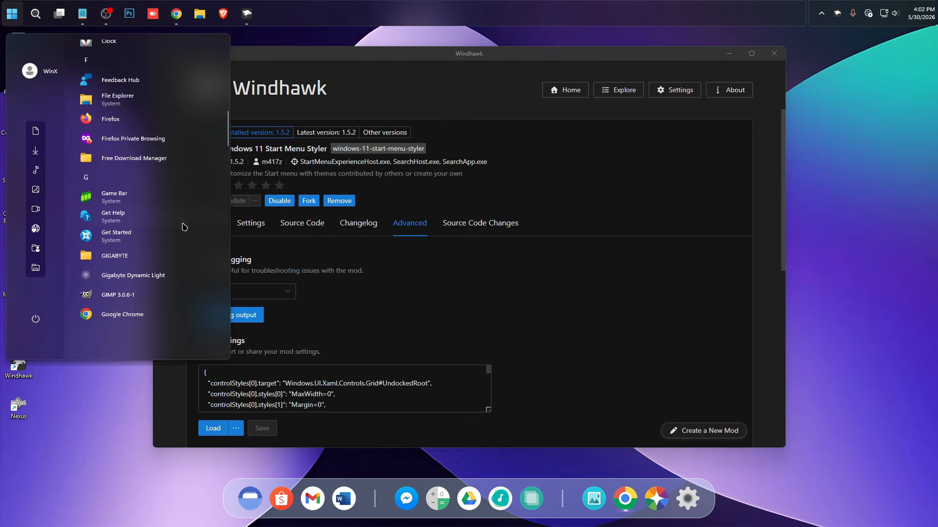
{"action": "scroll", "coordinate": [184, 227], "scroll_direction": "down", "scroll_amount": 2}
{"action": "key", "text": "Escape"}
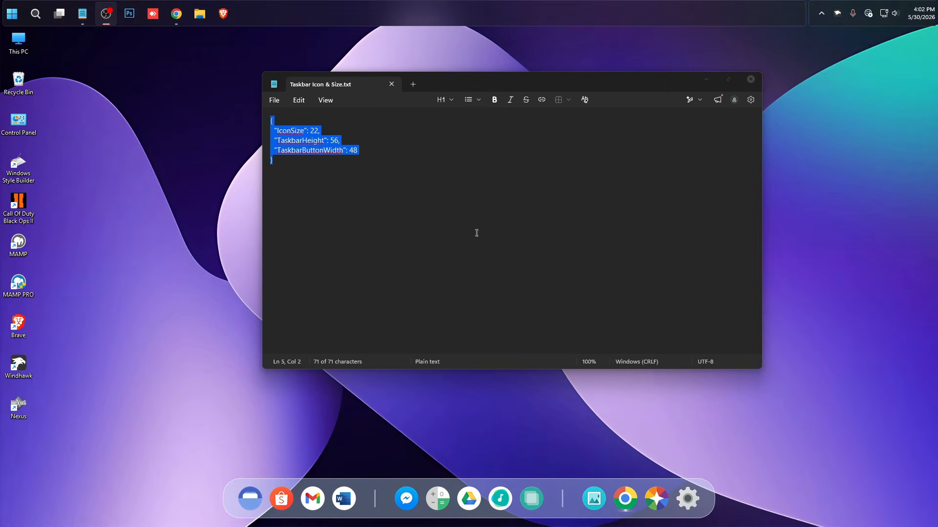
{"action": "left_click", "coordinate": [753, 80]}
{"action": "double_click", "coordinate": [22, 47]}
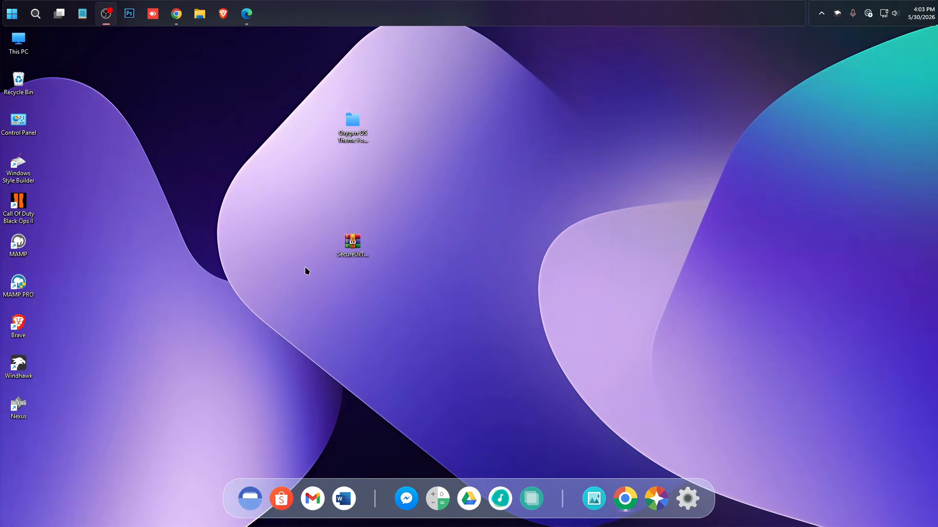
- Switch to Edge and download Release_x64.zip of ExplorerBlurMica 2.0.1 from the GitHub Releases page linked in its readme
{"action": "left_click", "coordinate": [247, 14]}
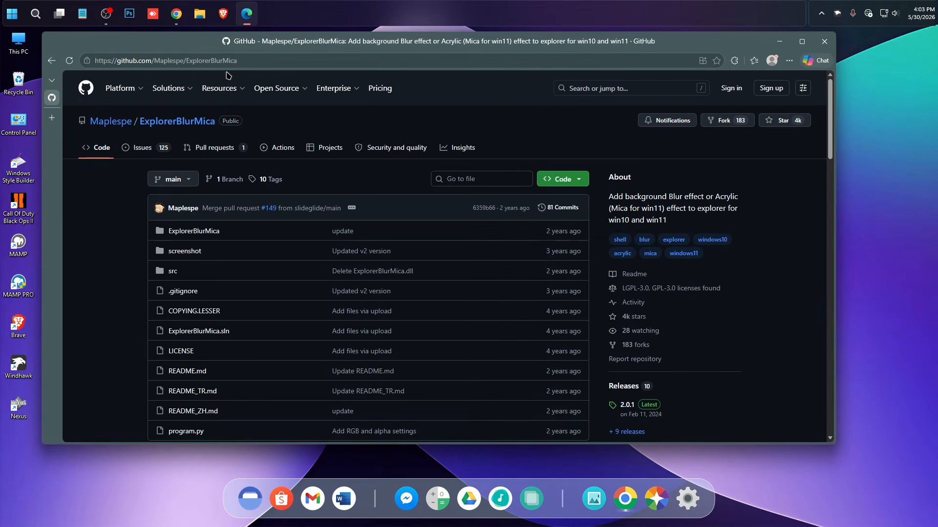
{"action": "scroll", "coordinate": [288, 266], "scroll_direction": "down", "scroll_amount": 10}
{"action": "scroll", "coordinate": [285, 275], "scroll_direction": "down", "scroll_amount": 7}
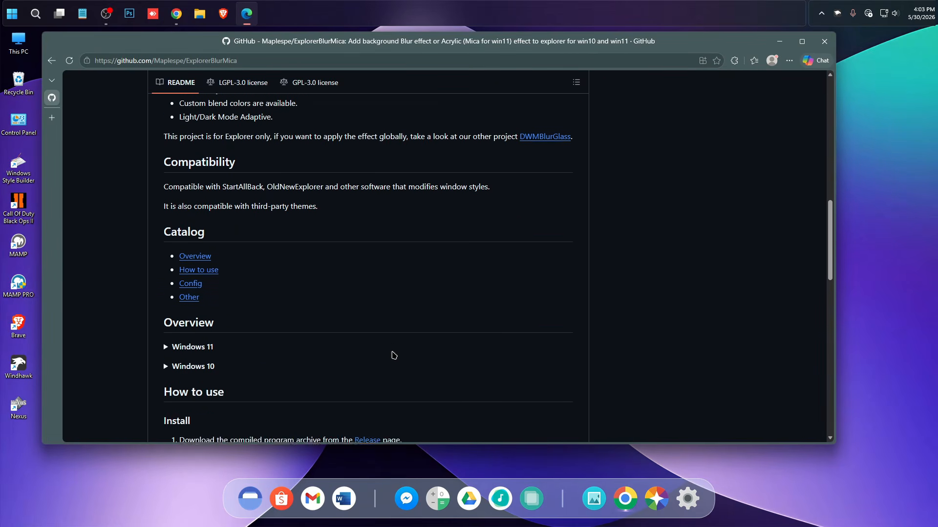
{"action": "left_click", "coordinate": [360, 273]}
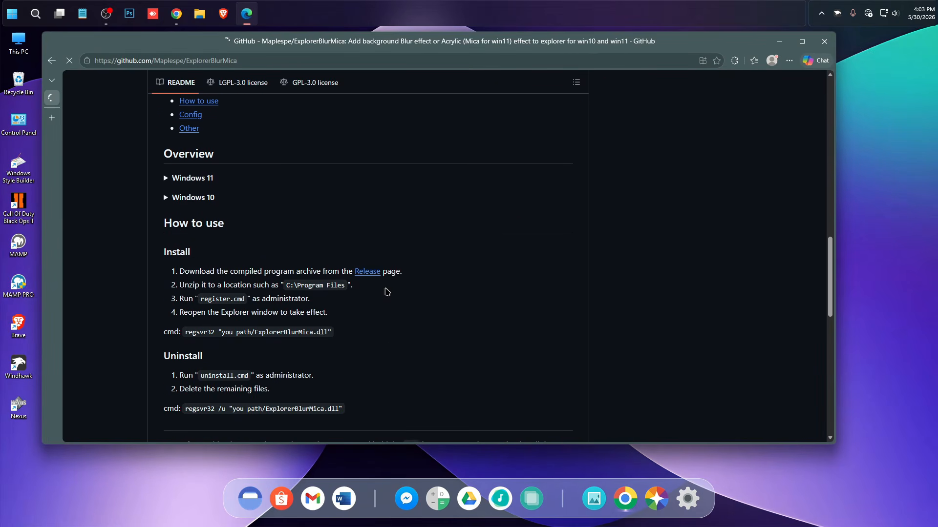
{"action": "scroll", "coordinate": [408, 314], "scroll_direction": "down", "scroll_amount": 8}
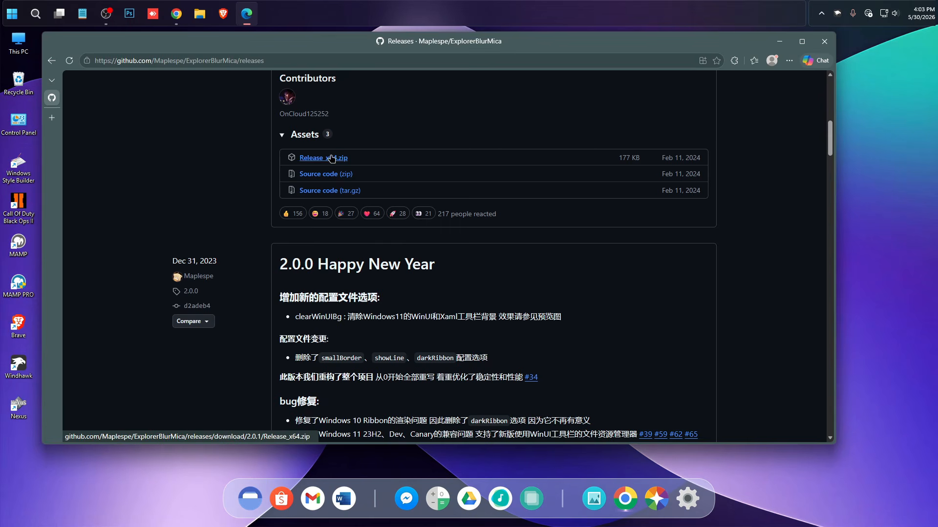
{"action": "left_click", "coordinate": [329, 159]}
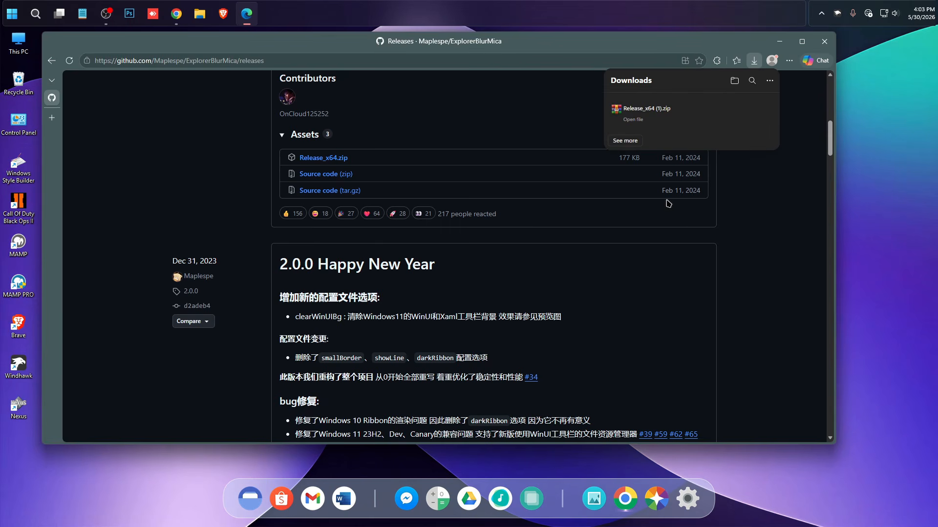
- Place the downloaded Release_x64 (1).zip on the desktop and extract it there with WinRAR, minimizing the browser
{"action": "left_click_drag", "start_coordinate": [644, 111], "coordinate": [503, 205]}
{"action": "left_click", "coordinate": [779, 41]}
{"action": "right_click", "coordinate": [502, 205]}
{"action": "mouse_move", "coordinate": [551, 417]}
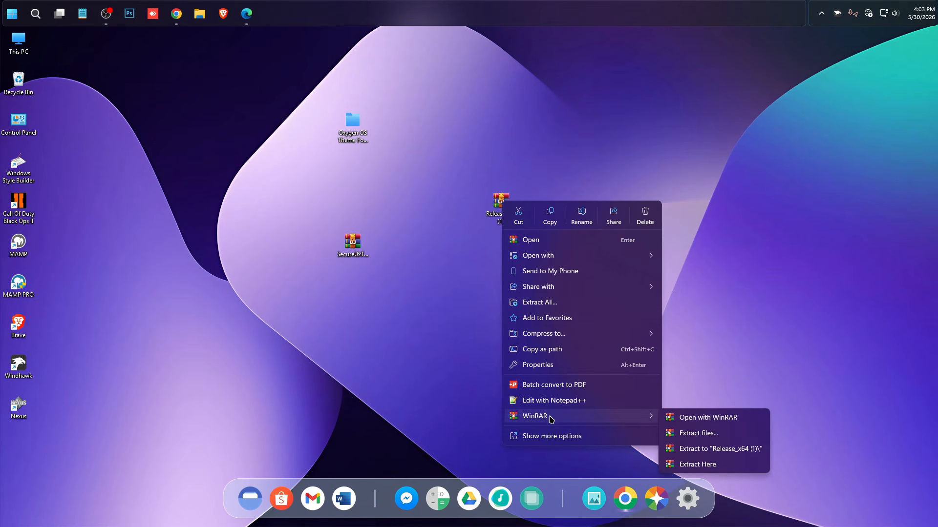
{"action": "left_click", "coordinate": [698, 433]}
{"action": "left_click", "coordinate": [495, 367]}
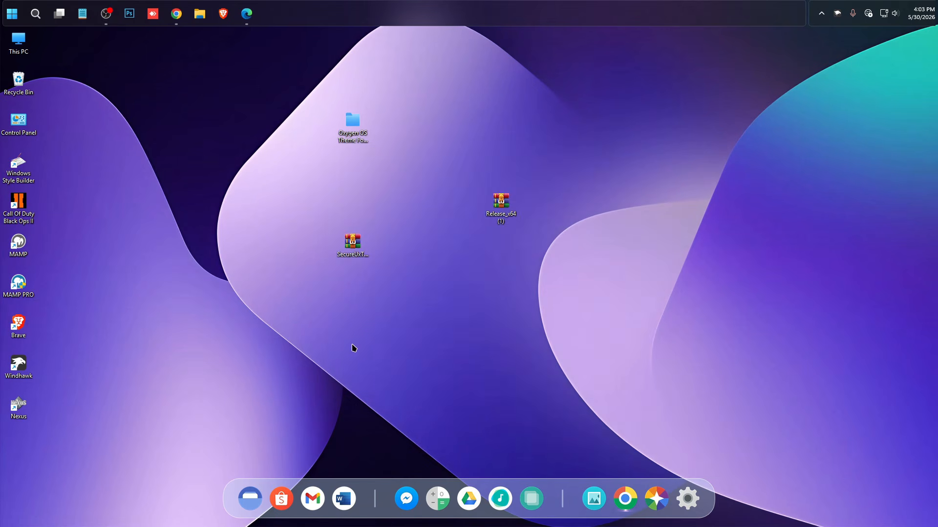
- Move the extracted Release_x64 (1) folder from the desktop to the root of Local Disk (C:)
{"action": "right_click", "coordinate": [19, 454]}
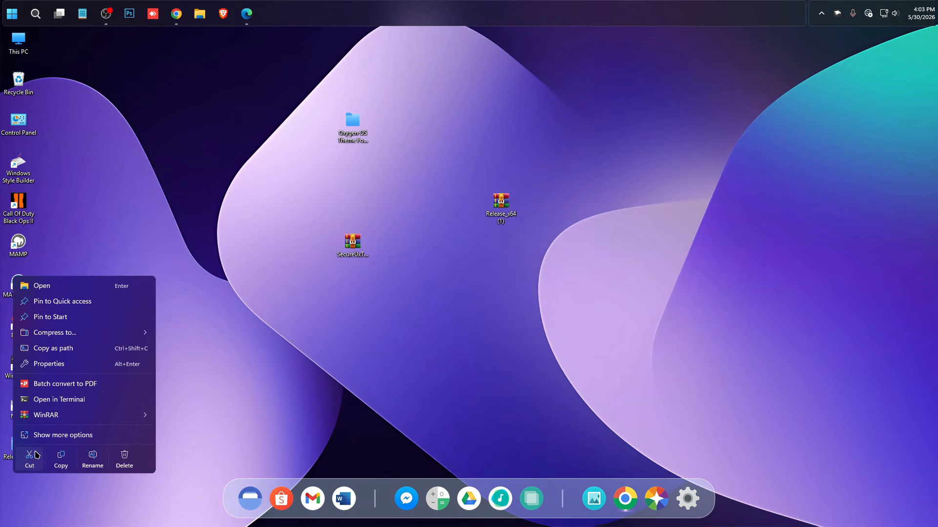
{"action": "key", "text": "Escape"}
{"action": "double_click", "coordinate": [19, 42]}
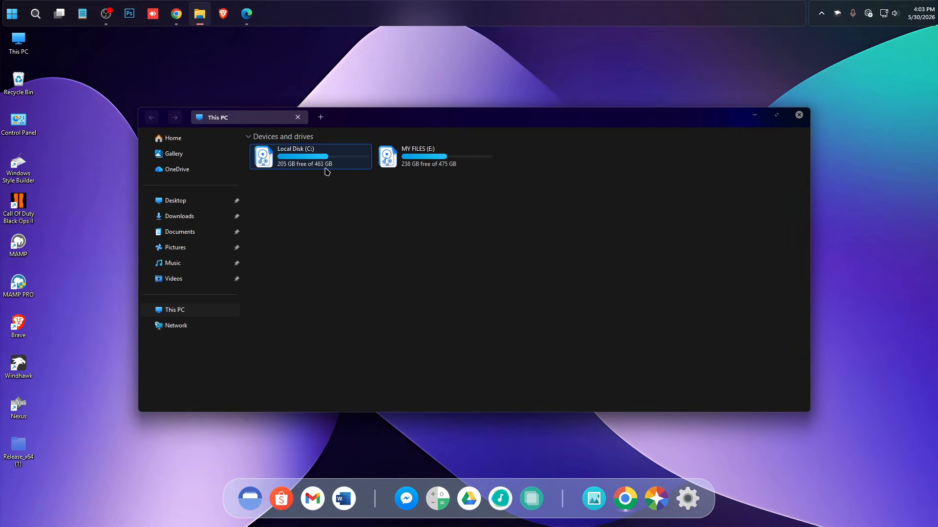
{"action": "double_click", "coordinate": [324, 170]}
{"action": "right_click", "coordinate": [621, 256]}
{"action": "left_click", "coordinate": [635, 268]}
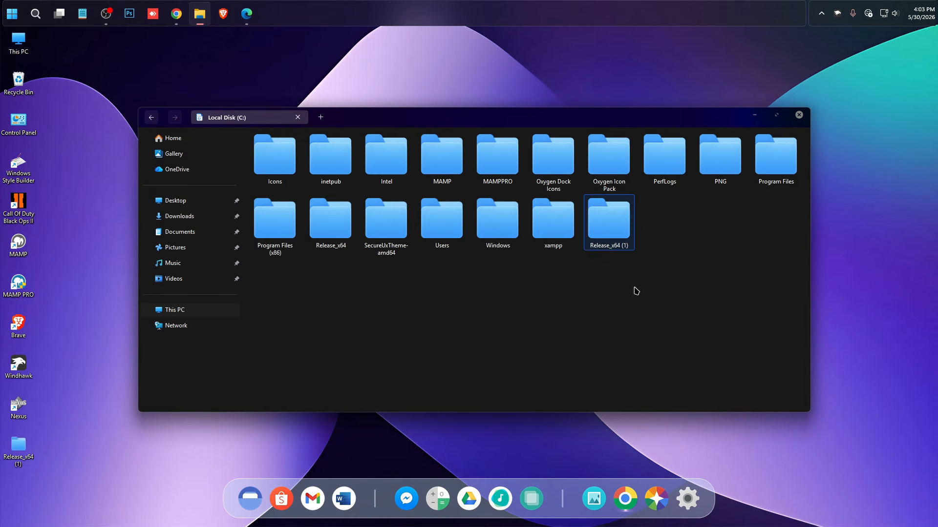
- Open config.ini in the Release subfolder, set showLine to False and the dark a value to 170, save and close it
{"action": "double_click", "coordinate": [620, 239]}
{"action": "double_click", "coordinate": [272, 148]}
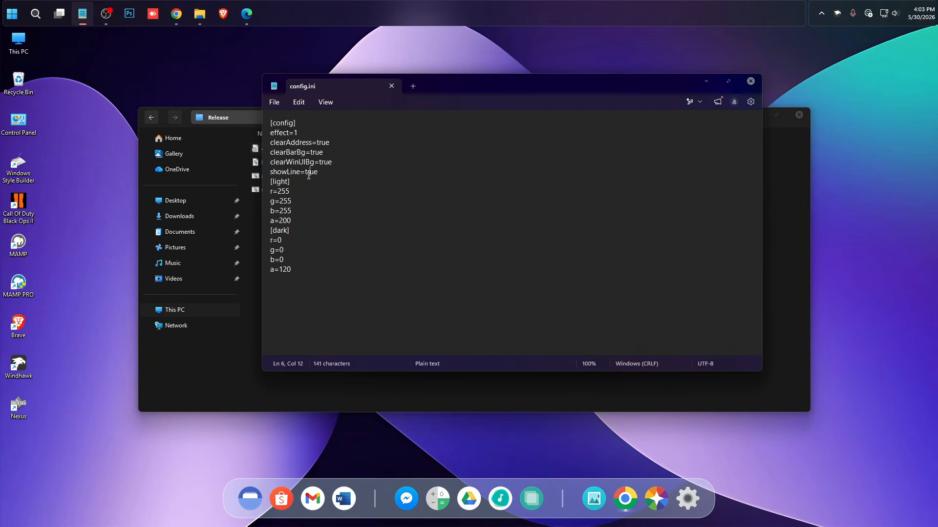
{"action": "double_click", "coordinate": [308, 172]}
{"action": "type", "text": "Fals"}
{"action": "double_click", "coordinate": [285, 270]}
{"action": "type", "text": "1"}
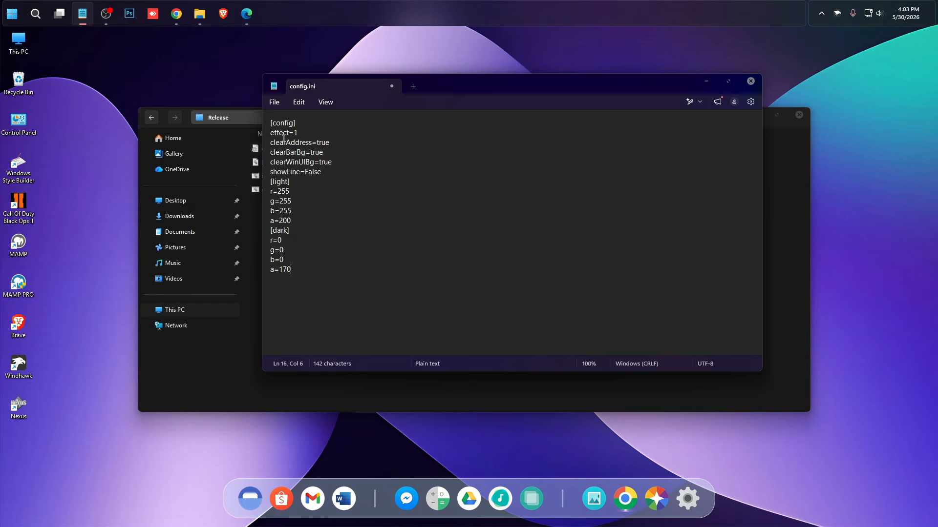
{"action": "left_click", "coordinate": [274, 102]}
{"action": "left_click", "coordinate": [285, 199]}
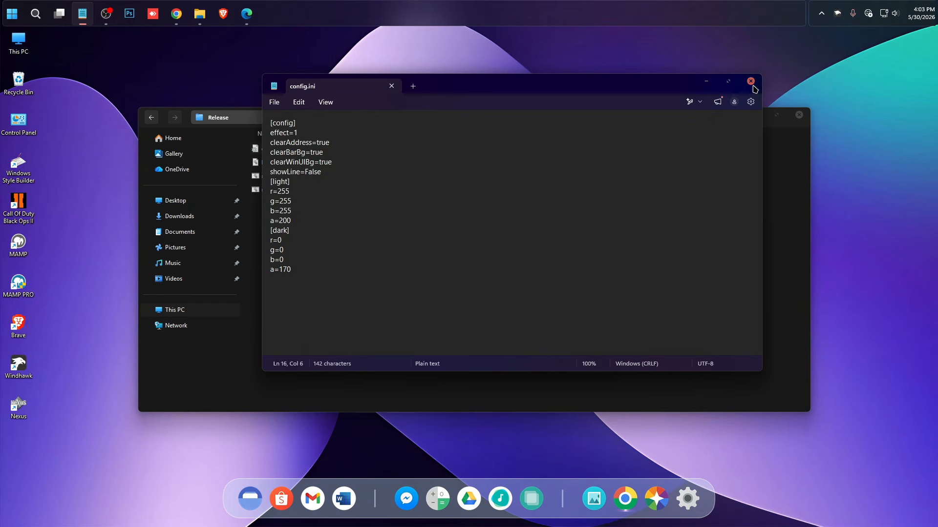
{"action": "left_click", "coordinate": [753, 86]}
- Run the register command file as administrator and acknowledge the registration of ExplorerBlurMica.dll
{"action": "left_click", "coordinate": [268, 177]}
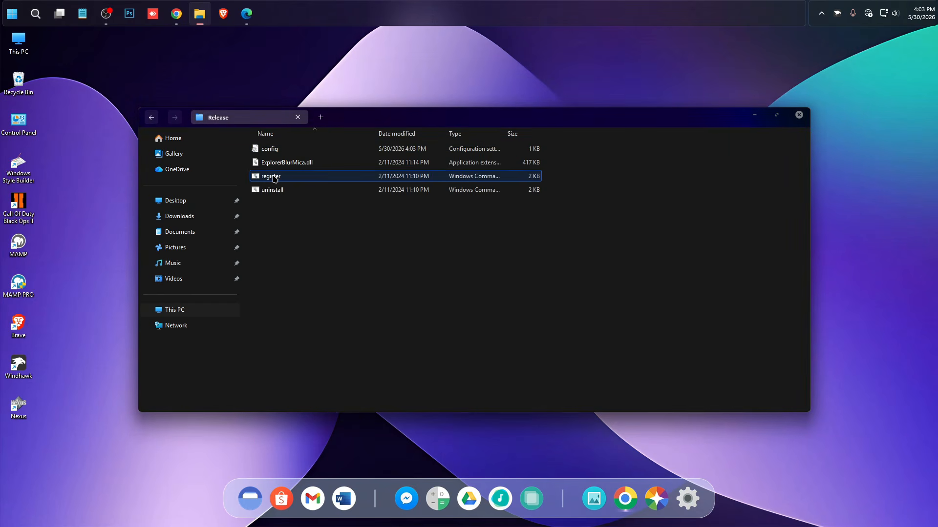
{"action": "right_click", "coordinate": [274, 180]}
{"action": "left_click", "coordinate": [342, 262]}
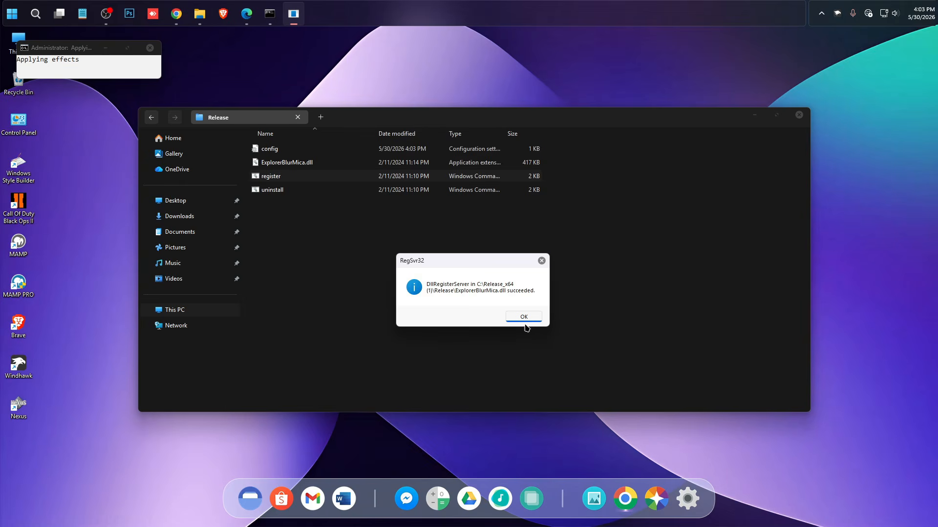
{"action": "left_click", "coordinate": [524, 319]}
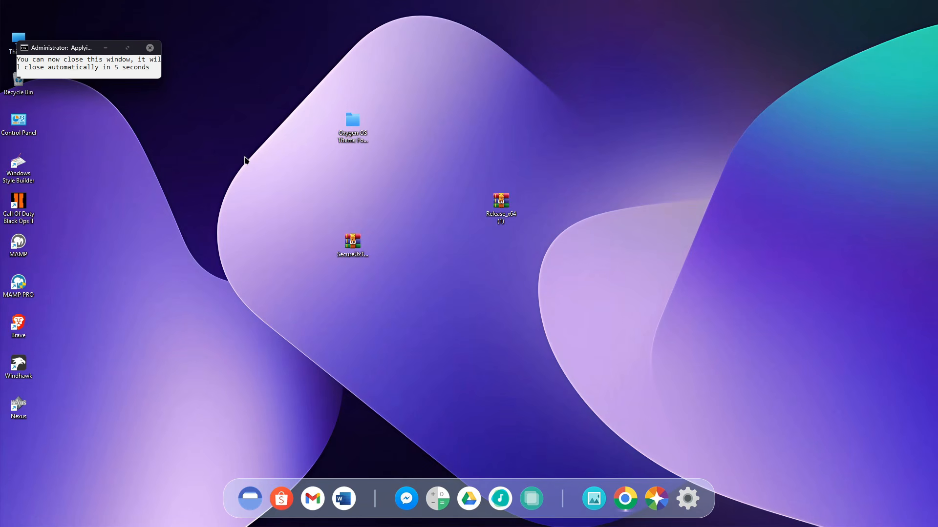
- Reopen This PC, decline blocking ExplorerBlurMica.dll, and check the blur effect while viewing Local Disk (C:)
{"action": "double_click", "coordinate": [19, 41]}
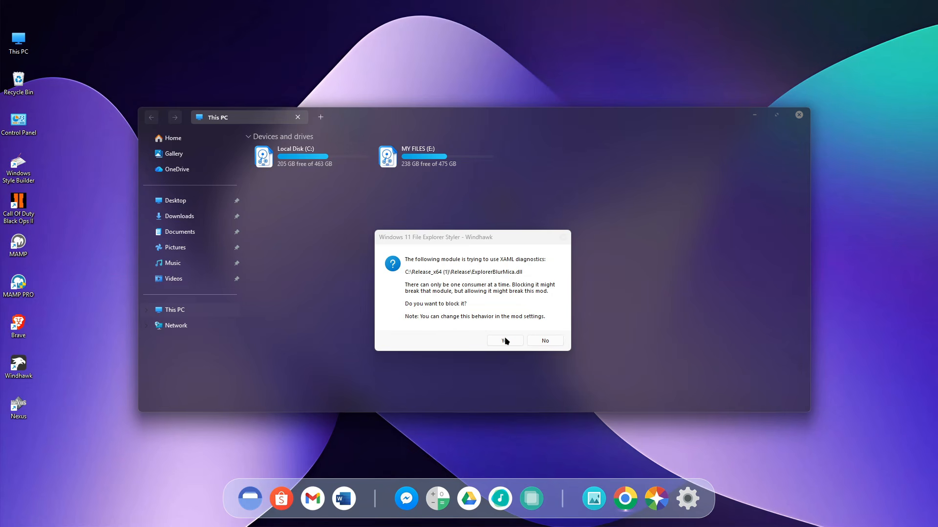
{"action": "left_click", "coordinate": [559, 341]}
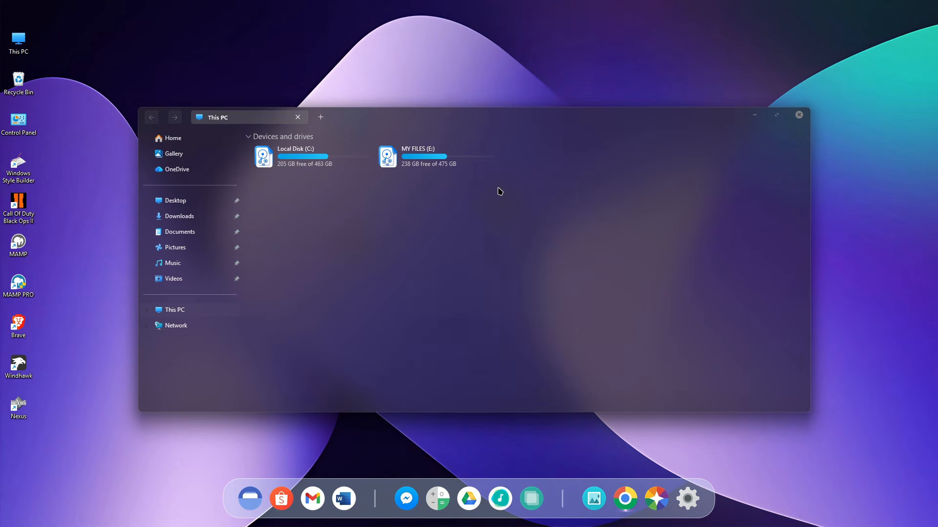
{"action": "left_click_drag", "start_coordinate": [464, 122], "coordinate": [457, 129]}
{"action": "double_click", "coordinate": [268, 176]}
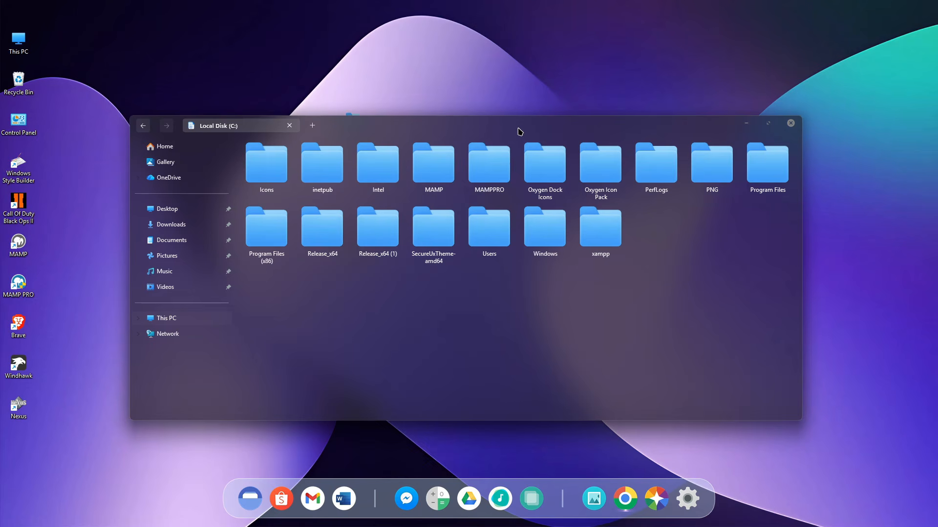
{"action": "left_click_drag", "start_coordinate": [520, 132], "coordinate": [533, 126]}
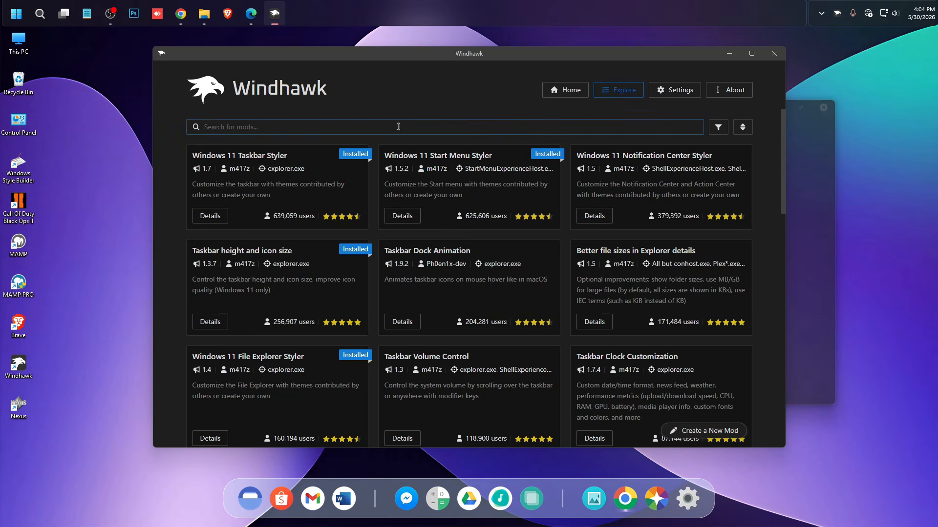
- Search the mods for "Hide" and install Hide Home, Gallery & OneDrive in Explorer, accepting the risk
{"action": "left_click", "coordinate": [399, 126]}
{"action": "type", "text": "Hide"}
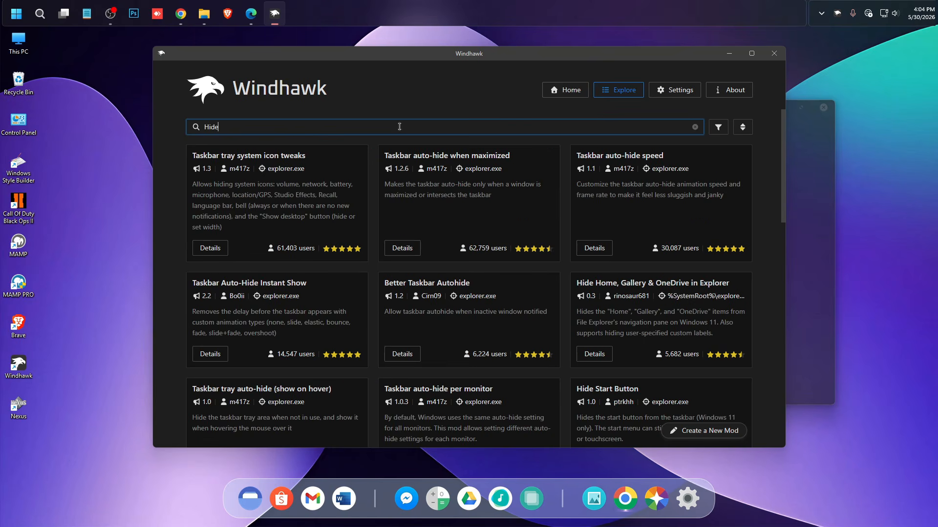
{"action": "scroll", "coordinate": [394, 234], "scroll_direction": "down", "scroll_amount": 5}
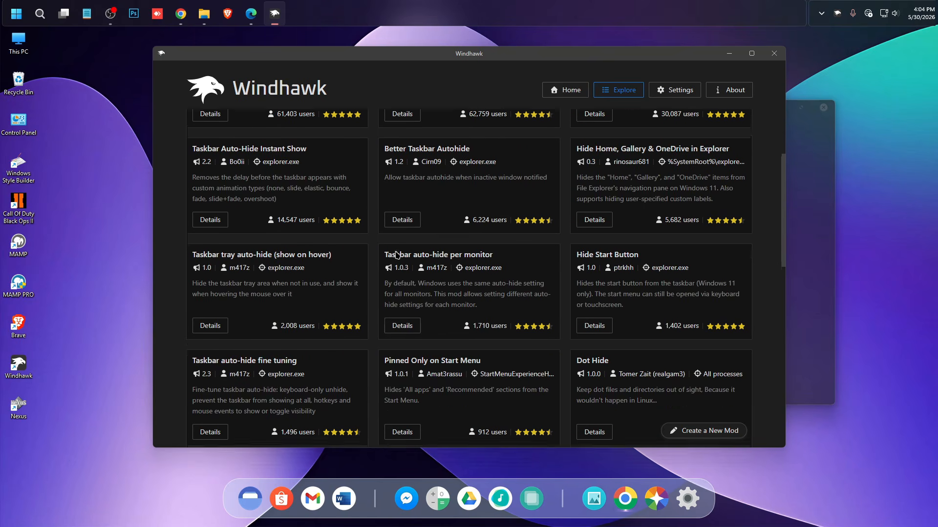
{"action": "scroll", "coordinate": [477, 300], "scroll_direction": "up", "scroll_amount": 5}
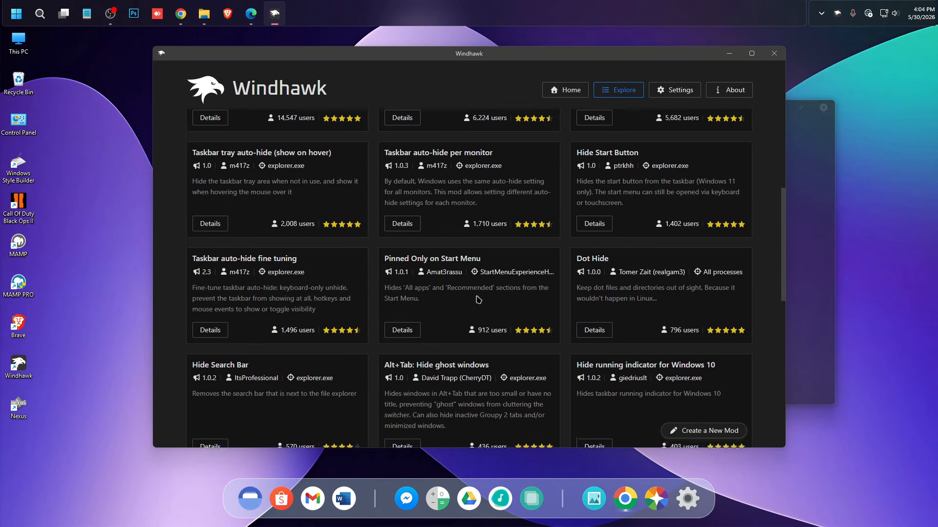
{"action": "left_click", "coordinate": [594, 354]}
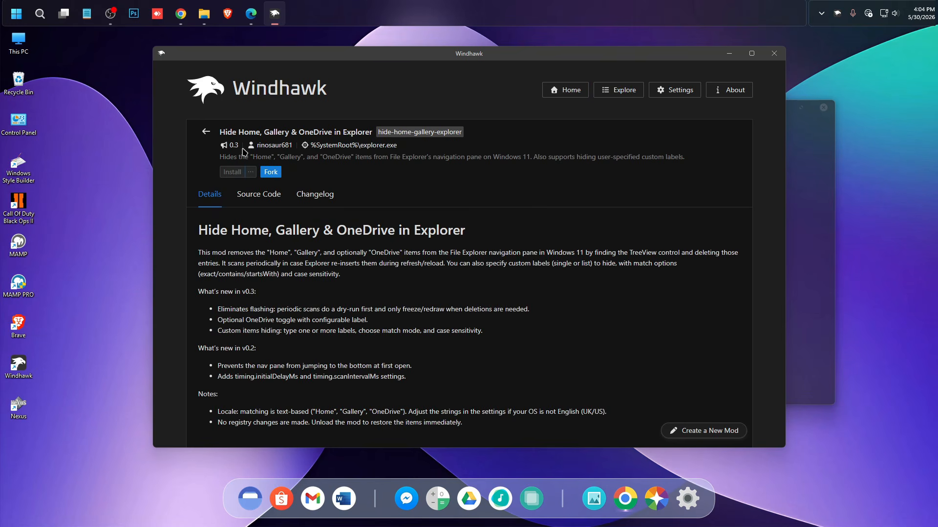
{"action": "left_click", "coordinate": [233, 172]}
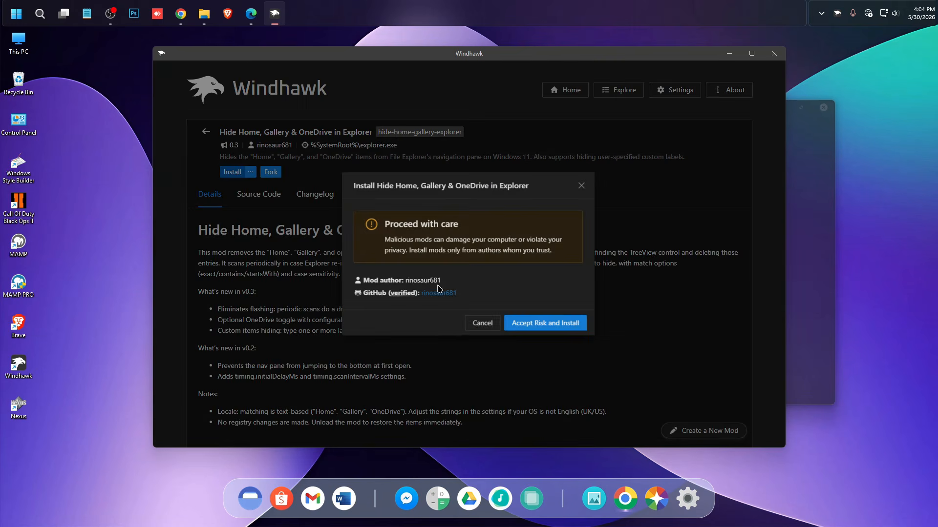
{"action": "left_click", "coordinate": [542, 325]}
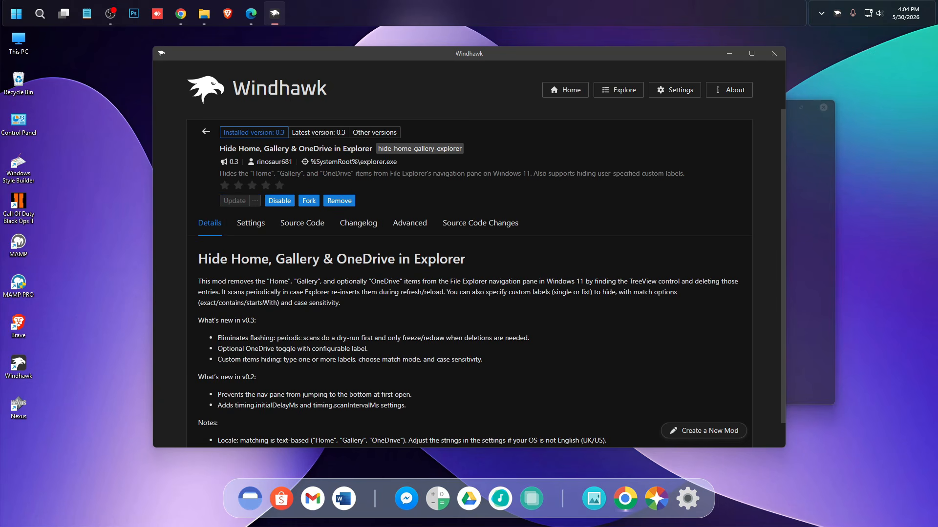
- Return to the mod list, search for "Animation", install File Explorer WinUI-Like Content Animation accepting the risk, and close Windhawk
{"action": "left_click", "coordinate": [206, 132]}
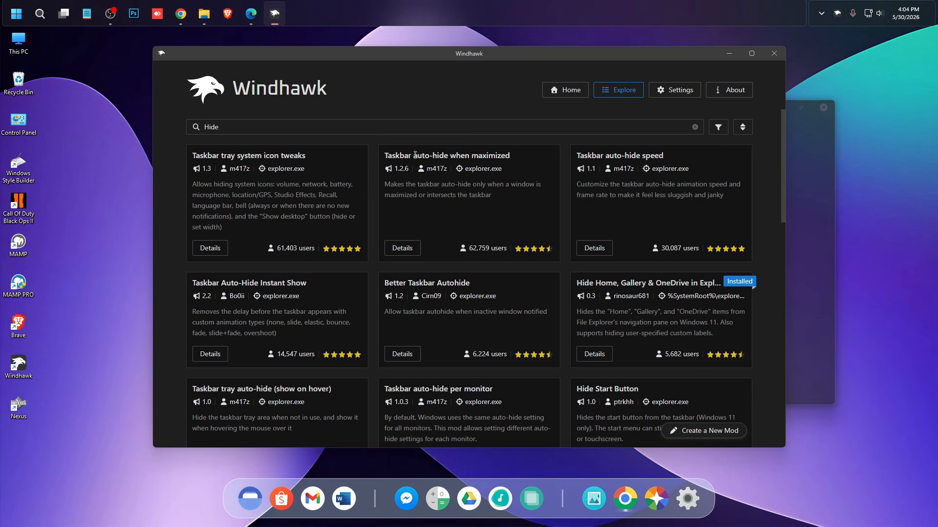
{"action": "double_click", "coordinate": [245, 127]}
{"action": "type", "text": "Animationm"}
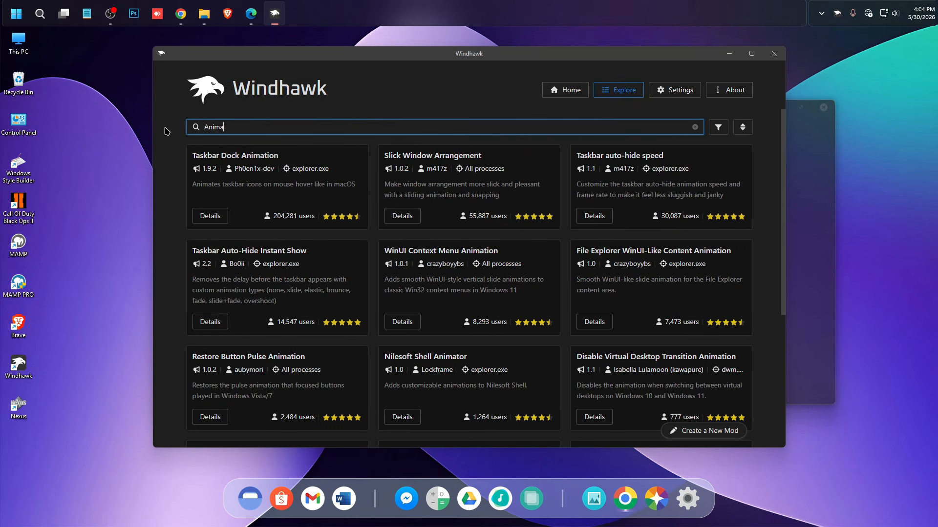
{"action": "key", "text": "BackSpace"}
{"action": "key", "text": "BackSpace"}
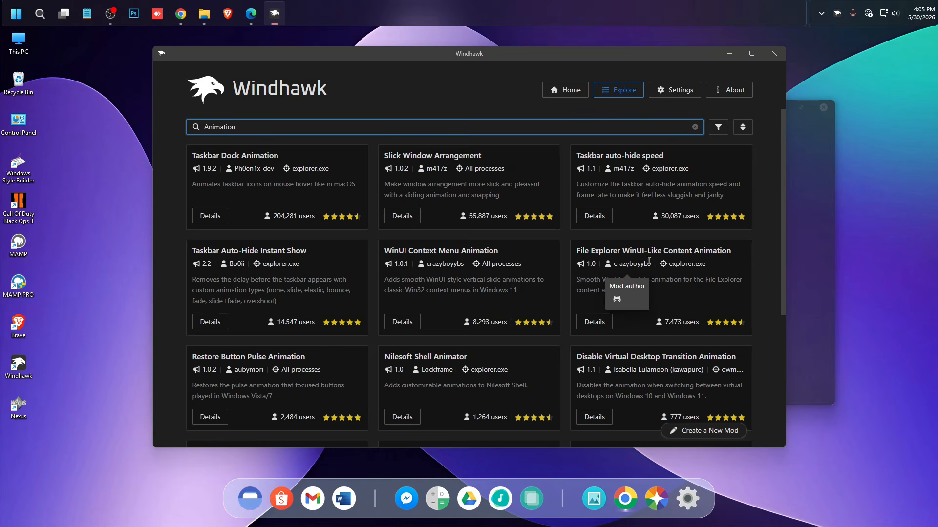
{"action": "left_click", "coordinate": [596, 322]}
{"action": "left_click", "coordinate": [232, 172]}
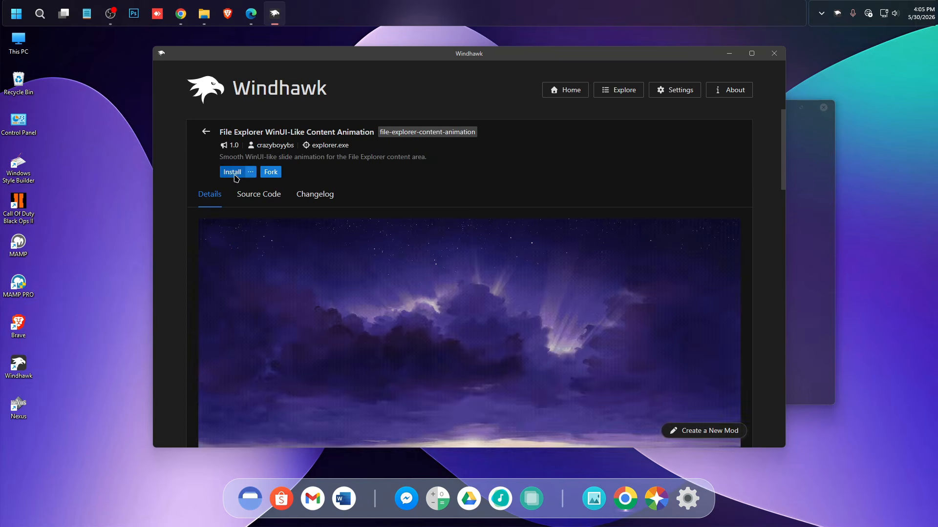
{"action": "left_click", "coordinate": [580, 326]}
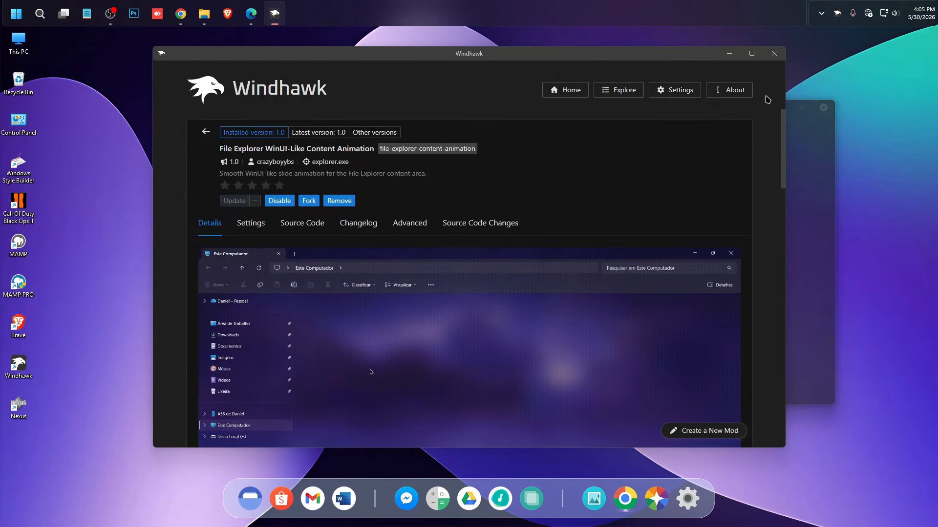
{"action": "left_click", "coordinate": [774, 53]}
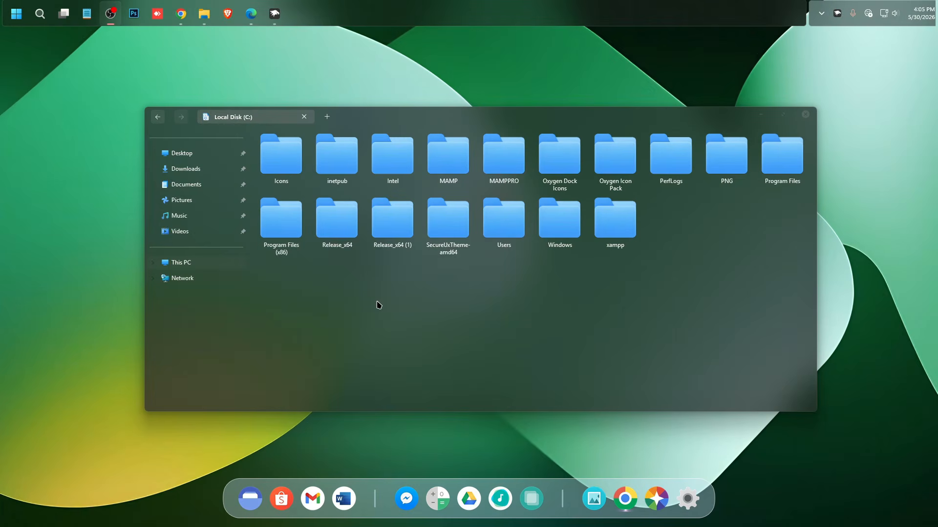
- Open the Start menu and look through its list of installed apps to check the styling
{"action": "left_click", "coordinate": [17, 16]}
{"action": "scroll", "coordinate": [128, 152], "scroll_direction": "down", "scroll_amount": 10}
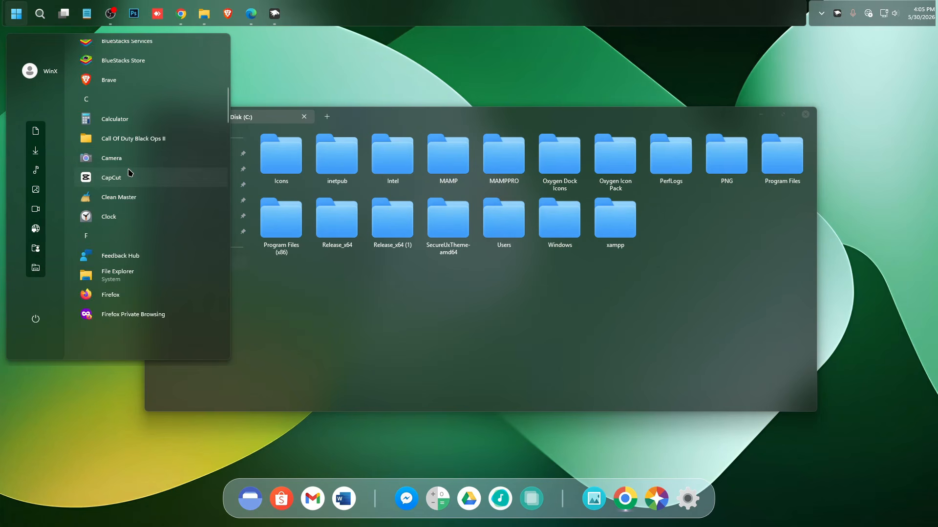
{"action": "scroll", "coordinate": [130, 181], "scroll_direction": "down", "scroll_amount": 5}
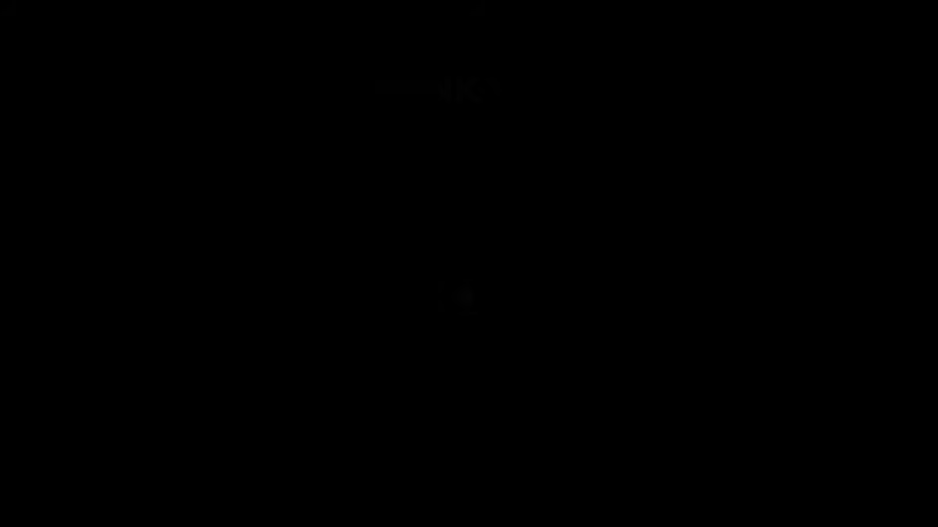